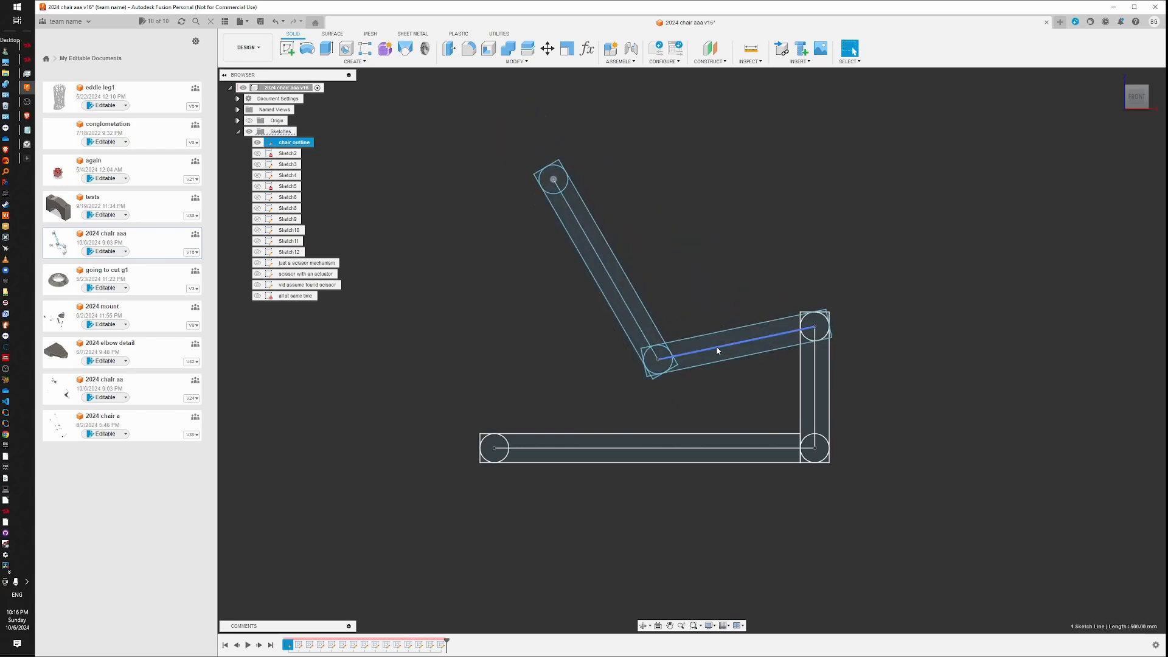
# Move the free end of the back link in the chair outline sketch outward and down to test the reclining motion
pyautogui.click(600, 264)
pyautogui.moveTo(554, 181); pyautogui.dragTo(516, 185)
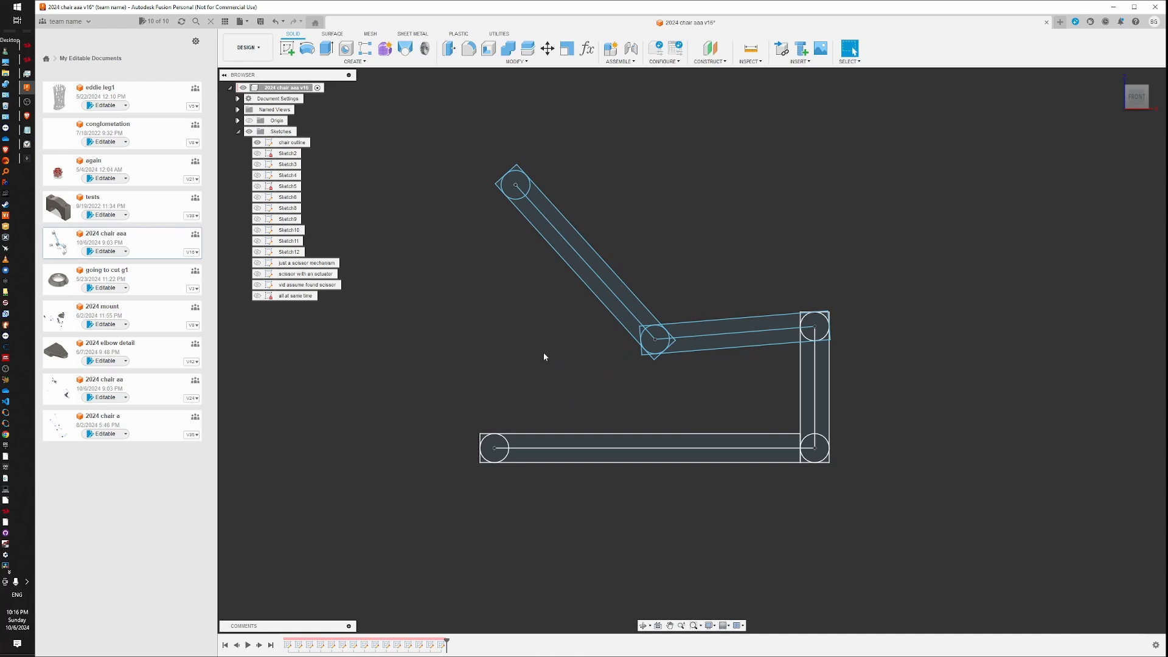
pyautogui.scroll(-3, 547, 353)
pyautogui.scroll(2, 652, 336)
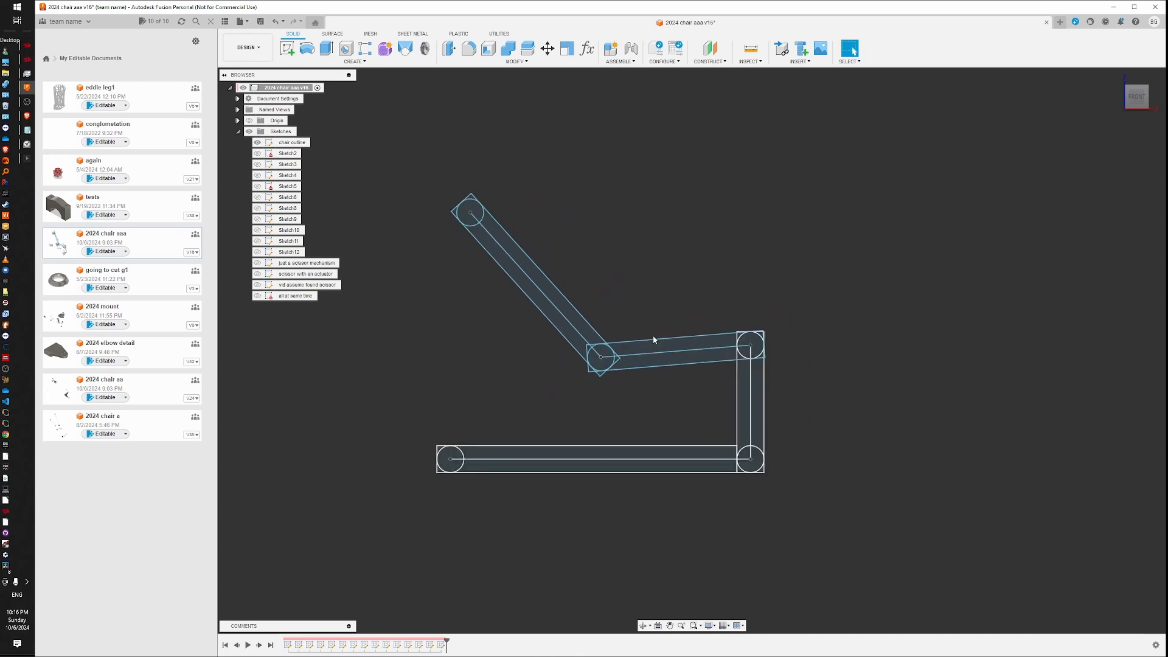
pyautogui.moveTo(470, 212); pyautogui.dragTo(459, 247)
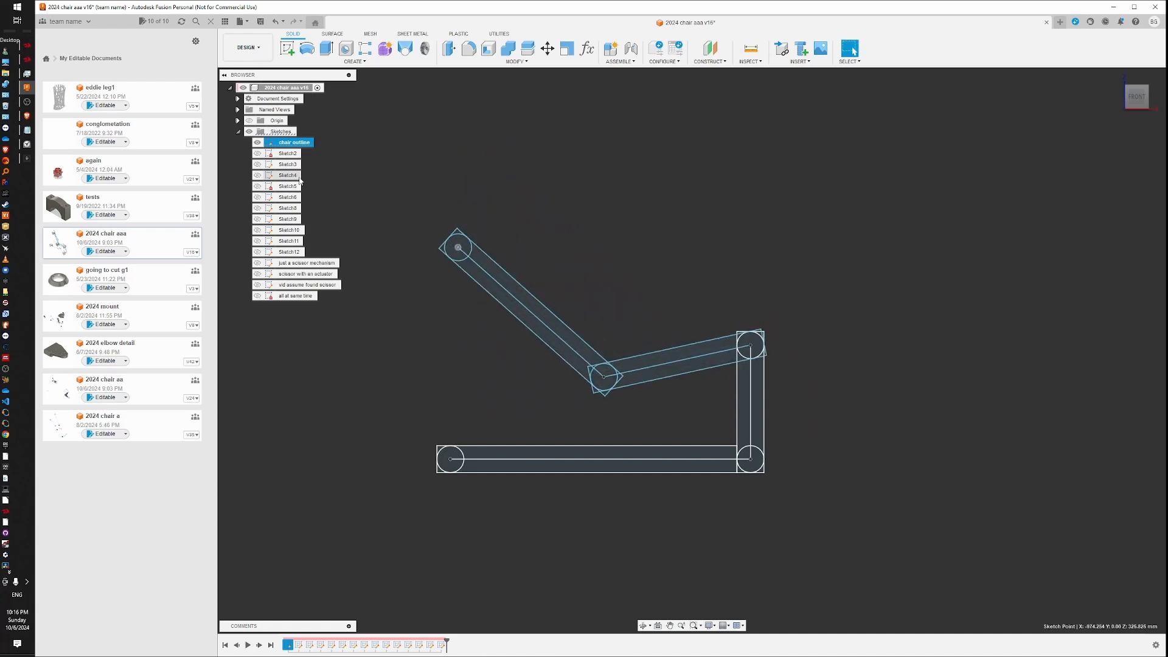
# Show Sketch3 beside the chair outline and check the lengths of its base, seat and extended leg lines
pyautogui.click(259, 155)
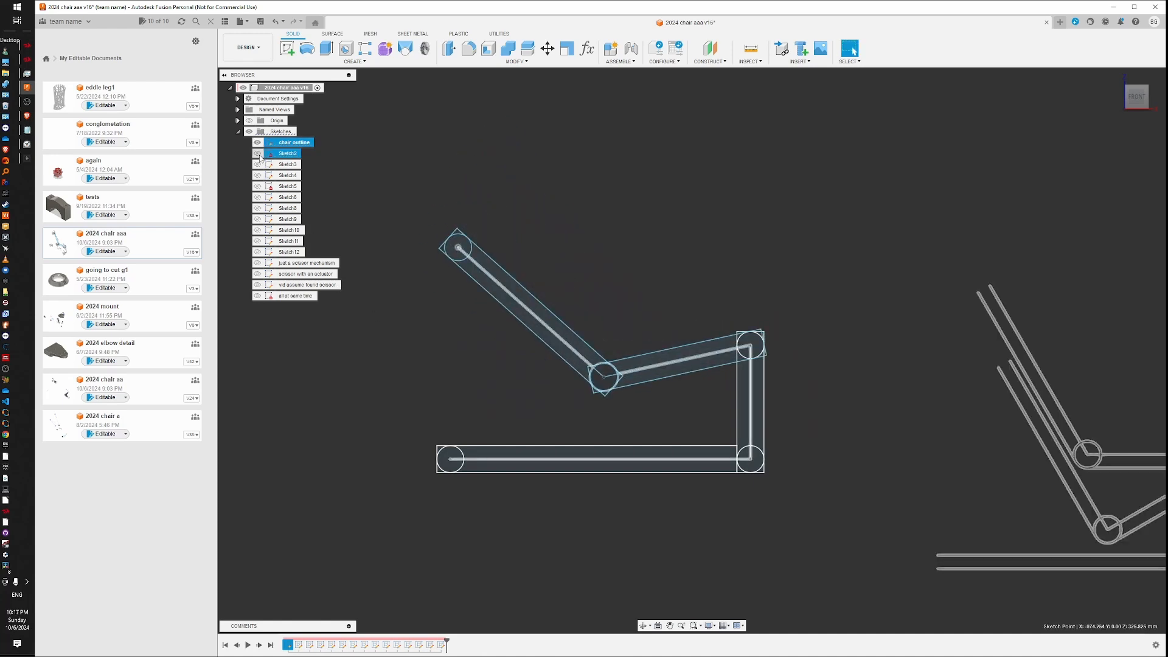
pyautogui.click(258, 165)
pyautogui.scroll(-3, 645, 268)
pyautogui.moveTo(821, 325); pyautogui.dragTo(668, 254, button='middle')
pyautogui.scroll(2, 703, 332)
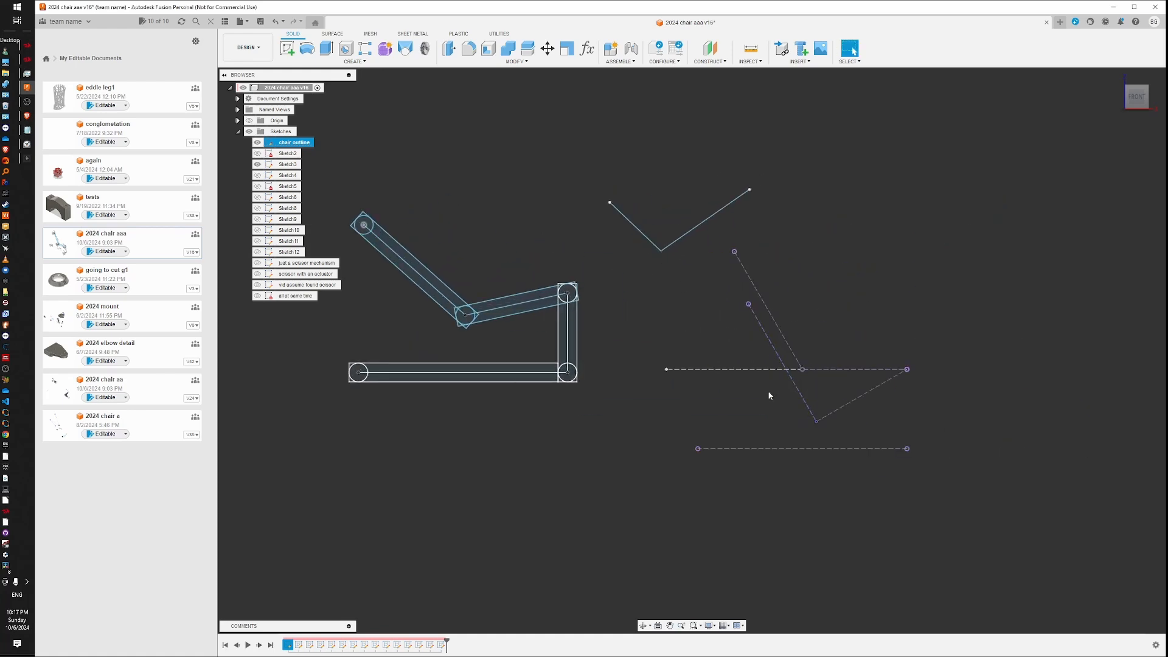
pyautogui.click(780, 449)
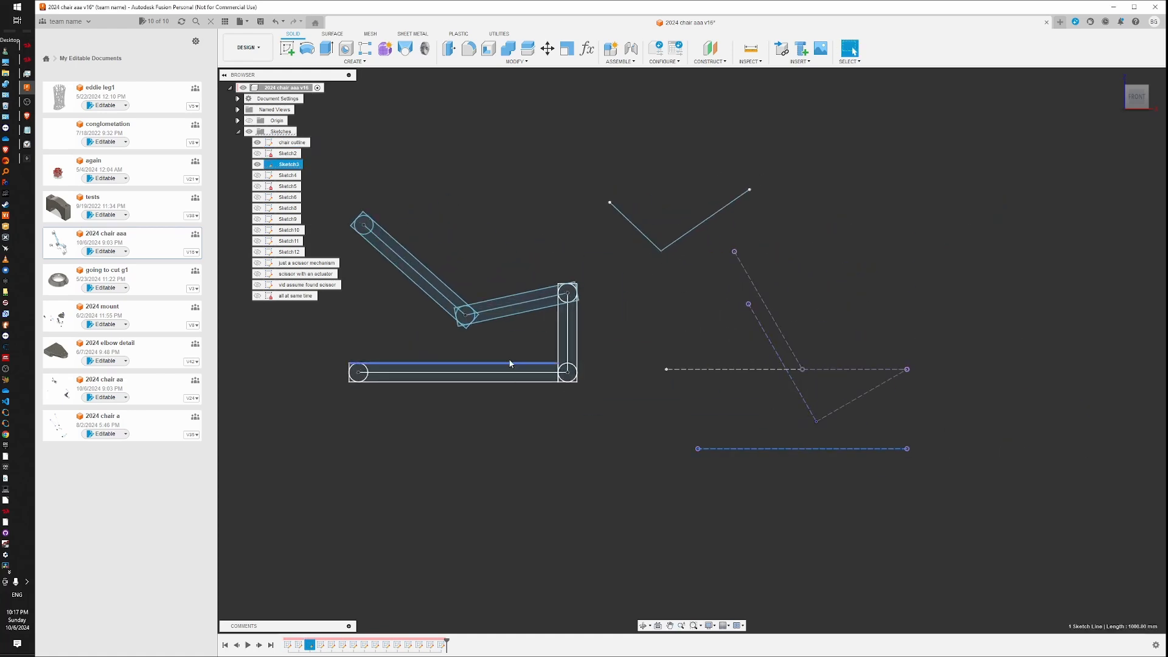
pyautogui.click(888, 370)
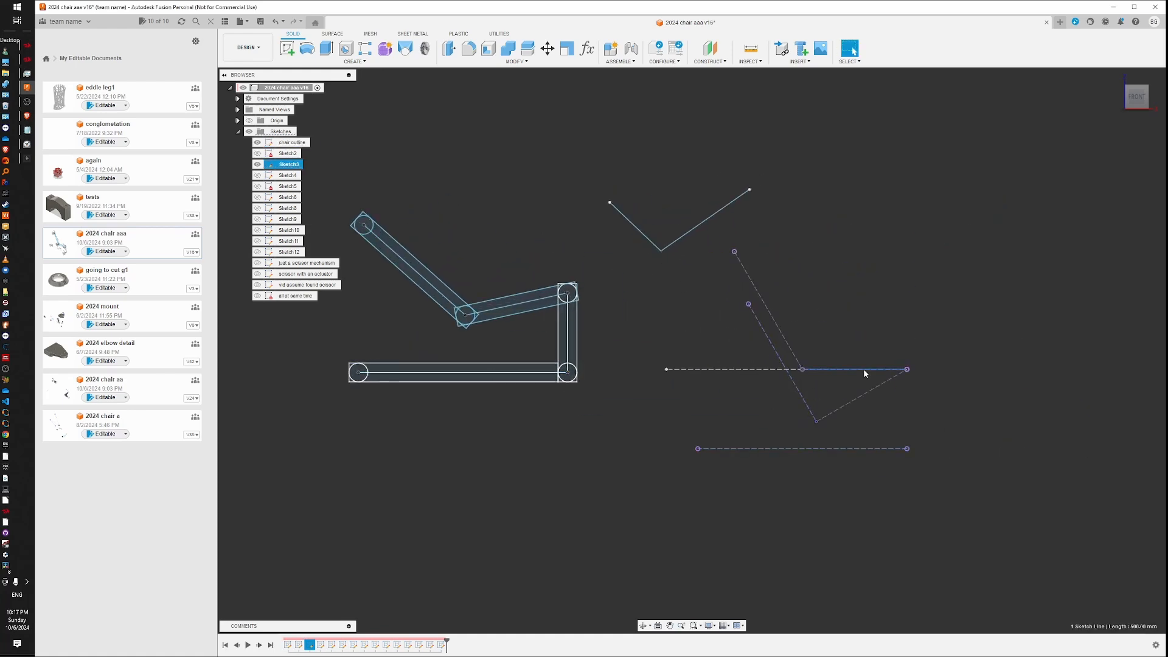
pyautogui.click(762, 370)
# Pose the chair outline's back and seat links through reclined, upright and lowered-seat positions, ending with the back upright
pyautogui.moveTo(364, 225); pyautogui.dragTo(341, 250)
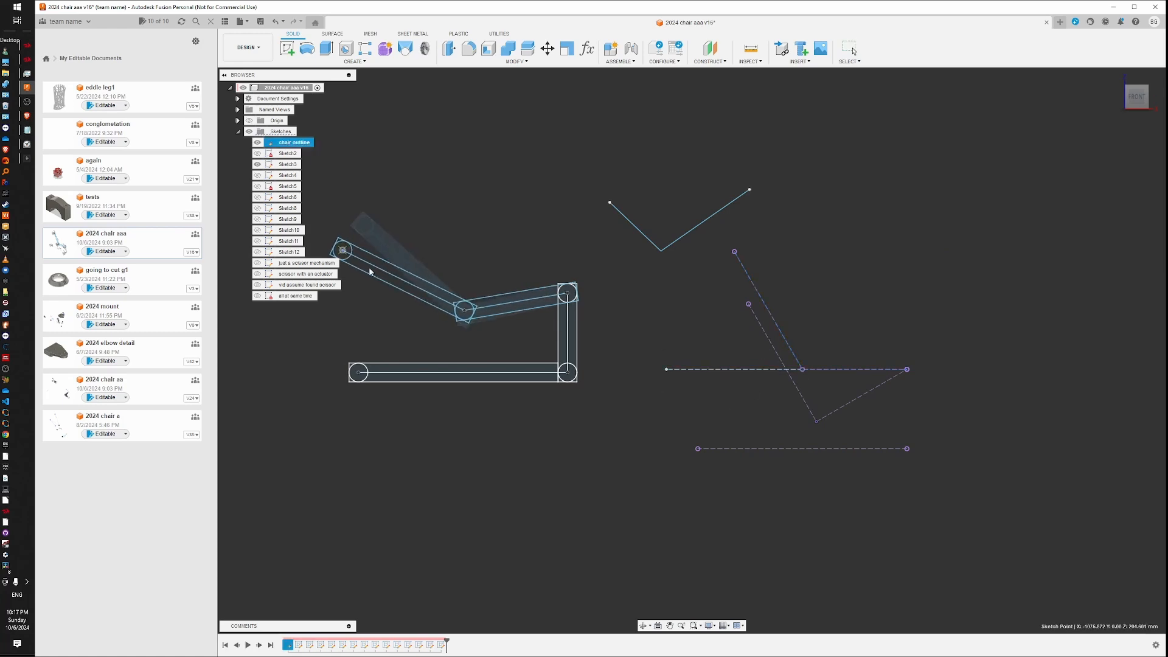
pyautogui.moveTo(425, 269); pyautogui.dragTo(537, 268, button='middle')
pyautogui.click(453, 247)
pyautogui.moveTo(453, 247); pyautogui.dragTo(467, 200)
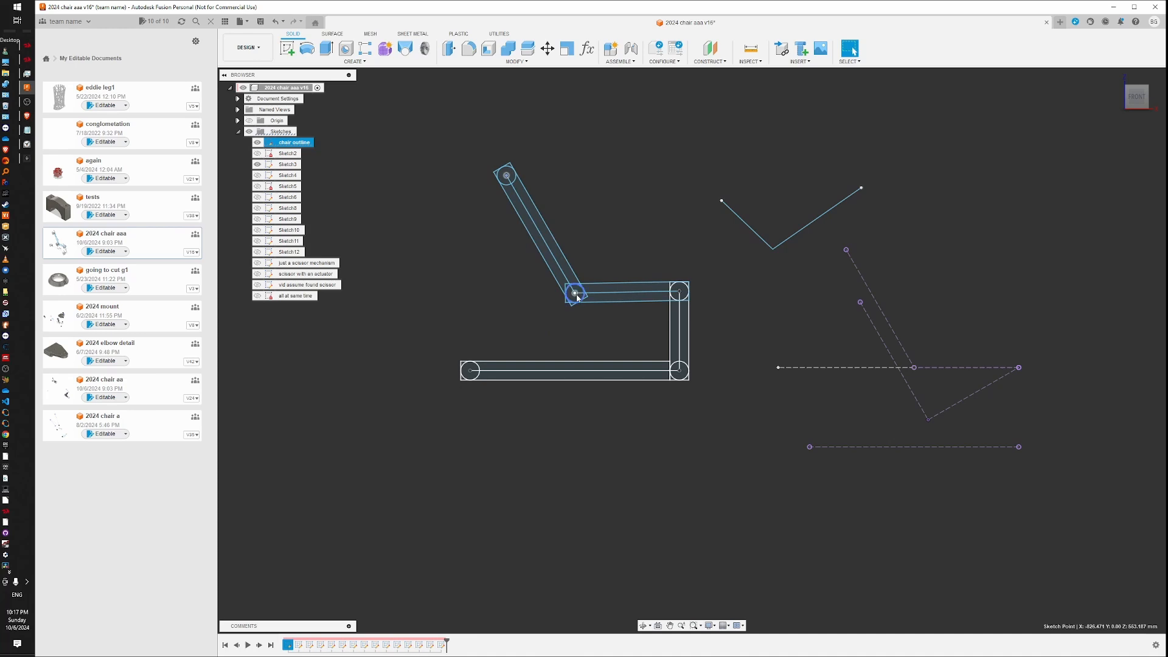
pyautogui.moveTo(578, 297); pyautogui.dragTo(590, 348)
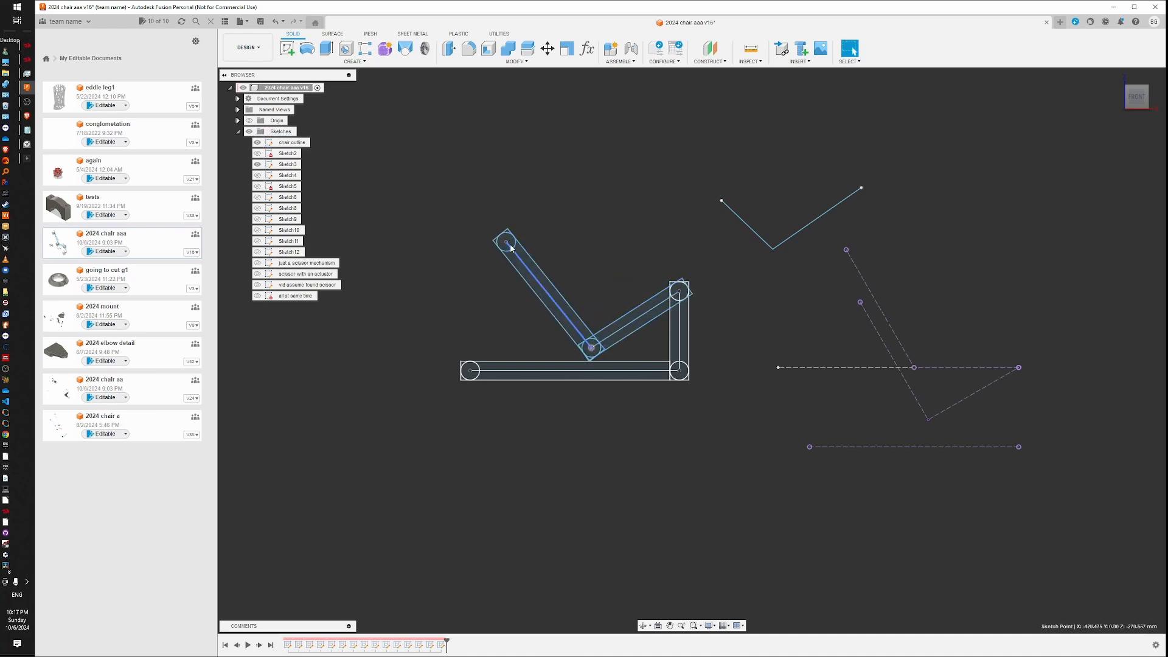
pyautogui.moveTo(507, 244); pyautogui.dragTo(478, 268)
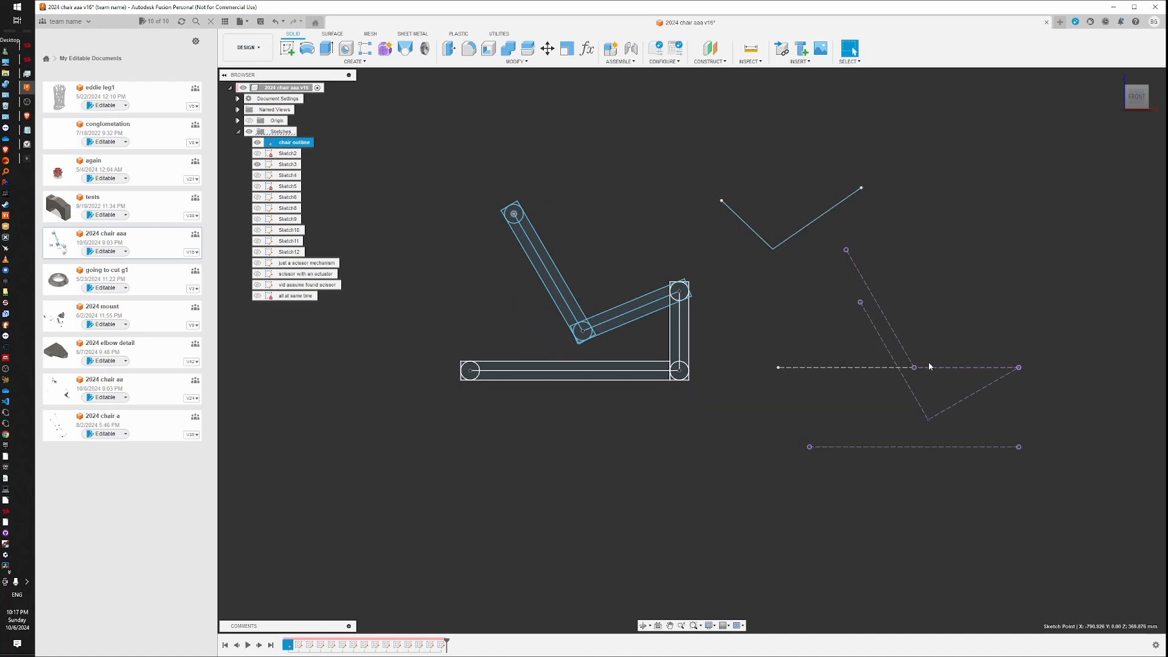
pyautogui.moveTo(783, 313); pyautogui.dragTo(677, 274, button='middle')
pyautogui.scroll(-2, 678, 274)
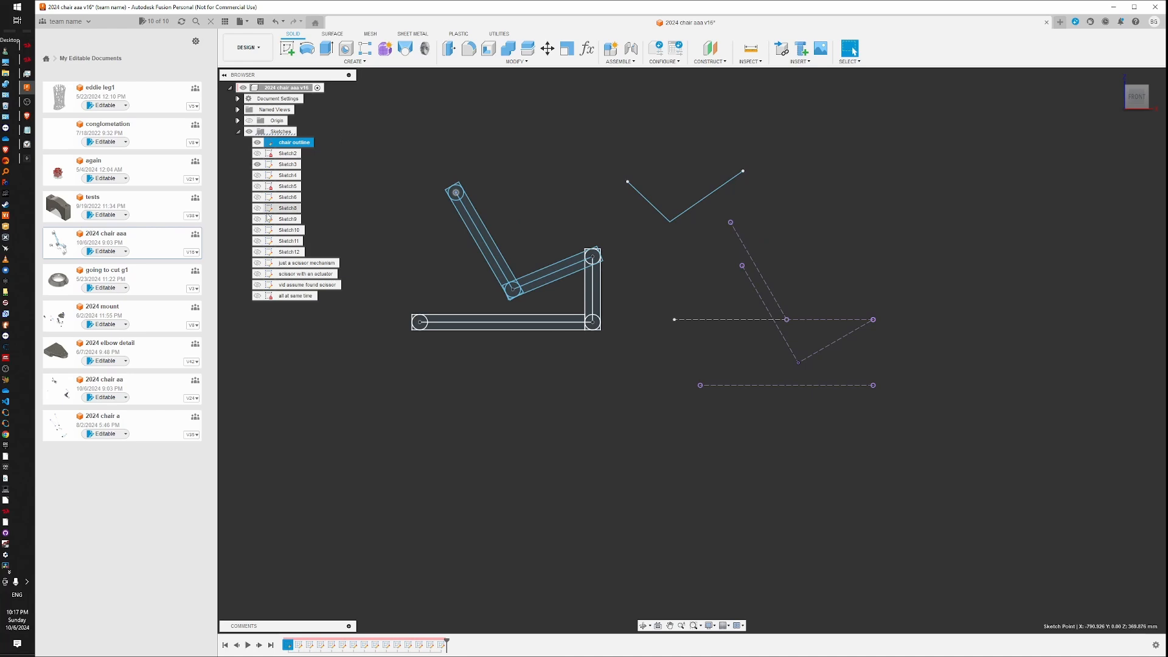
# Hide the chair outline and Sketch3, and show the sketch named "just a scissor mechanism"
pyautogui.click(258, 143)
pyautogui.click(258, 164)
pyautogui.click(257, 264)
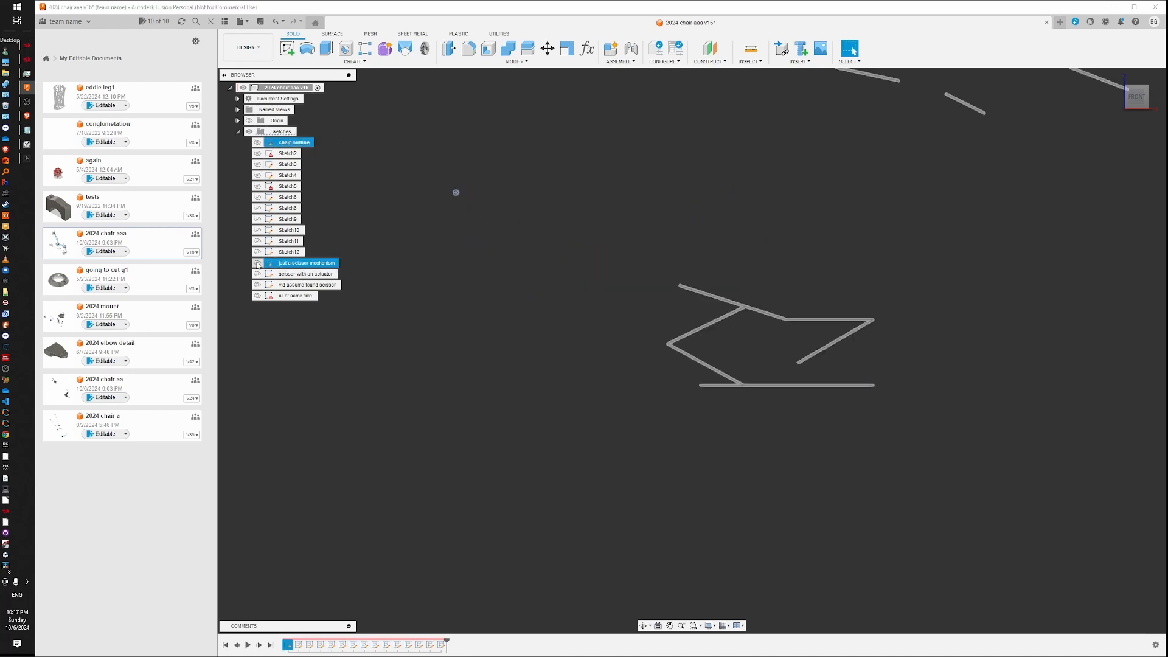
pyautogui.click(256, 264)
pyautogui.scroll(3, 843, 339)
pyautogui.moveTo(607, 352); pyautogui.dragTo(587, 384, button='middle')
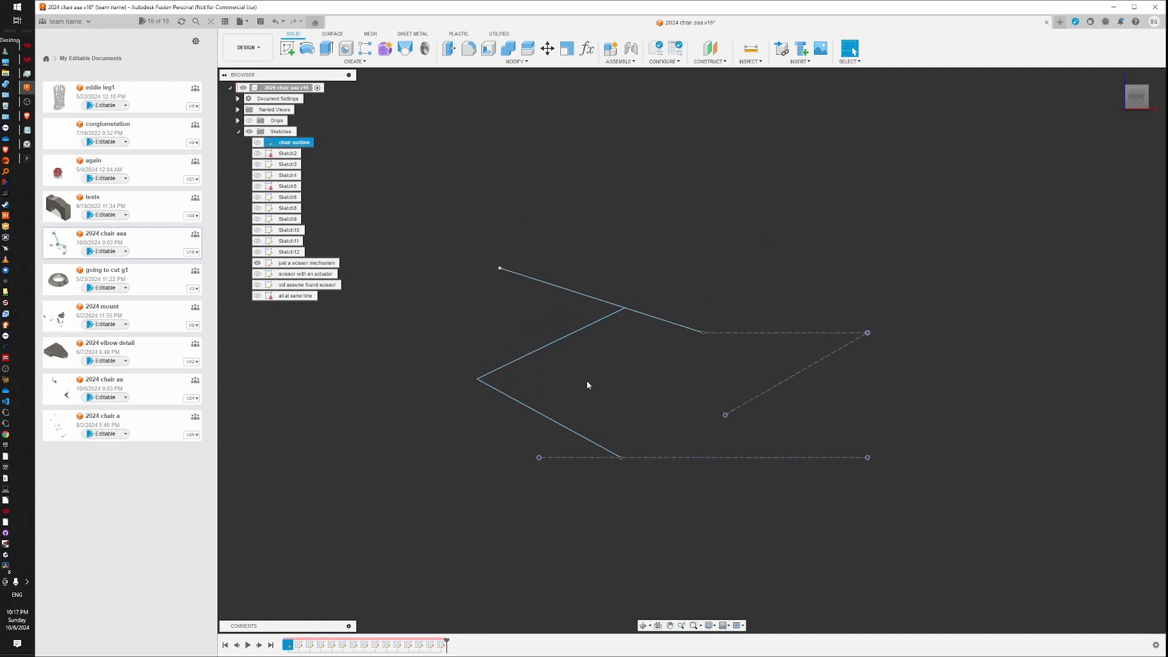
# Select the two scissor links to identify them, and move their shared joint so the upper link swings upward
pyautogui.moveTo(494, 267)
pyautogui.mouseDown()
pyautogui.moveTo(522, 236)
pyautogui.moveTo(517, 293)
pyautogui.mouseUp()
pyautogui.doubleClick(539, 353)
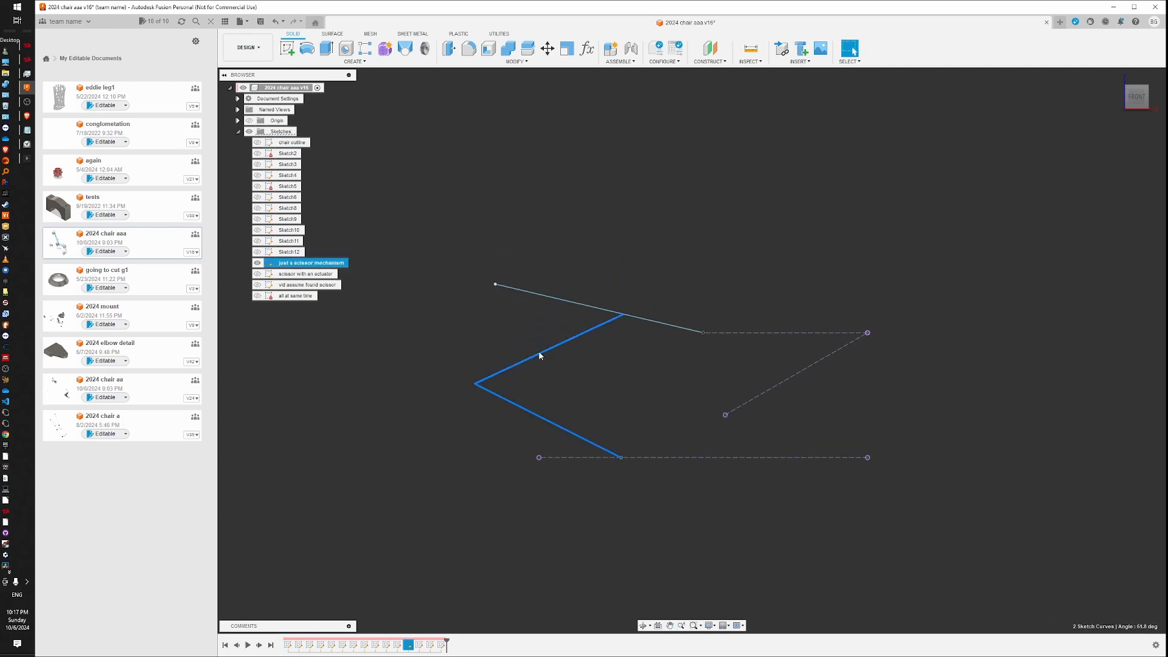
pyautogui.click(540, 352)
pyautogui.doubleClick(542, 351)
pyautogui.moveTo(477, 386); pyautogui.dragTo(511, 363)
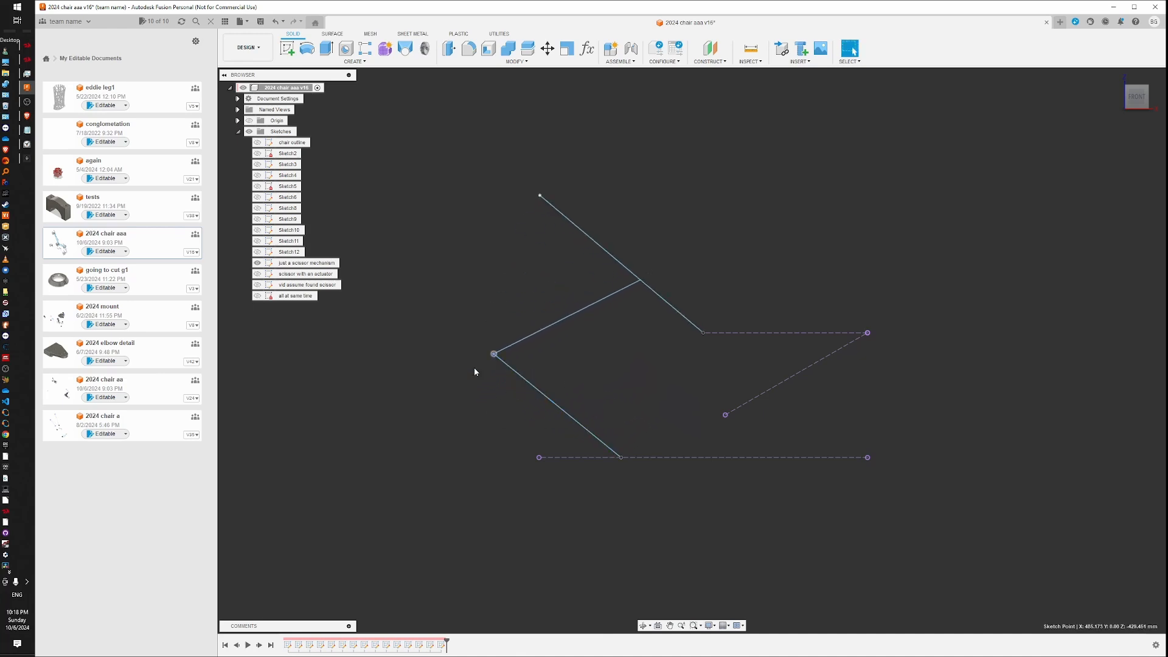
# Hide the "just a scissor mechanism" sketch, and show and select the "scissor with an actuator" sketch
pyautogui.click(258, 275)
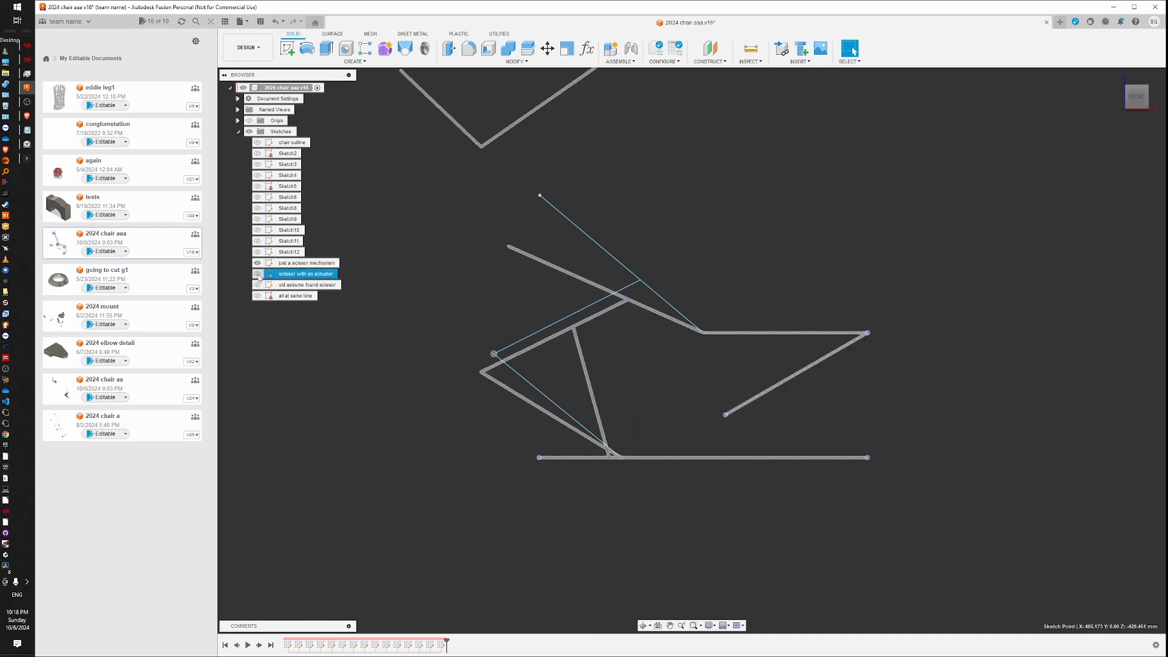
pyautogui.click(258, 275)
pyautogui.click(258, 264)
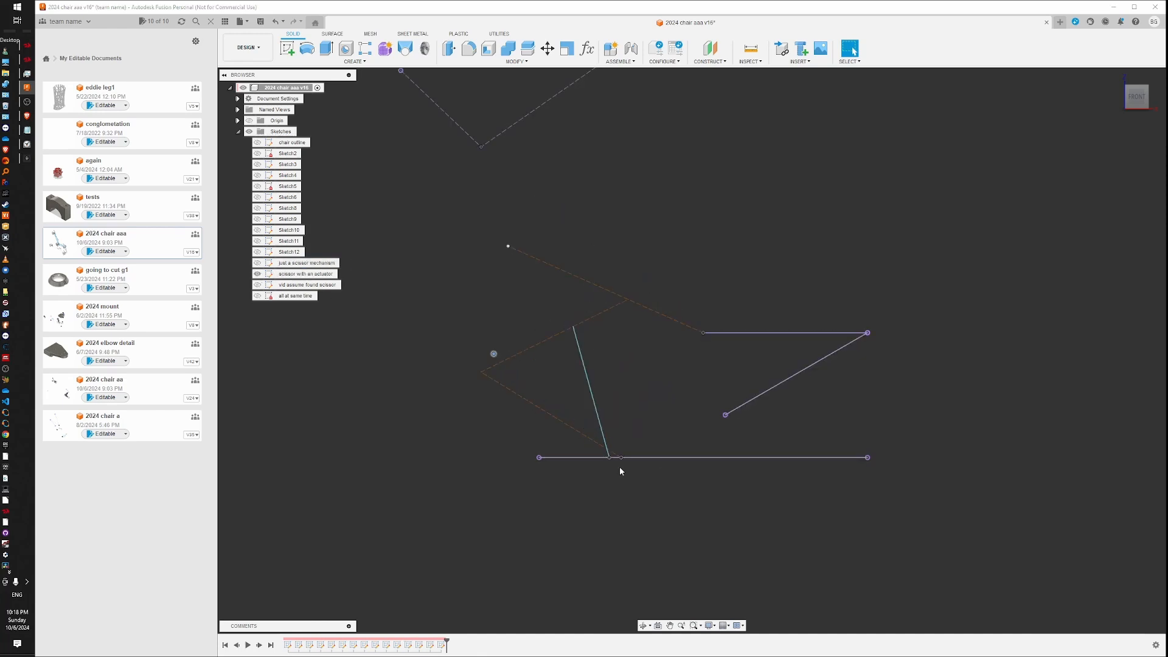
pyautogui.click(306, 274)
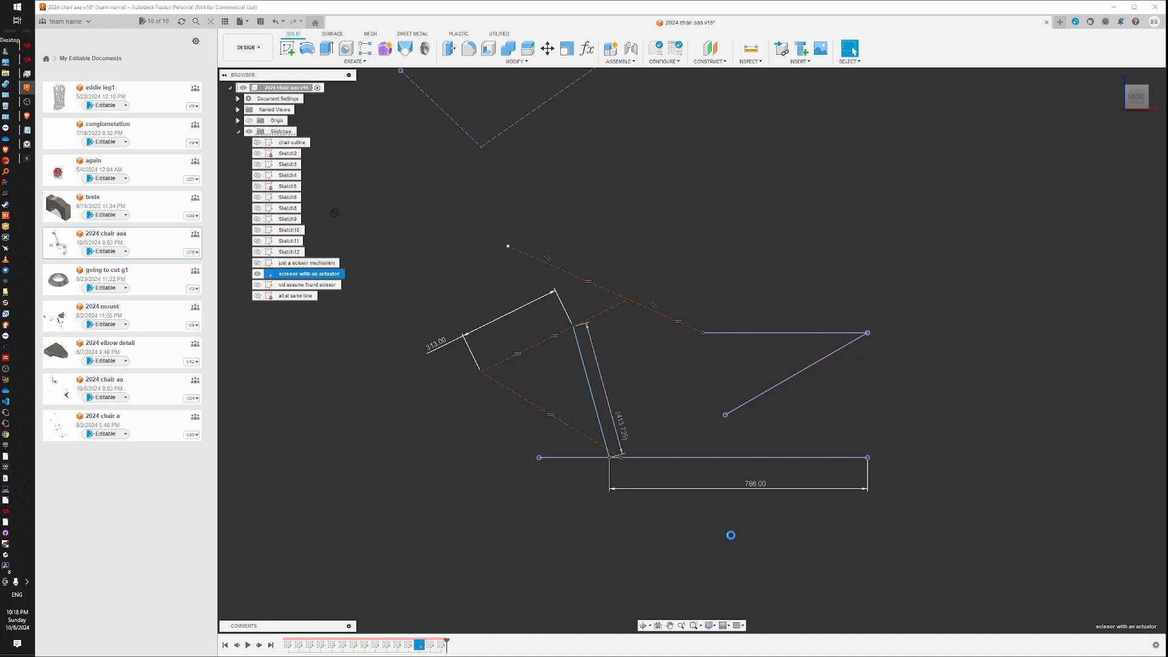
# Open the actuator sketch for editing and set the horizontal dimension locating the actuator's base point to 600 mm
pyautogui.doubleClick(754, 485)
pyautogui.doubleClick(753, 487)
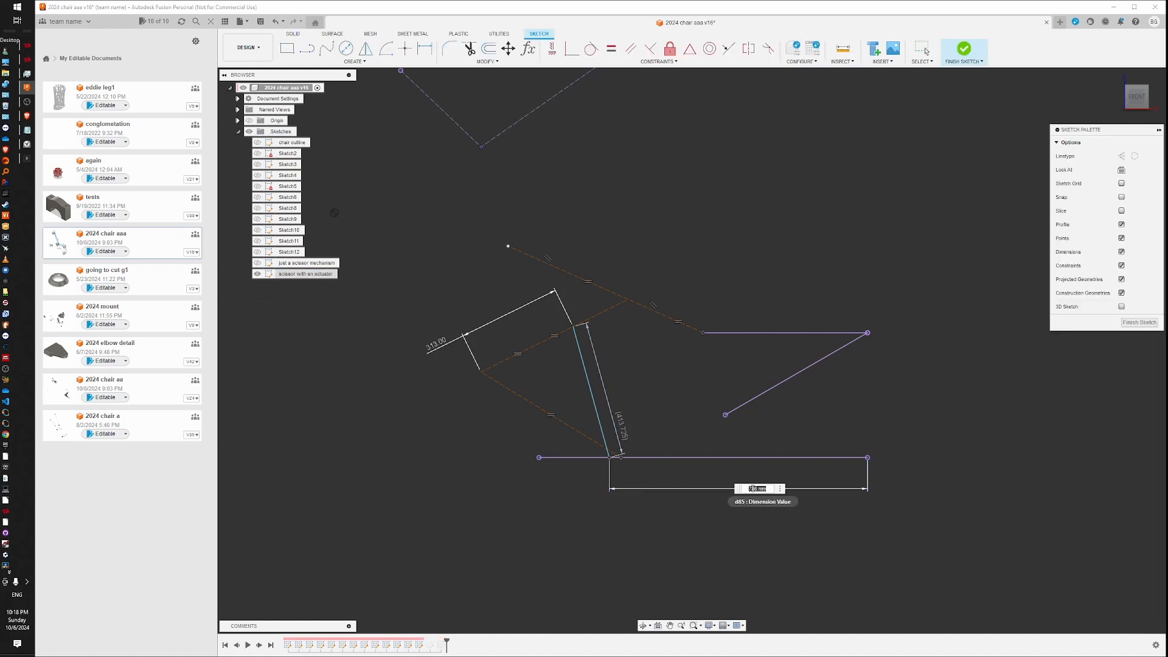
pyautogui.write('600')
pyautogui.press('Return')
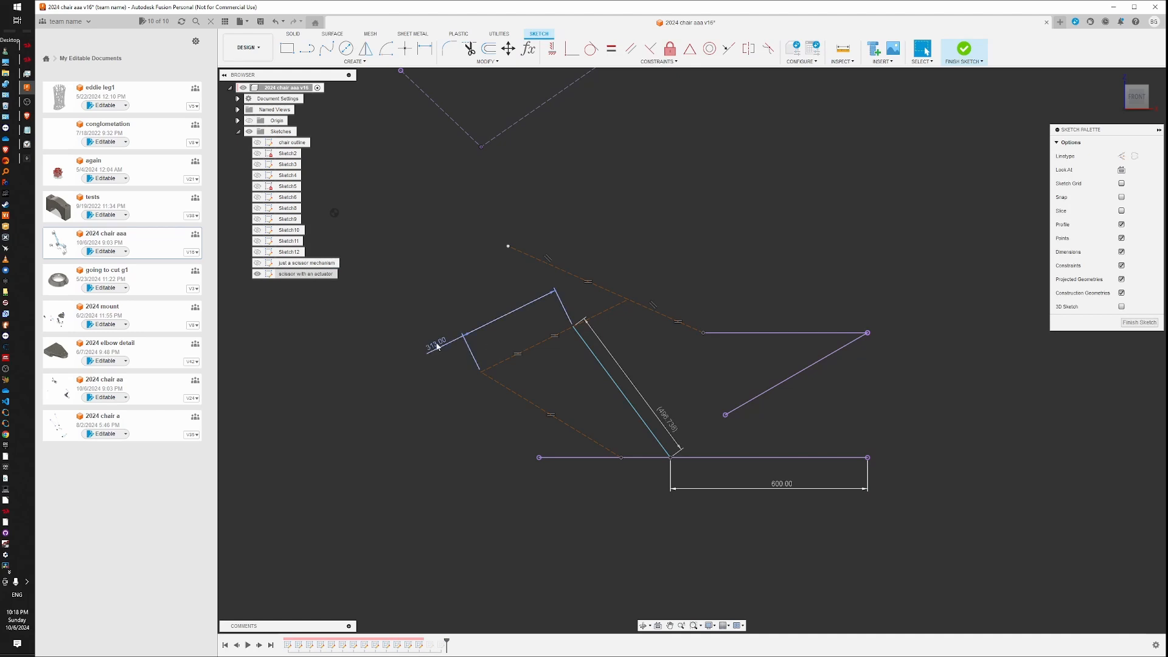
# Set the dimension from the scissor's middle joint to the actuator's attachment point on the upper link to 250 mm
pyautogui.doubleClick(437, 344)
pyautogui.write('2500')
pyautogui.press('Return')
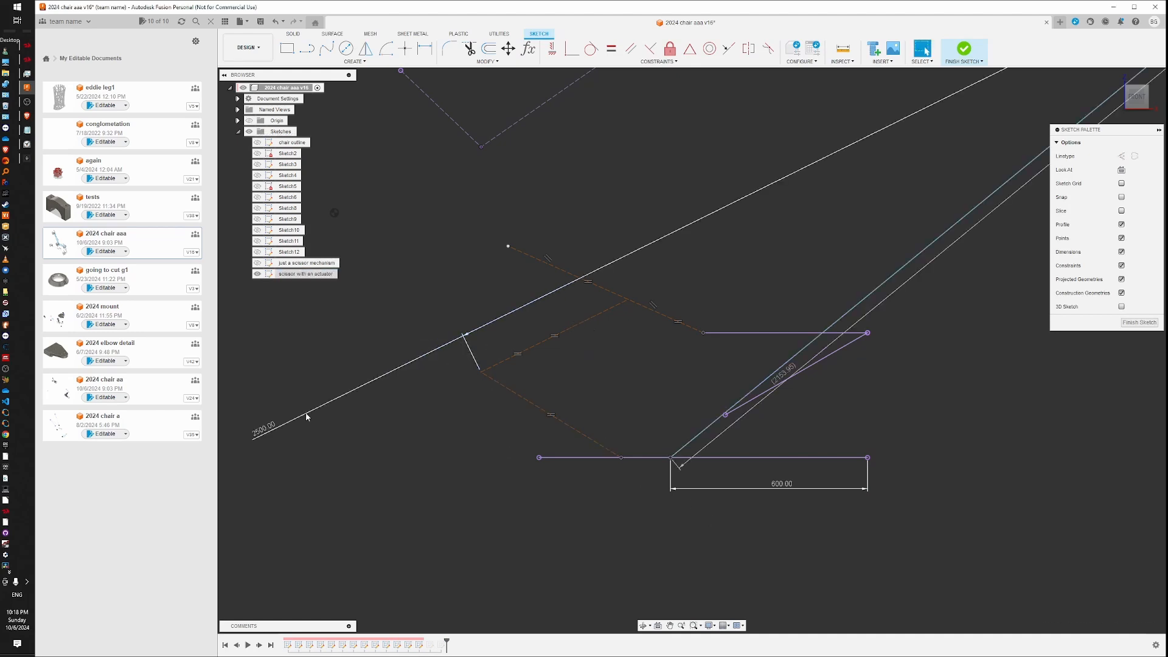
pyautogui.doubleClick(265, 430)
pyautogui.write('25')
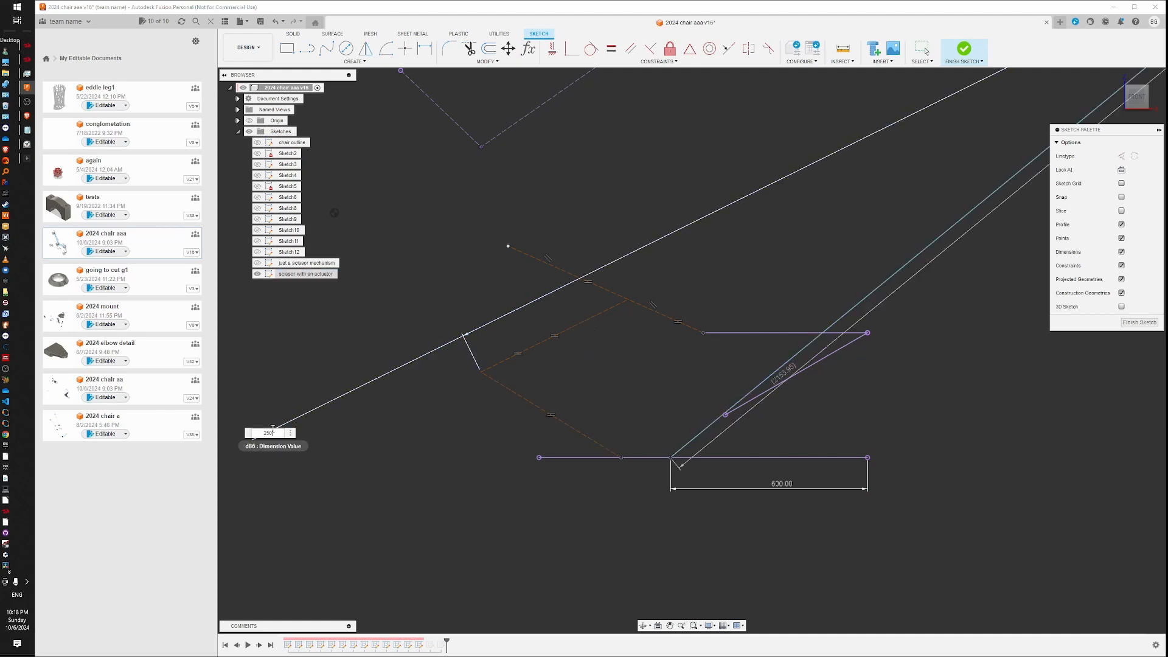
pyautogui.write('0')
pyautogui.press('Return')
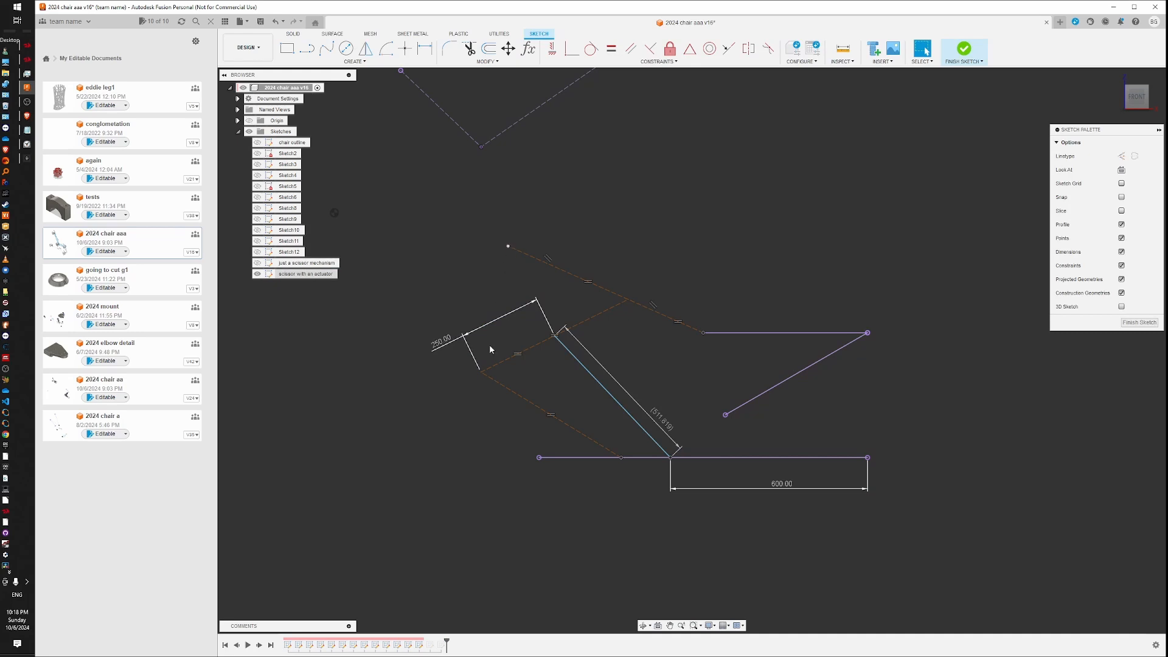
# Check the actuator line's length while raising the scissor linkage and its upper link to a steep position
pyautogui.click(643, 436)
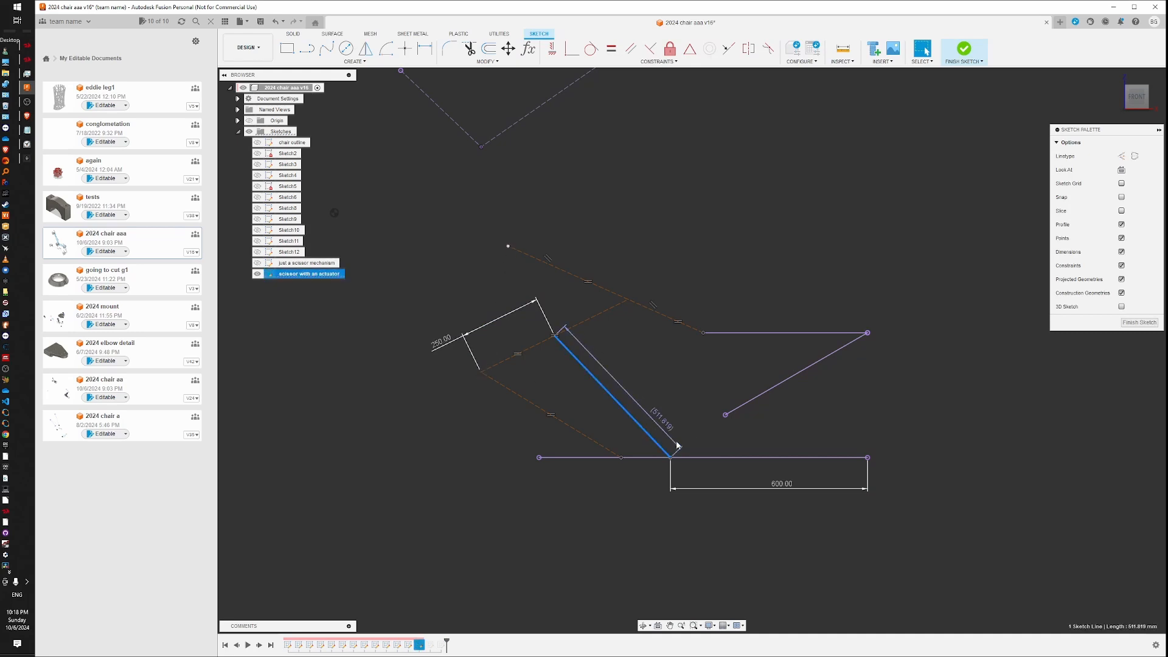
pyautogui.moveTo(509, 247)
pyautogui.mouseDown()
pyautogui.moveTo(490, 300)
pyautogui.moveTo(504, 381)
pyautogui.moveTo(491, 361)
pyautogui.moveTo(550, 344)
pyautogui.moveTo(574, 308)
pyautogui.mouseUp()
pyautogui.click(650, 443)
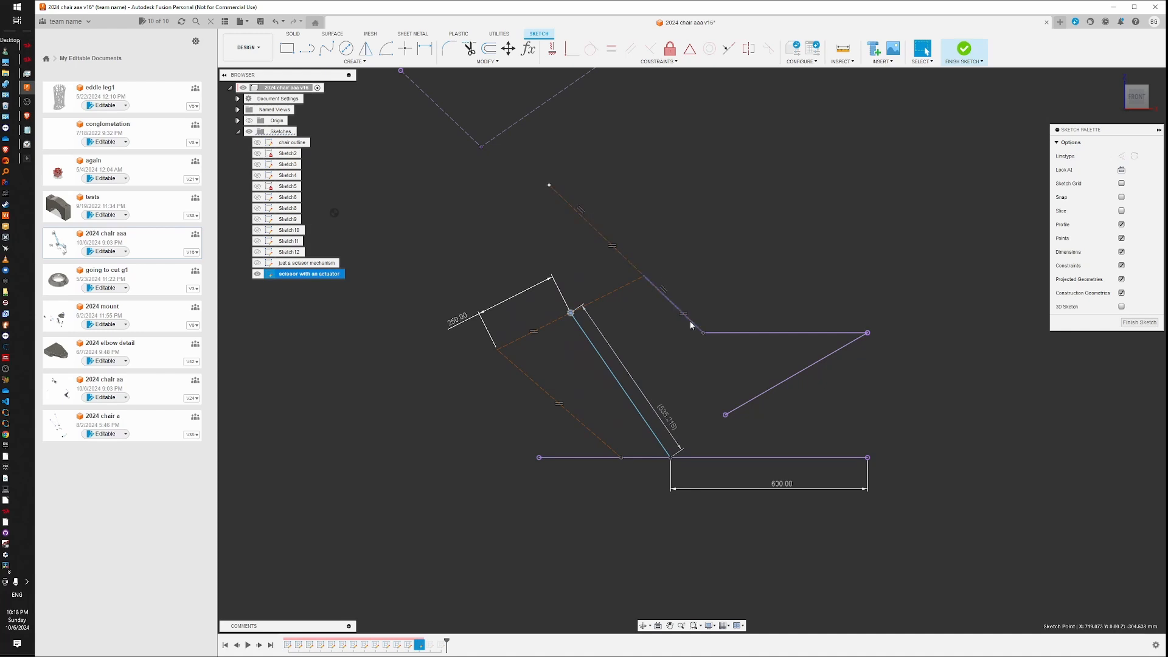
pyautogui.moveTo(550, 188); pyautogui.dragTo(587, 153)
# Check the lengths of the two dashed reference lines above the mechanism against the actuator's raised length
pyautogui.scroll(-2, 587, 279)
pyautogui.moveTo(558, 200); pyautogui.dragTo(541, 242, button='middle')
pyautogui.click(524, 209)
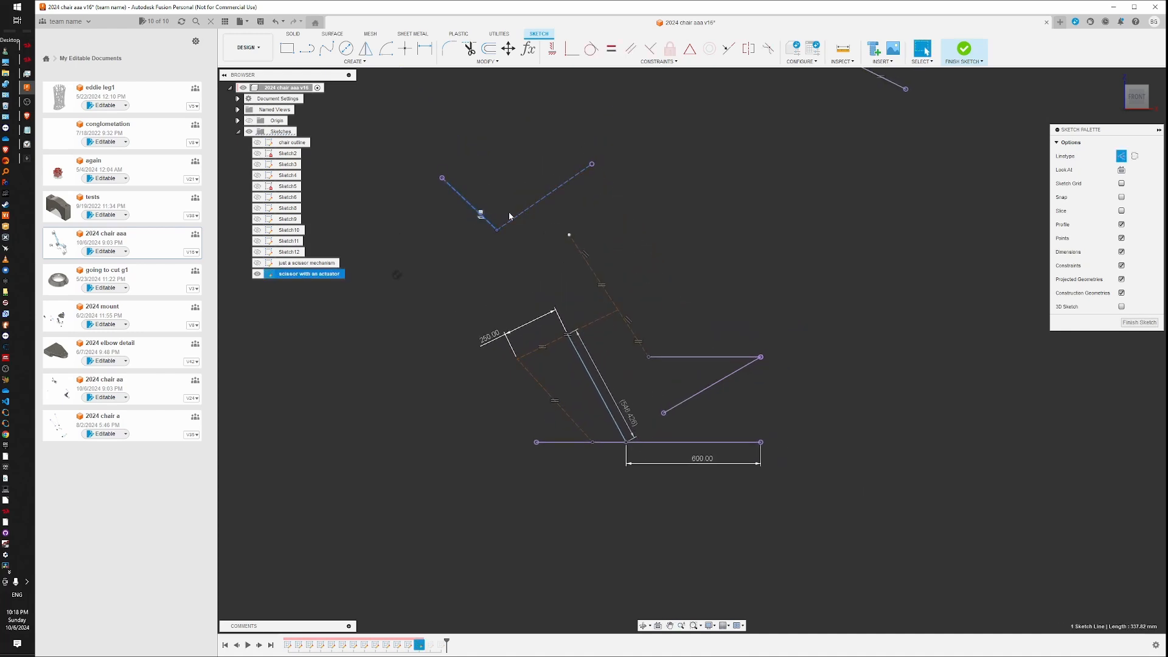
pyautogui.click(481, 214)
pyautogui.click(518, 215)
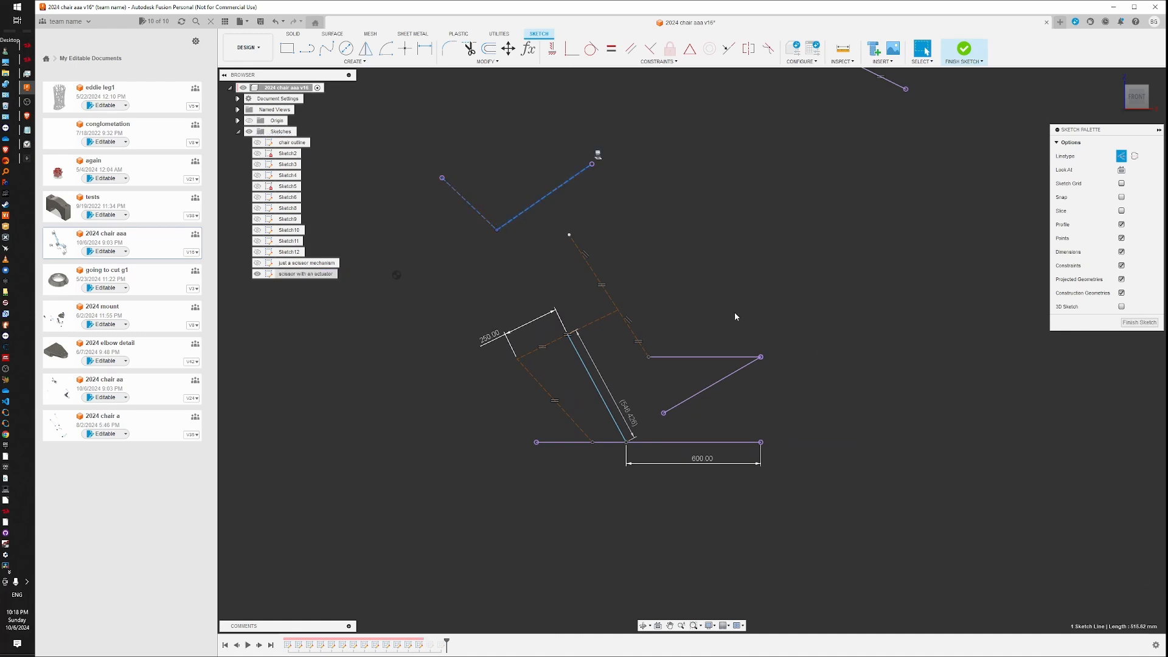
pyautogui.click(750, 317)
pyautogui.scroll(2, 620, 402)
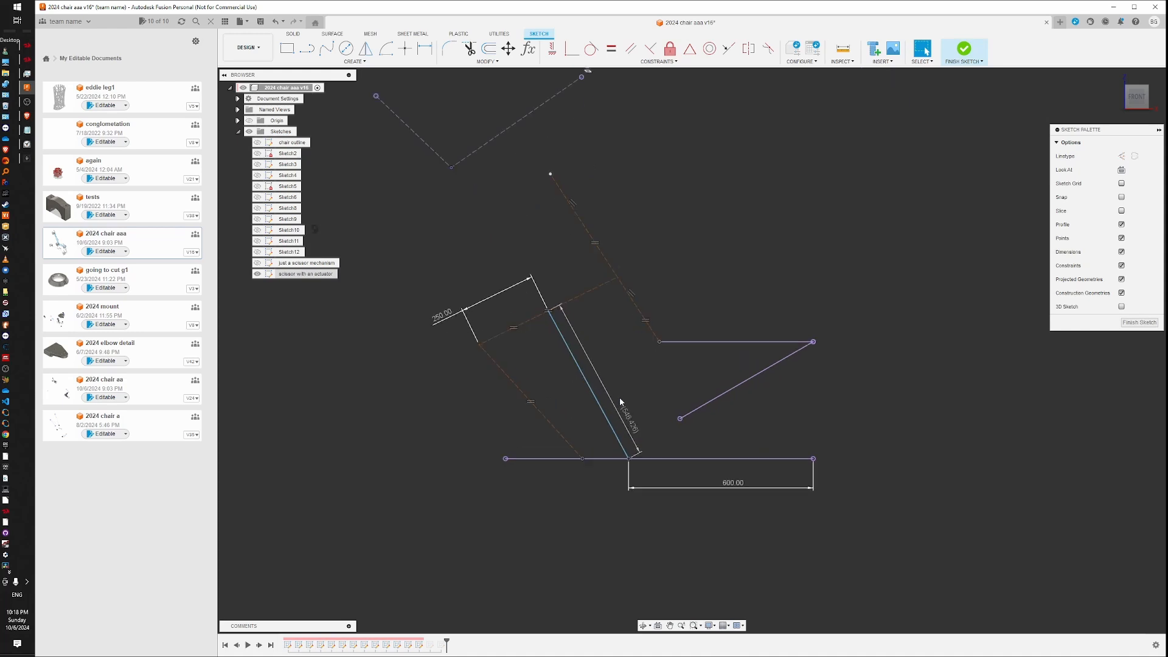
pyautogui.moveTo(620, 348); pyautogui.dragTo(593, 317, button='middle')
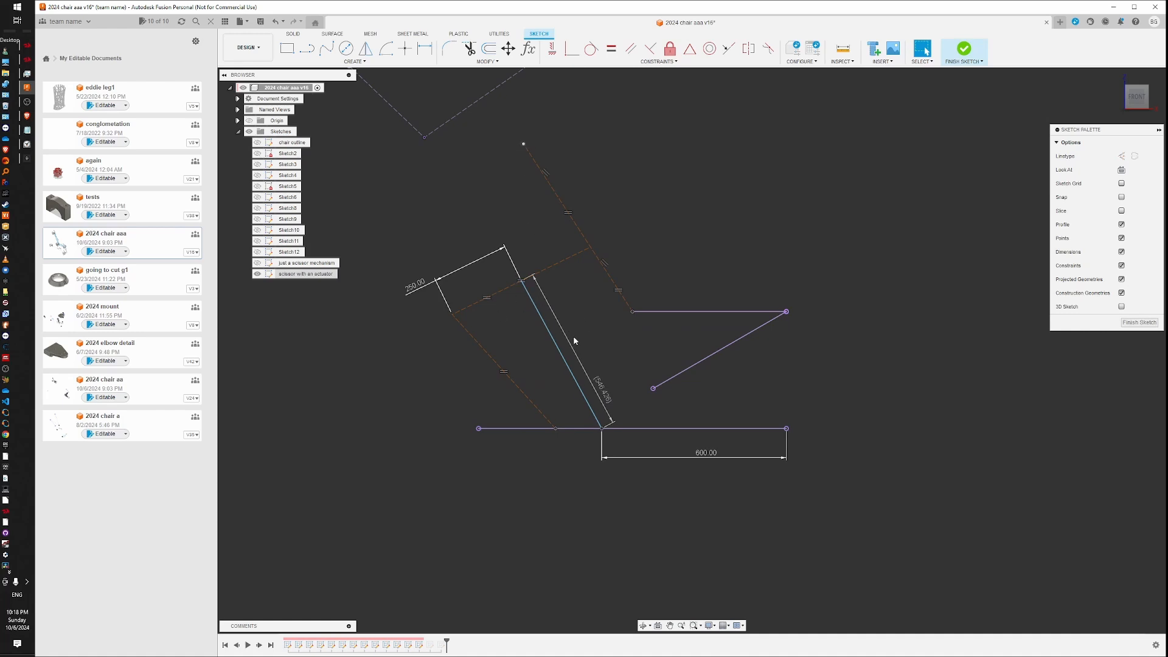
# Lower the upper link to nearly horizontal, compare the actuator's length with the dashed reference lines, and raise the link again
pyautogui.moveTo(523, 144)
pyautogui.mouseDown()
pyautogui.moveTo(458, 217)
pyautogui.moveTo(432, 304)
pyautogui.mouseUp()
pyautogui.click(595, 419)
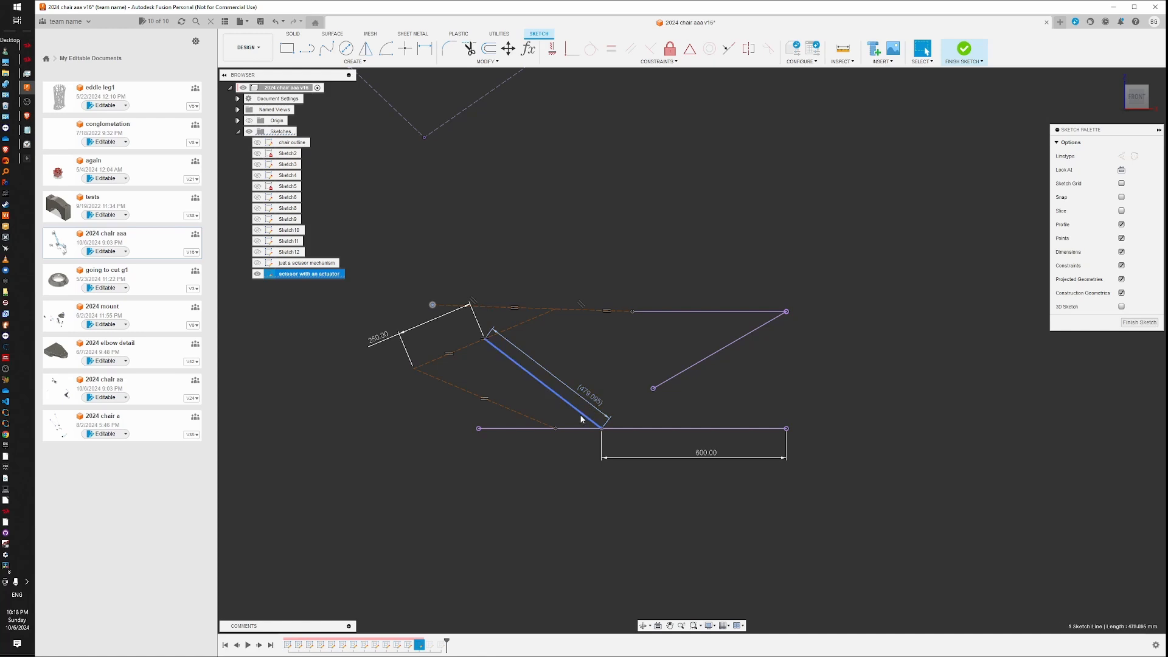
pyautogui.click(389, 104)
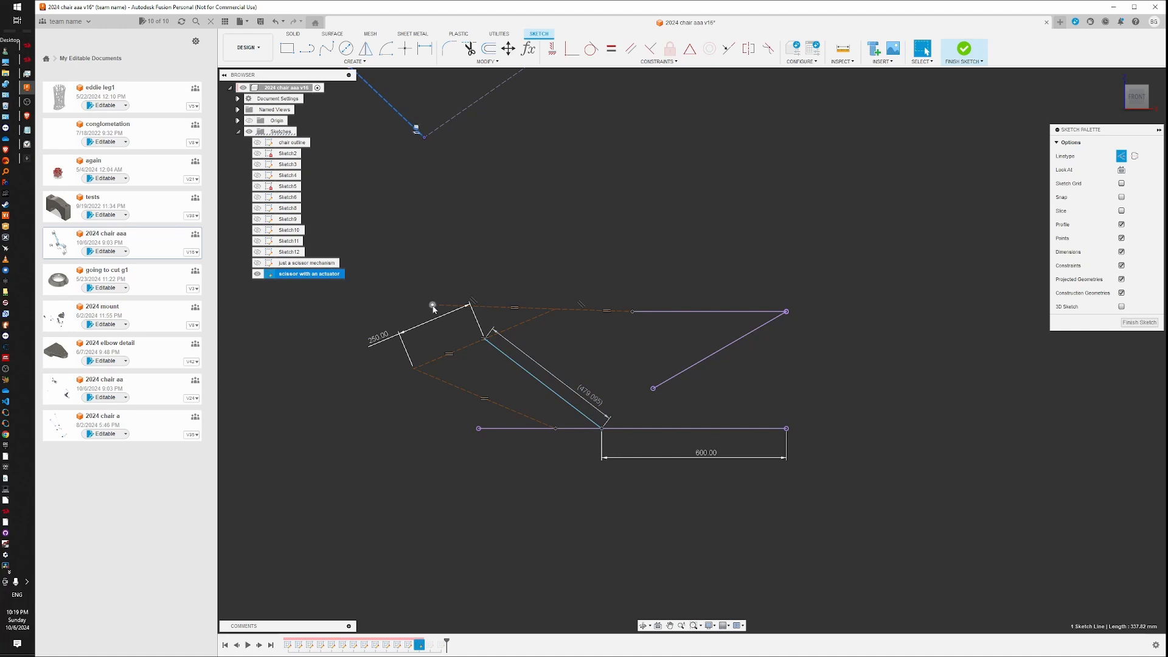
pyautogui.moveTo(432, 305); pyautogui.dragTo(518, 147)
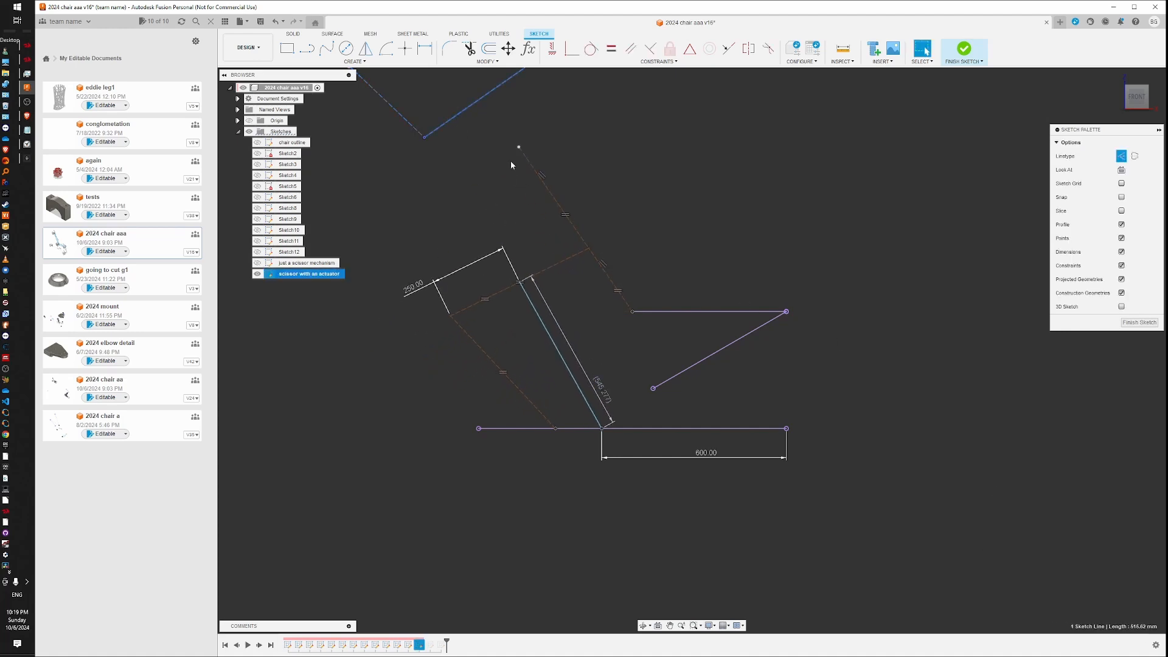
# Set the dimension from the scissor's middle joint to the actuator's attachment point to 225 mm
pyautogui.doubleClick(404, 287)
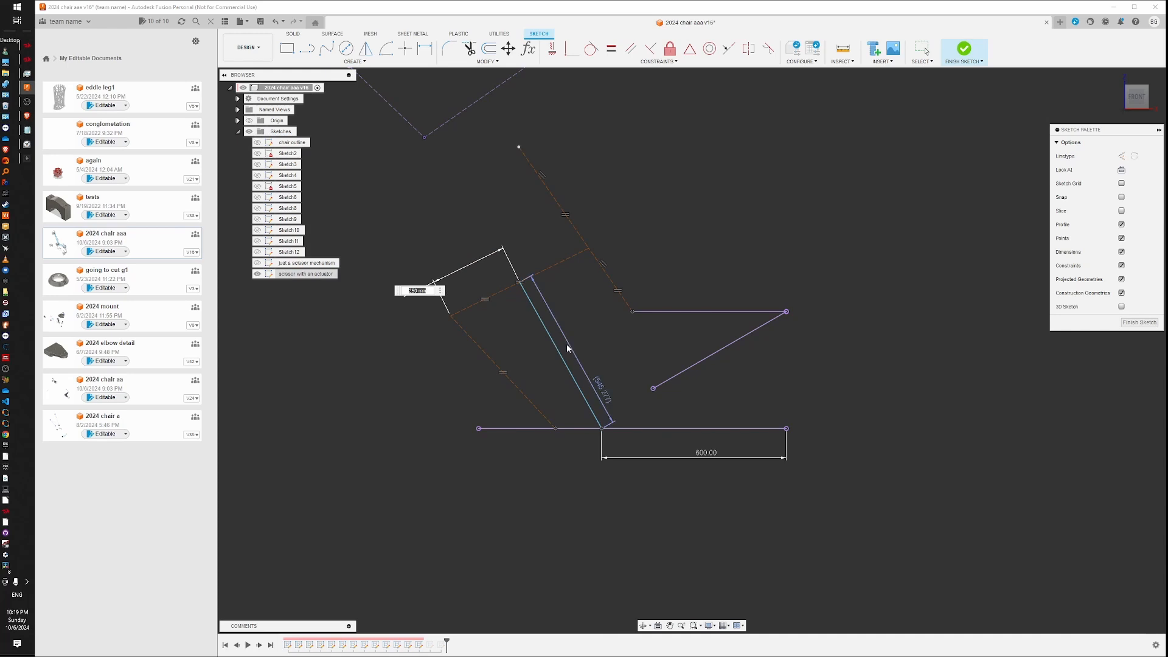
pyautogui.write('225')
pyautogui.press('Return')
# Set the horizontal dimension from the actuator's base mount to the base line's far end to 625 mm
pyautogui.doubleClick(706, 453)
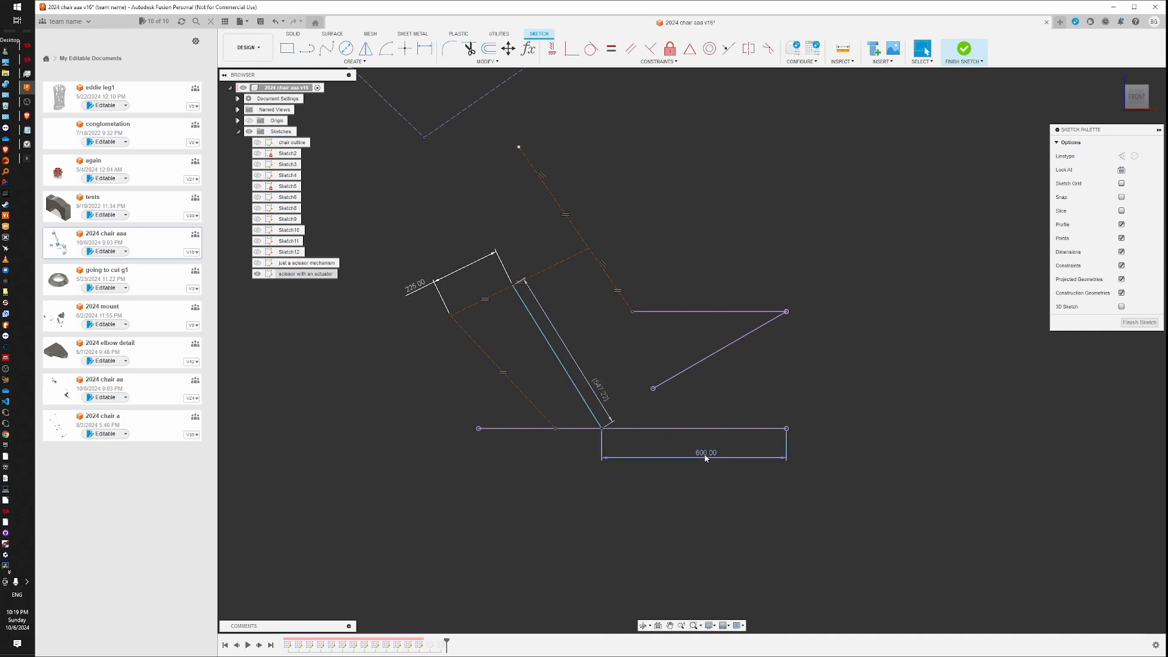
pyautogui.write('625')
pyautogui.press('Return')
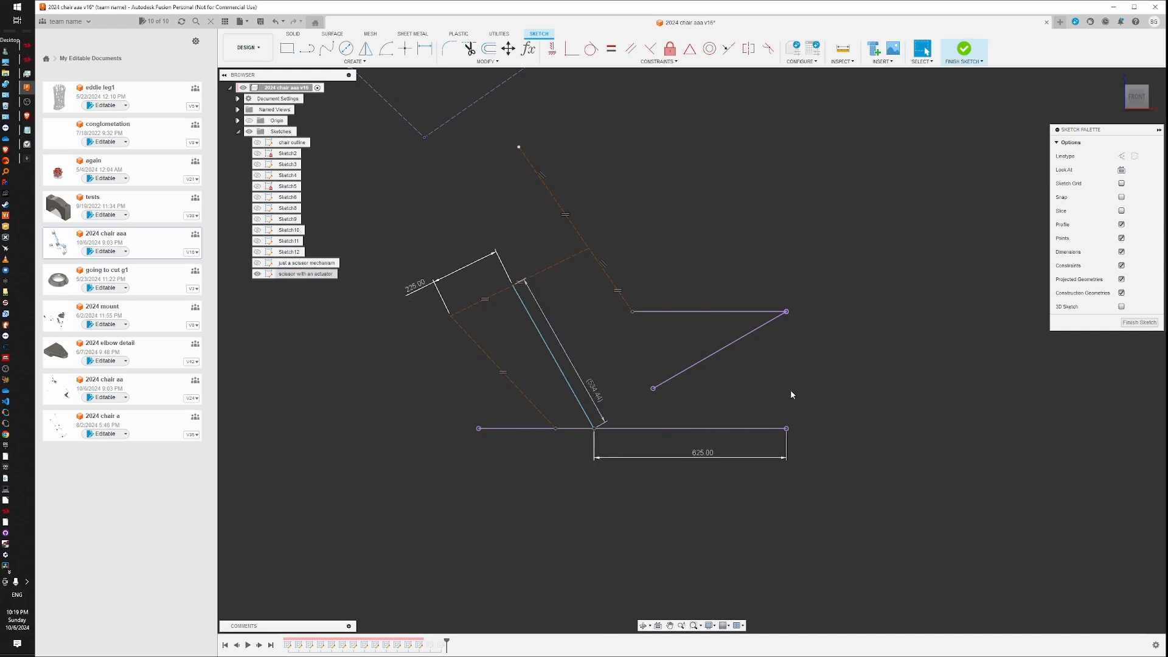
# Lower the scissor's upper link to horizontal and raise it steeply again, checking the actuator's length at both extremes
pyautogui.moveTo(519, 157)
pyautogui.mouseDown()
pyautogui.moveTo(426, 250)
pyautogui.moveTo(400, 294)
pyautogui.moveTo(518, 202)
pyautogui.moveTo(425, 323)
pyautogui.mouseUp()
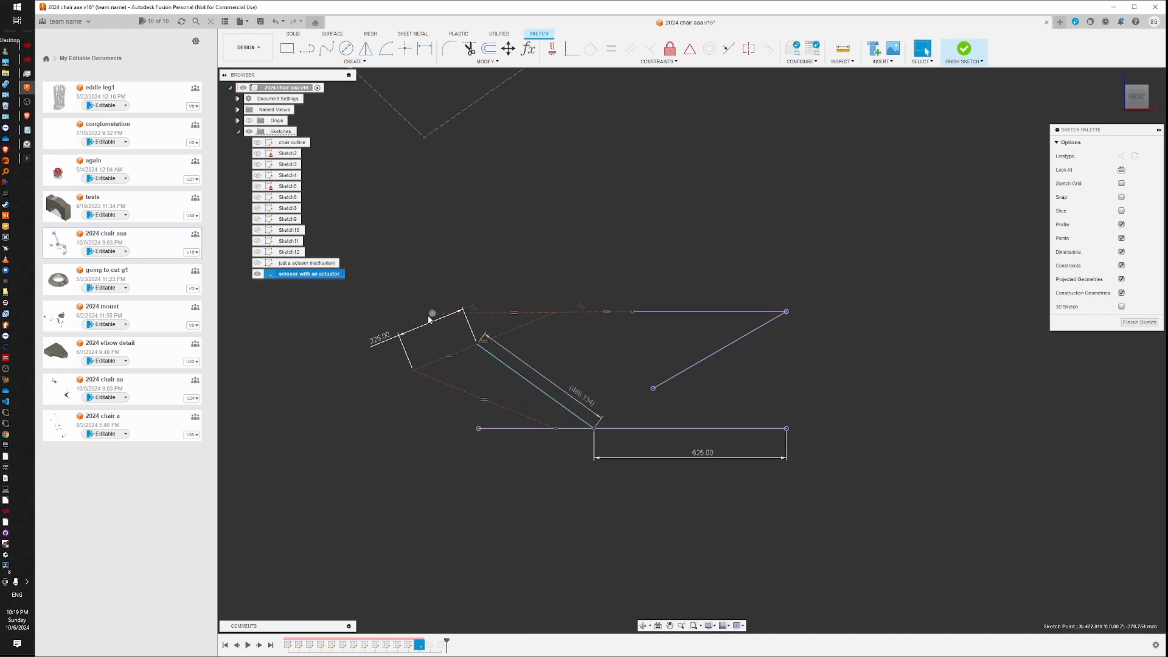
pyautogui.moveTo(430, 316)
pyautogui.mouseDown()
pyautogui.moveTo(451, 285)
pyautogui.moveTo(433, 322)
pyautogui.mouseUp()
pyautogui.moveTo(433, 315); pyautogui.dragTo(541, 165)
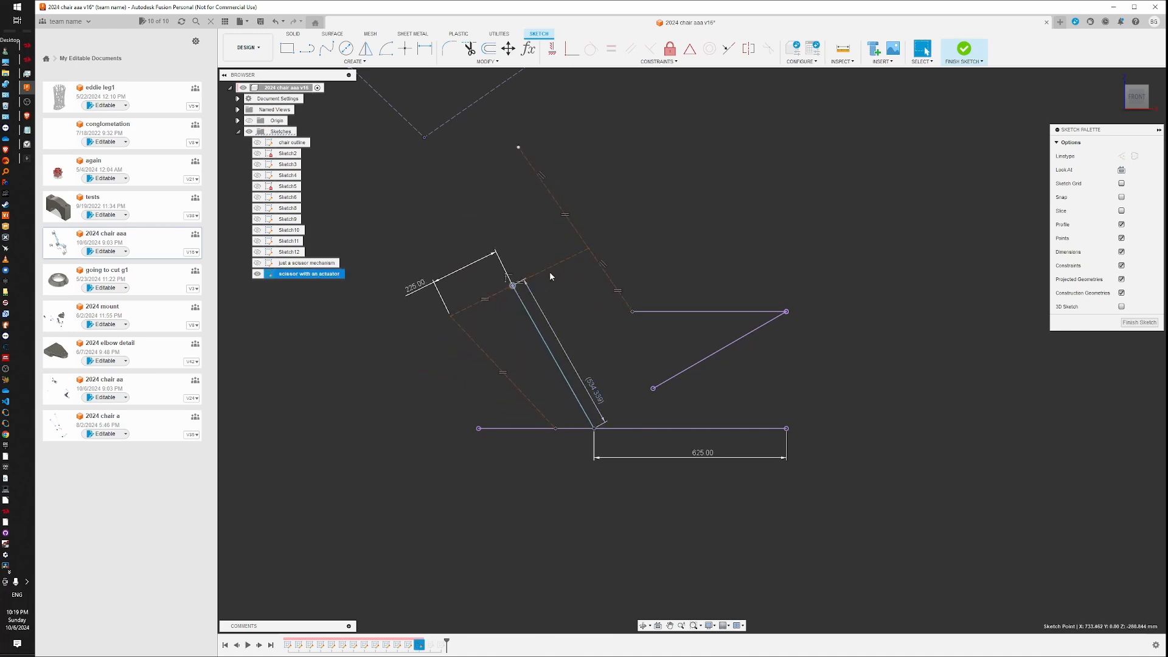
pyautogui.click(600, 429)
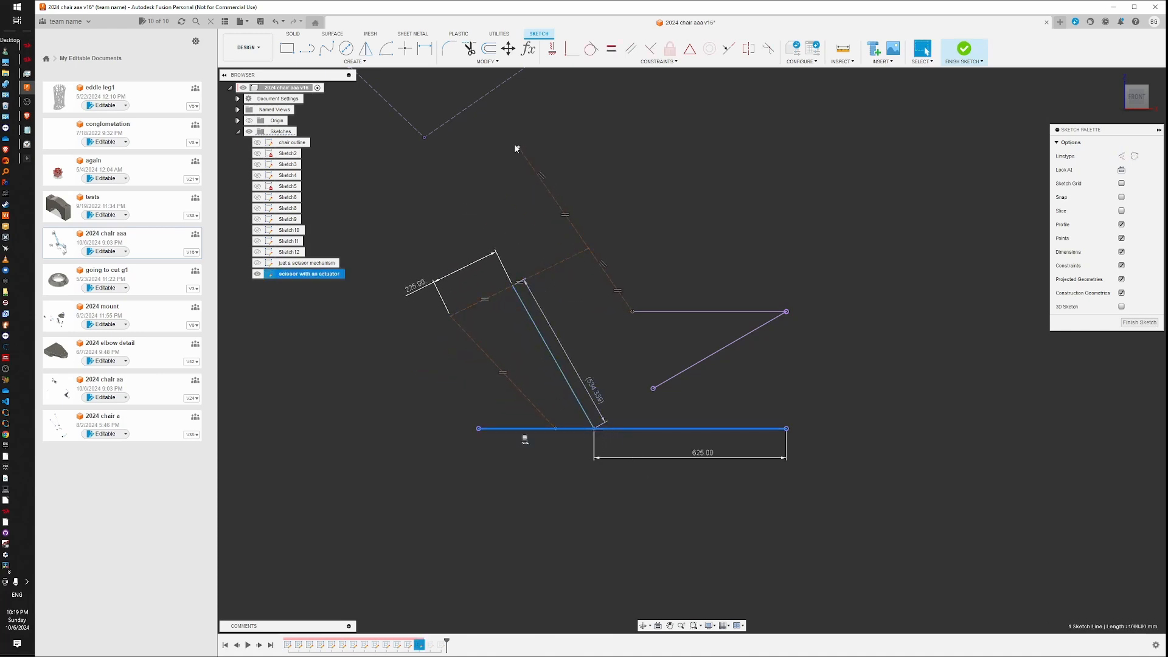
# Lower the upper link to a shallow slope and check the actuator's length against the reference lines
pyautogui.moveTo(518, 147); pyautogui.dragTo(455, 265)
pyautogui.scroll(-3, 589, 417)
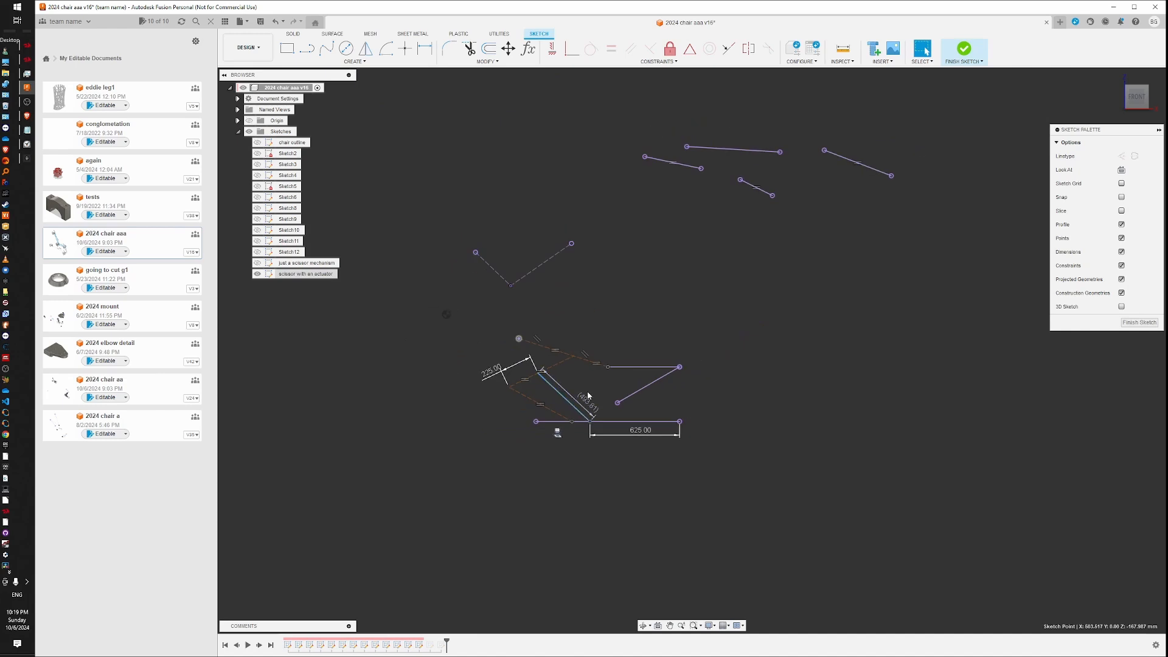
pyautogui.scroll(3, 589, 384)
pyautogui.scroll(-1, 722, 336)
pyautogui.scroll(2, 567, 365)
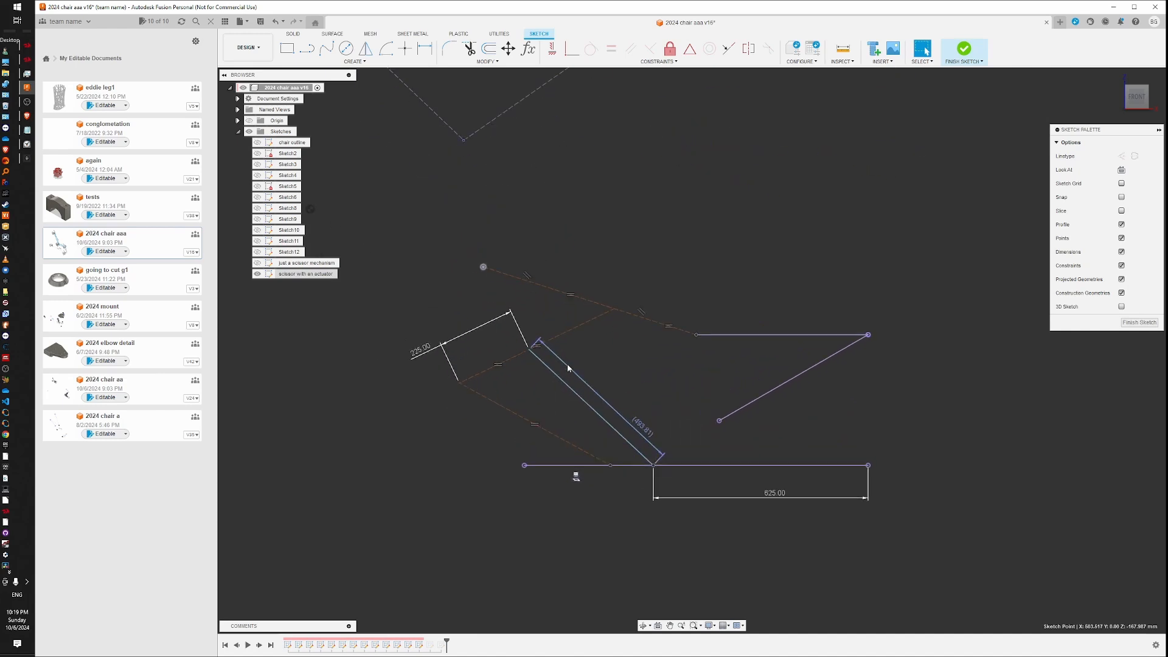
pyautogui.click(709, 381)
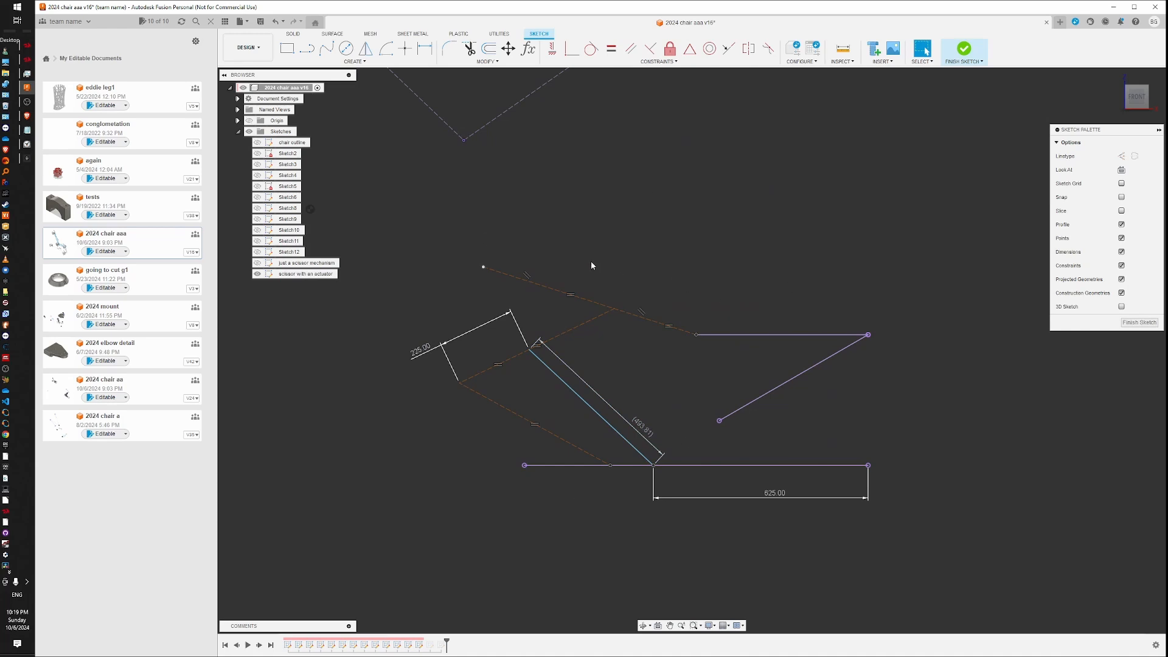
# Raise the scissor's upper link to a moderate slope, inspect the linkage and actuator lines, and finish the sketch
pyautogui.click(268, 274)
pyautogui.moveTo(483, 268)
pyautogui.mouseDown()
pyautogui.moveTo(532, 231)
pyautogui.moveTo(493, 281)
pyautogui.moveTo(534, 256)
pyautogui.moveTo(550, 295)
pyautogui.mouseUp()
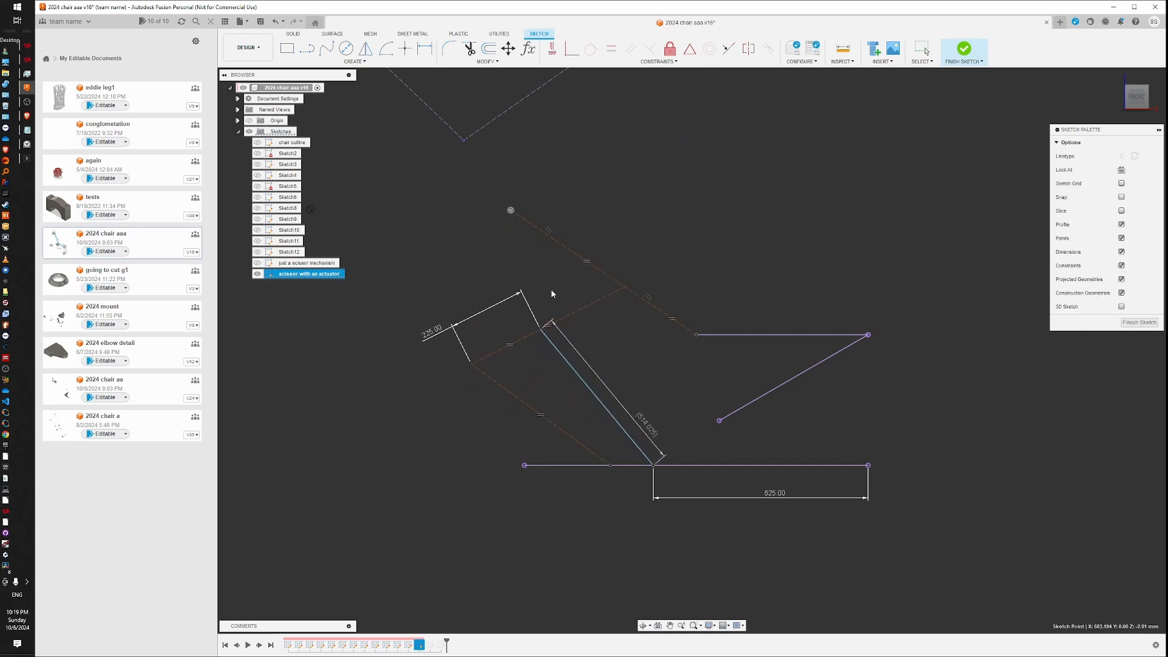
pyautogui.doubleClick(596, 303)
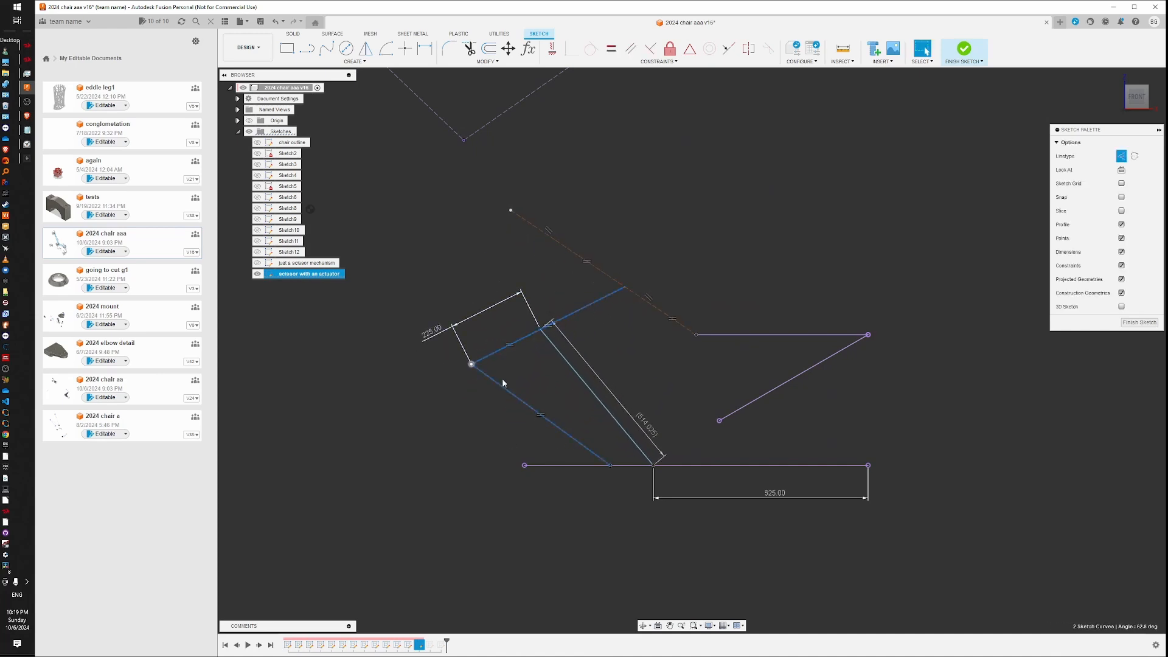
pyautogui.click(756, 188)
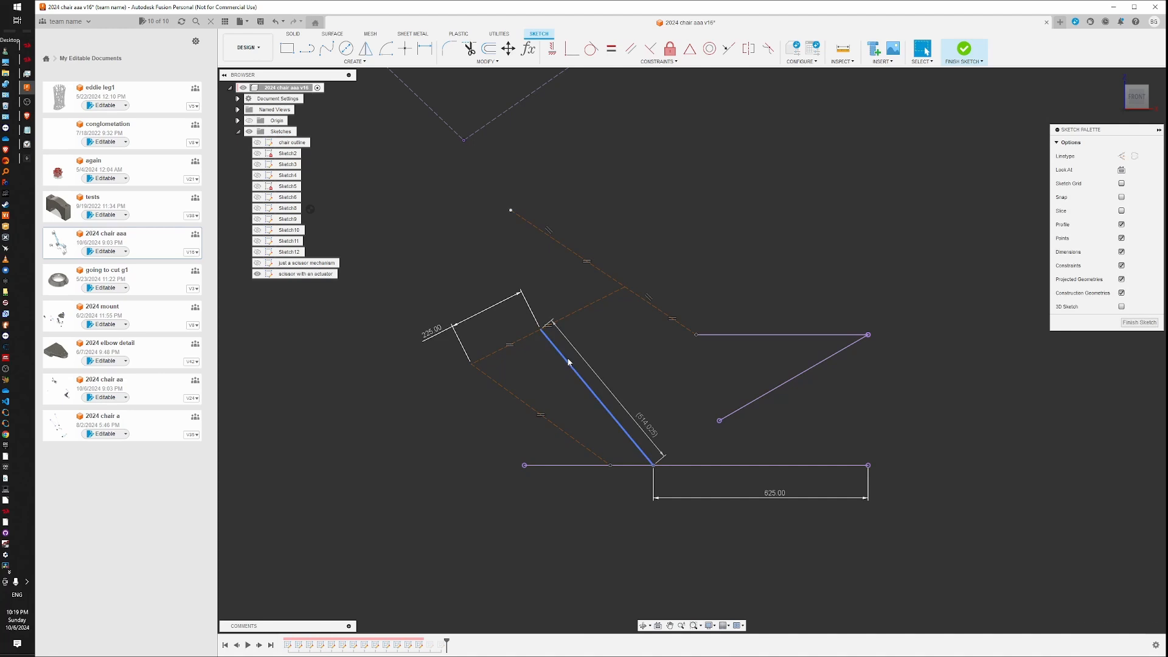
pyautogui.click(962, 51)
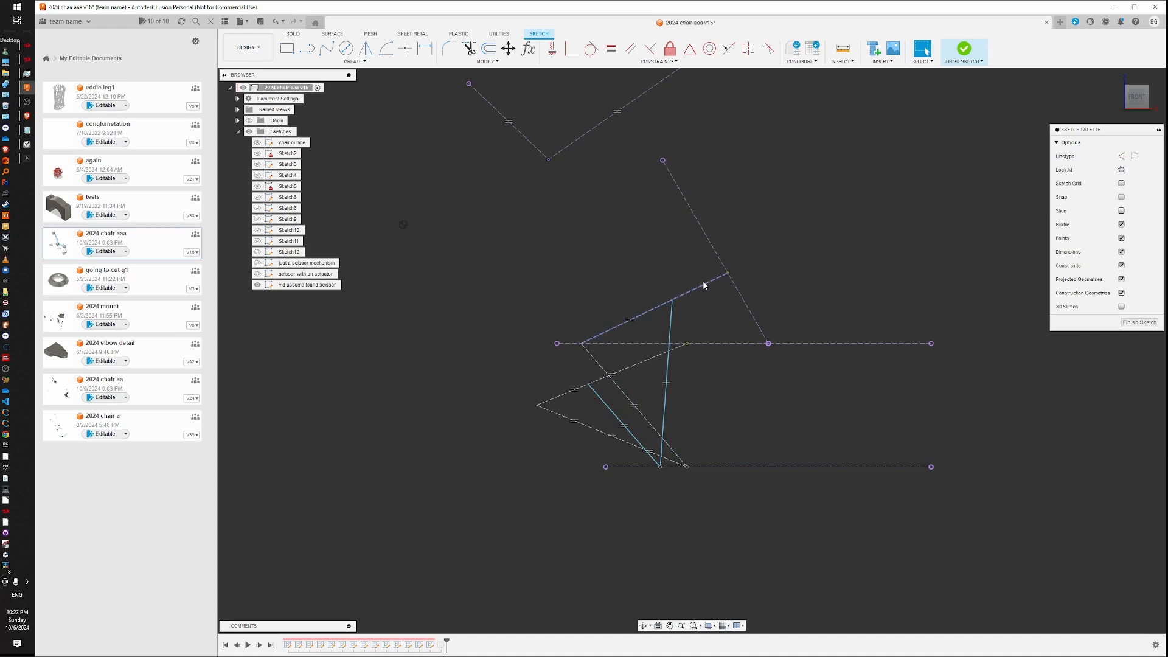
# Examine the scissor links in the two-position sketch, singling out those of the raised position
pyautogui.doubleClick(640, 316)
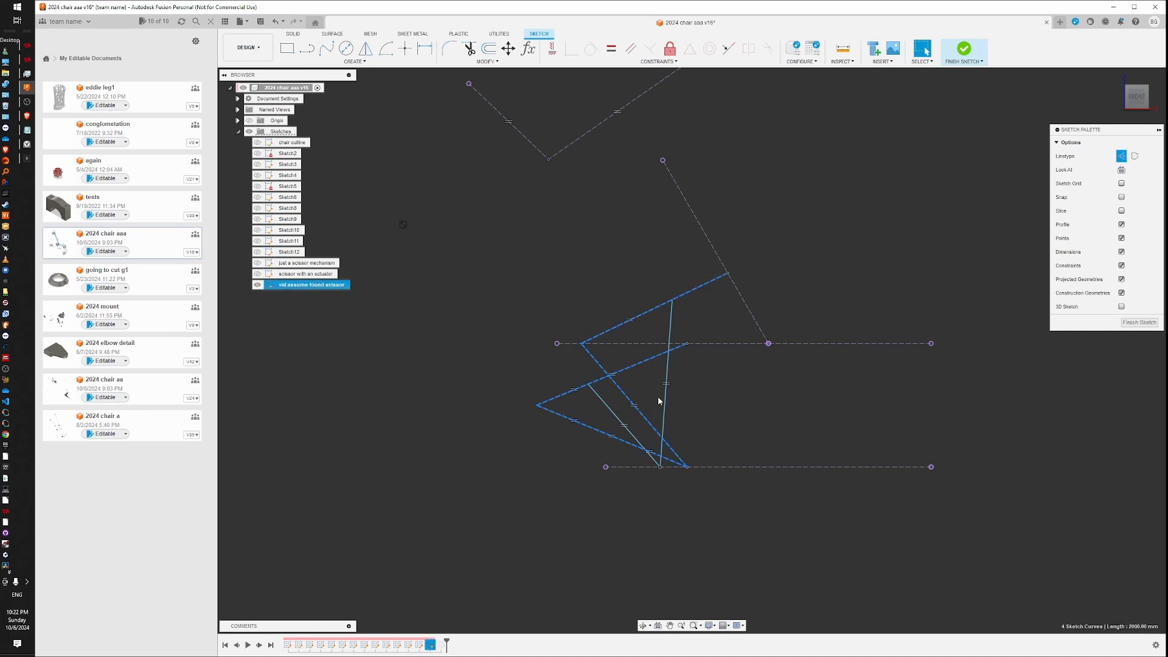
pyautogui.click(758, 400)
pyautogui.click(642, 420)
pyautogui.keyDown('shift'); pyautogui.click(631, 325); pyautogui.keyUp('shift')
pyautogui.keyDown('shift'); pyautogui.click(719, 255); pyautogui.keyUp('shift')
pyautogui.click(783, 404)
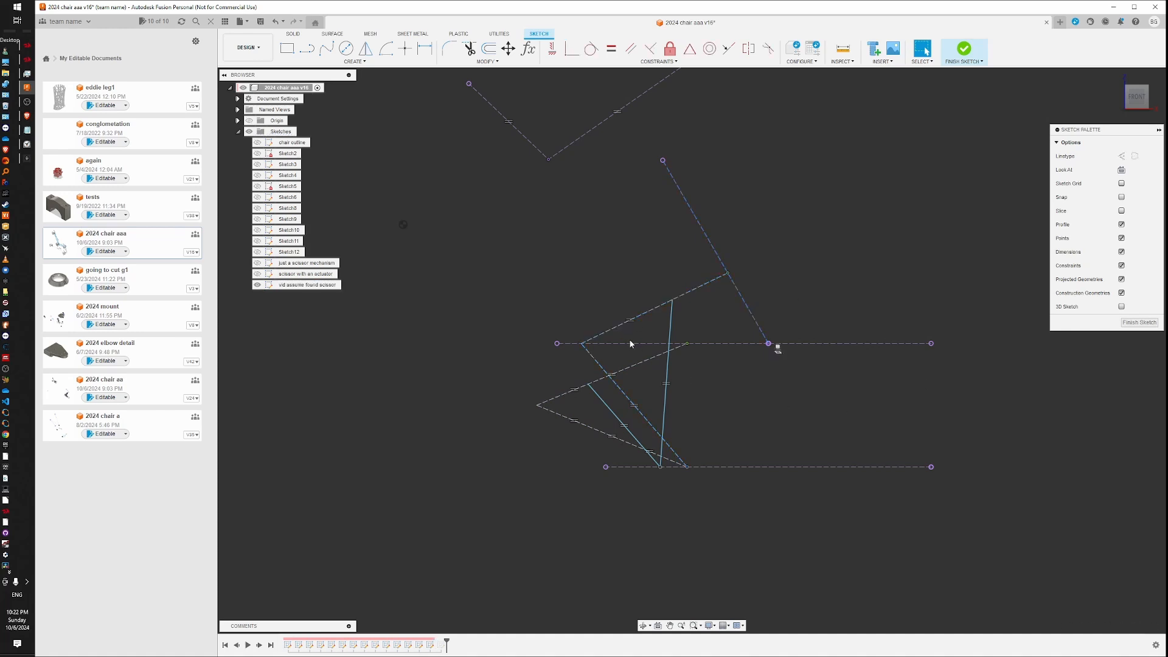
# Examine the horizontal upper link and the two scissor links that form the lowered position
pyautogui.click(629, 342)
pyautogui.keyDown('shift'); pyautogui.click(599, 379); pyautogui.keyUp('shift')
pyautogui.keyDown('shift'); pyautogui.click(582, 423); pyautogui.keyUp('shift')
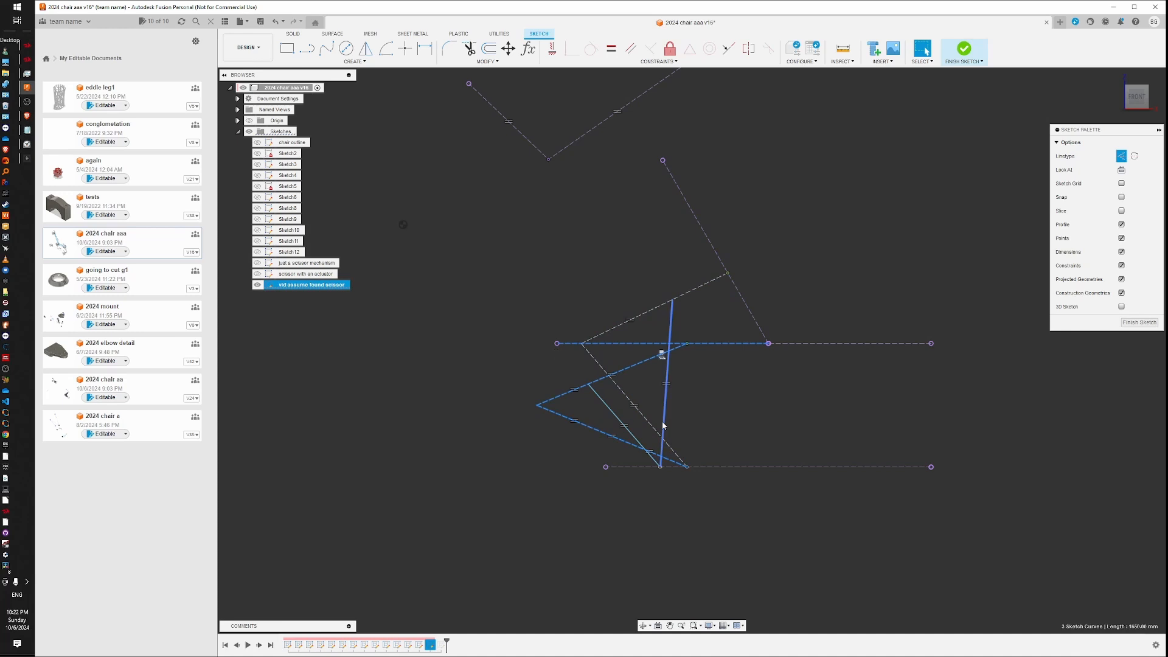
pyautogui.click(764, 427)
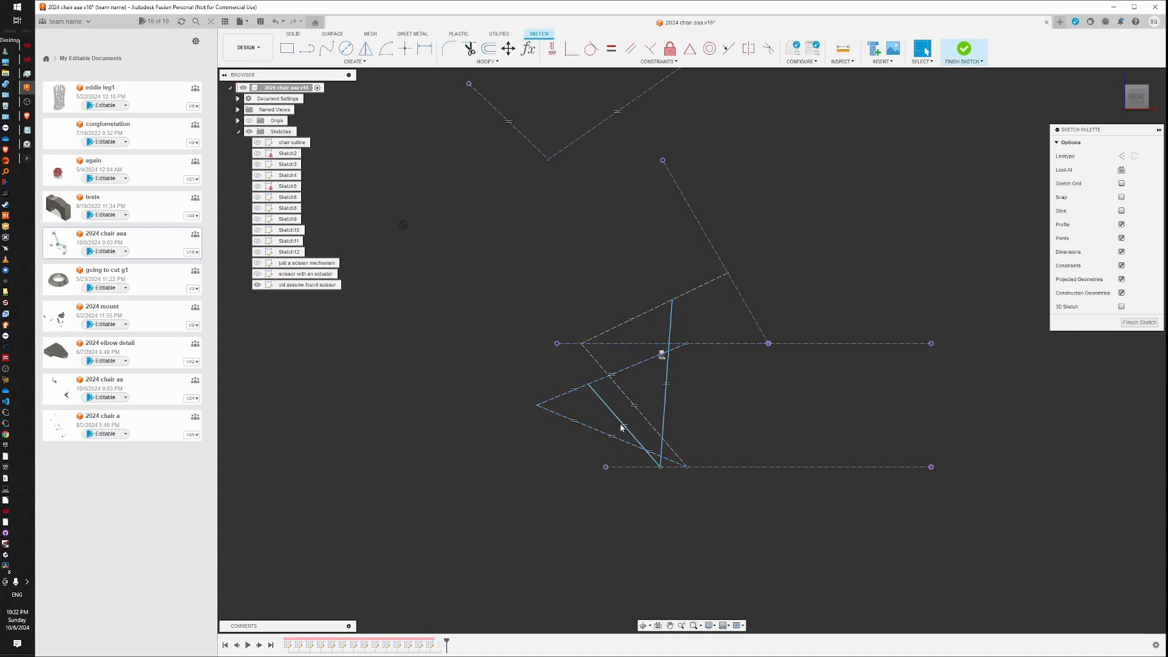
# Compare the actuator lines of the lowered and raised positions, and shift their shared mount slightly along the base line
pyautogui.click(598, 397)
pyautogui.click(754, 426)
pyautogui.click(622, 423)
pyautogui.click(663, 409)
pyautogui.click(735, 436)
pyautogui.moveTo(660, 467)
pyautogui.mouseDown()
pyautogui.moveTo(623, 469)
pyautogui.moveTo(691, 485)
pyautogui.mouseUp()
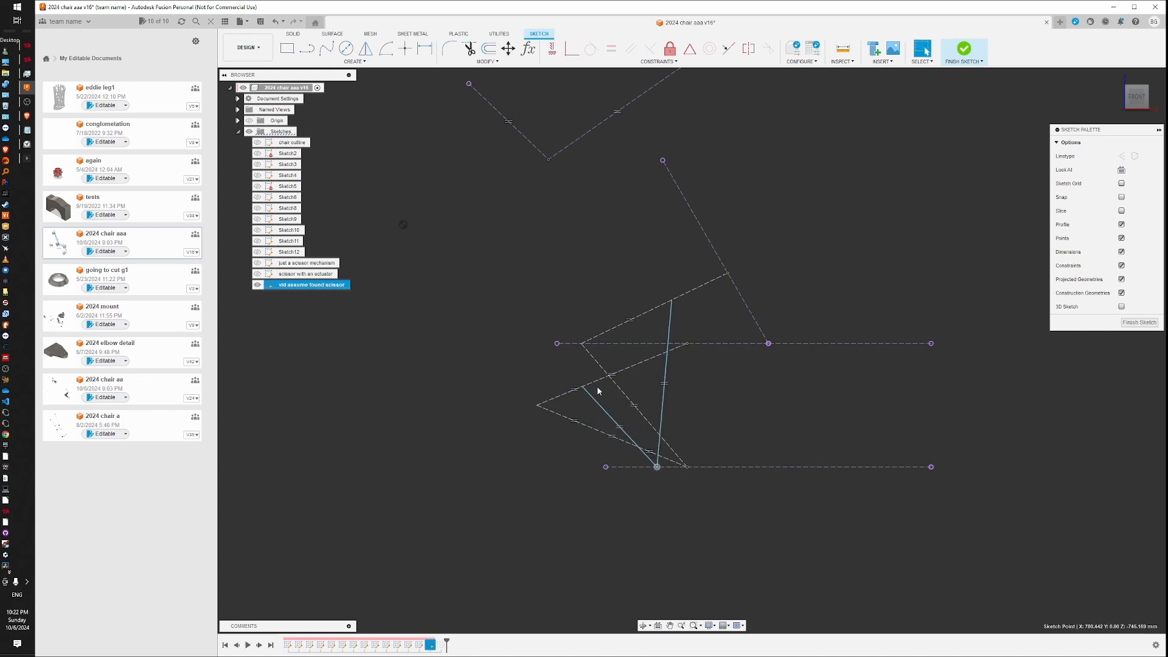
# Dimension the distance from the lowered scissor's middle joint to its actuator attachment point
pyautogui.click(718, 258)
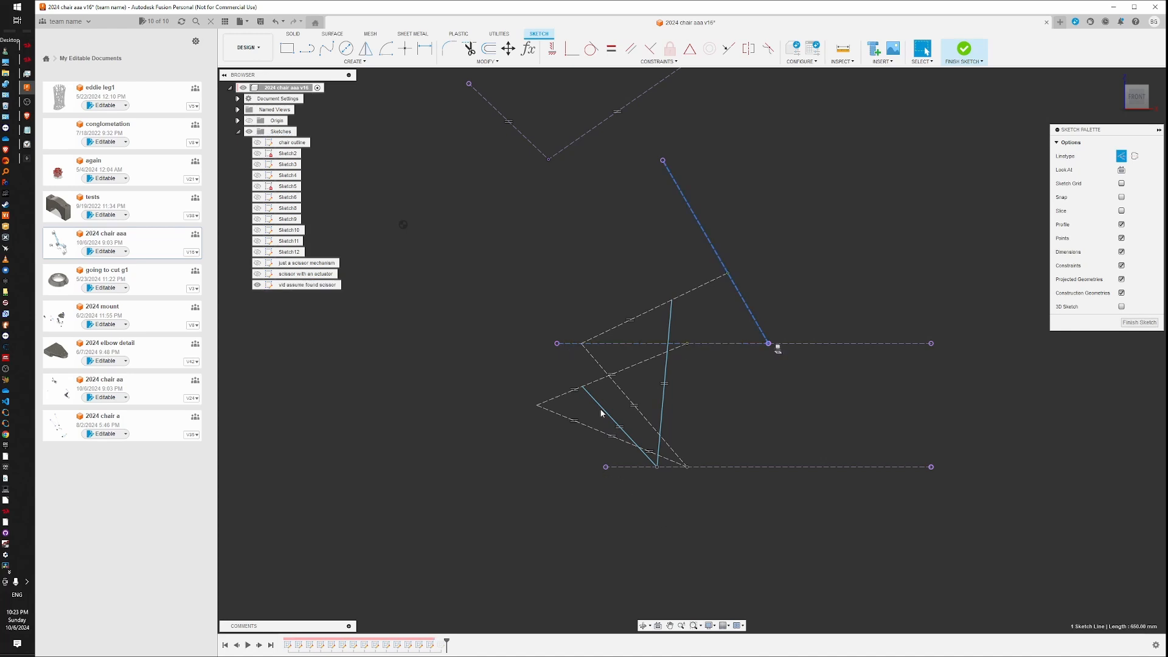
pyautogui.press('Escape')
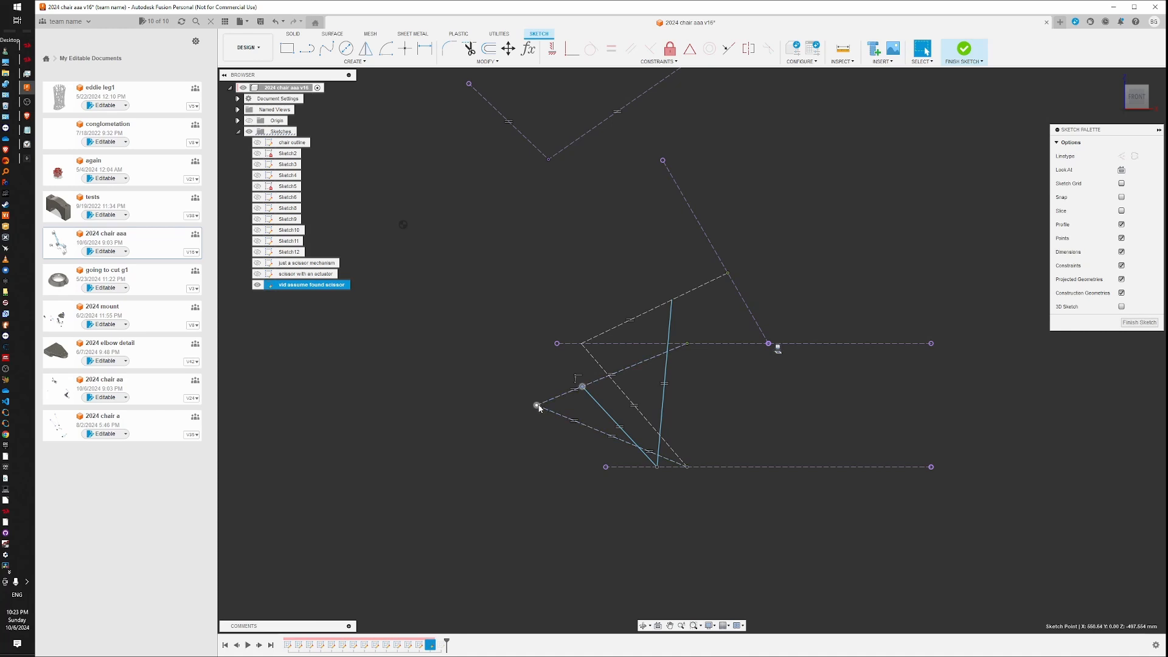
pyautogui.press('d')
pyautogui.click(556, 396)
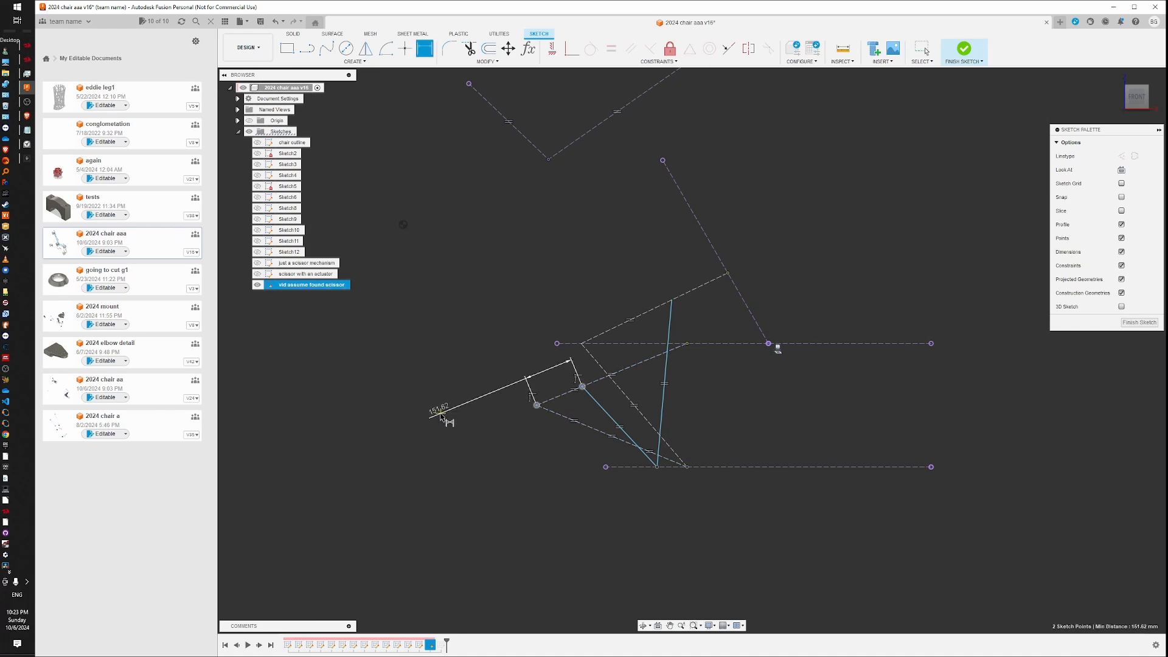
pyautogui.press('Return')
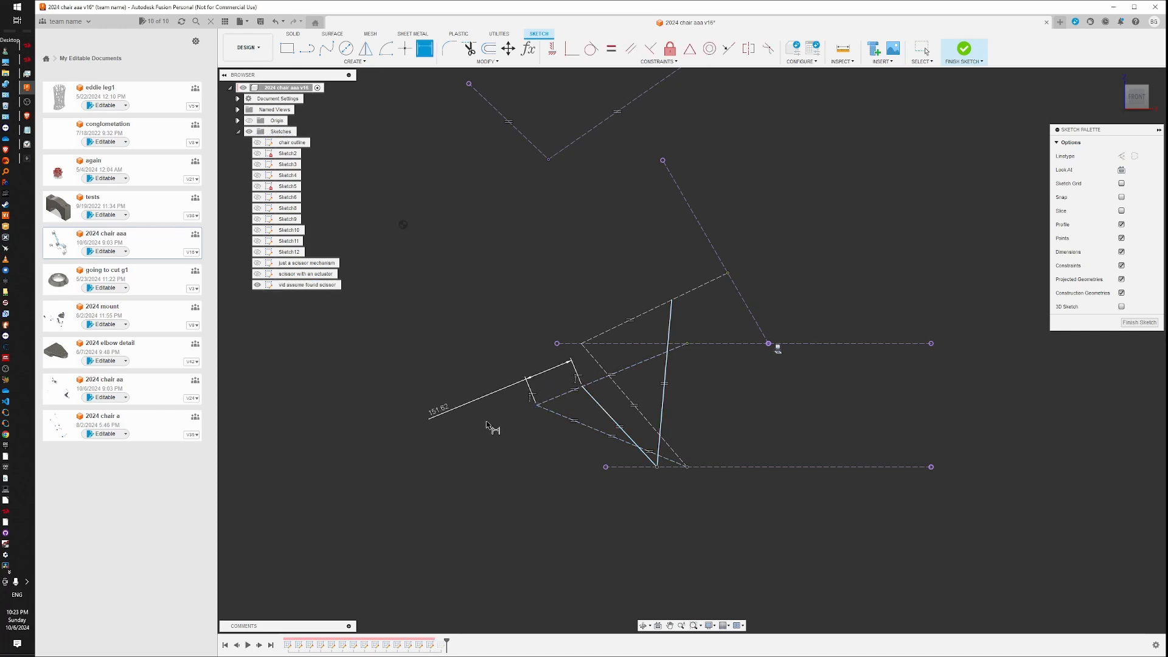
# Add a driven dimension from the raised scissor's middle joint to its actuator attachment point
pyautogui.click(582, 343)
pyautogui.click(671, 300)
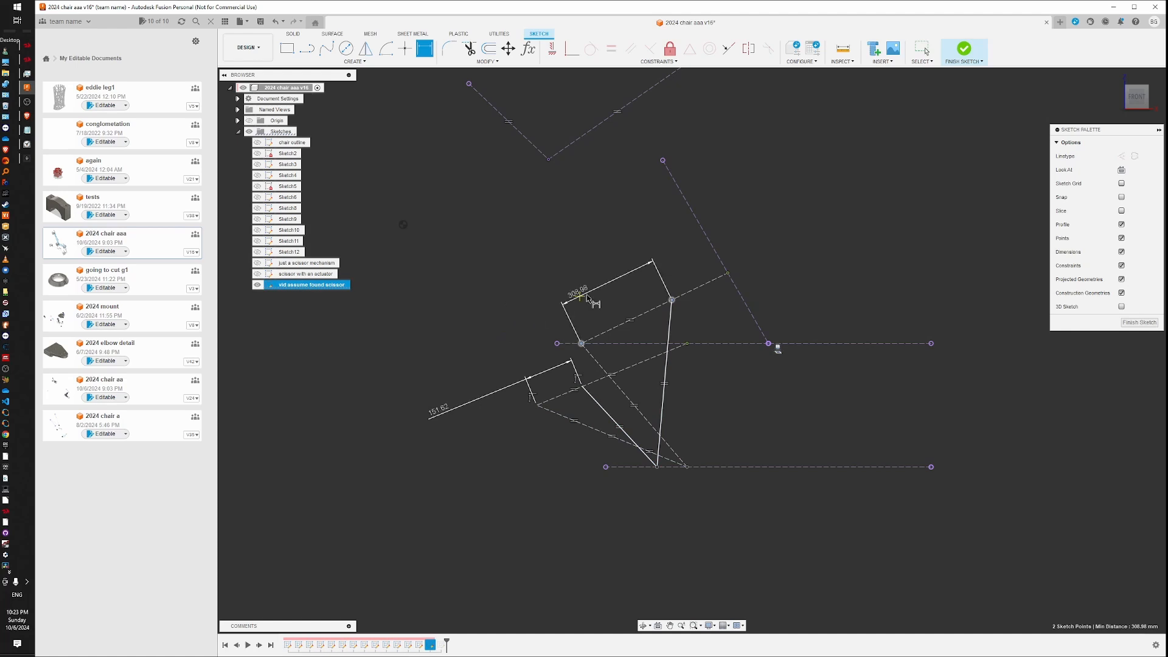
pyautogui.click(615, 319)
pyautogui.click(648, 361)
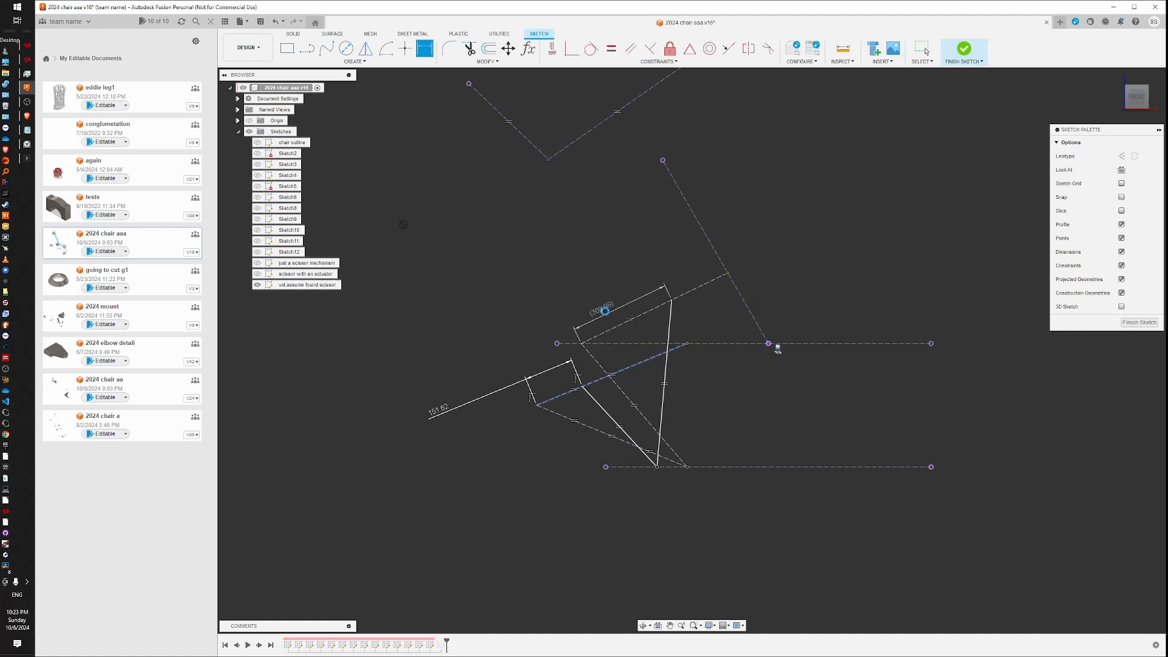
# Delete the joint-to-attachment dimensions of both the raised and lowered scissor positions
pyautogui.press('Escape')
pyautogui.click(630, 324)
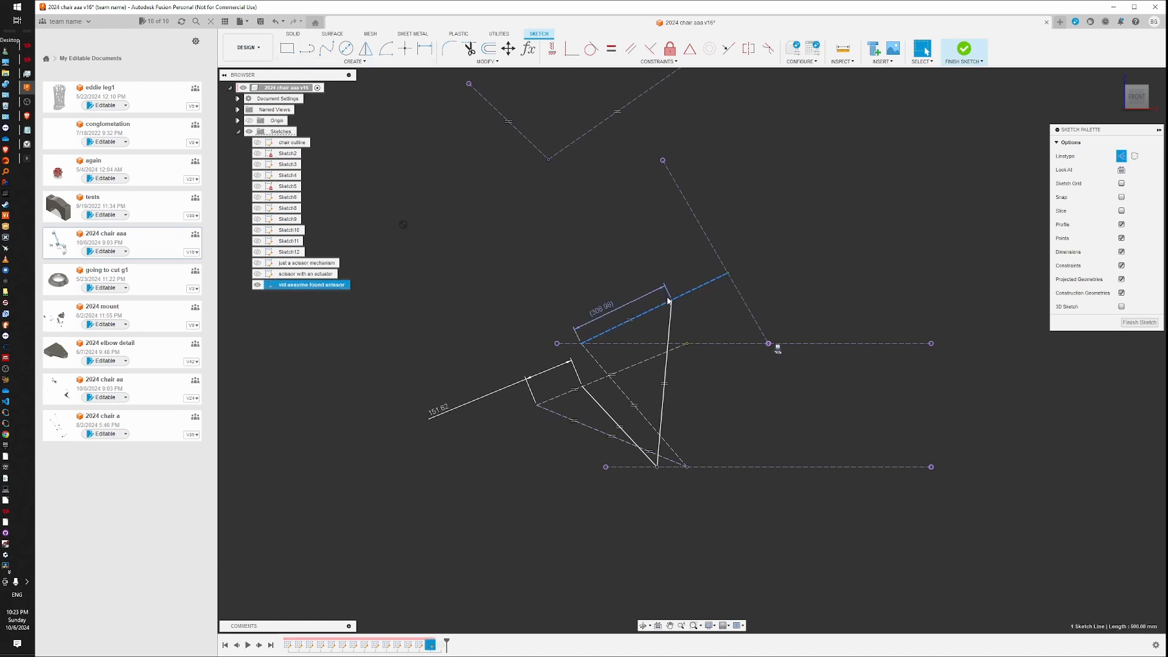
pyautogui.click(598, 310)
pyautogui.press('Delete')
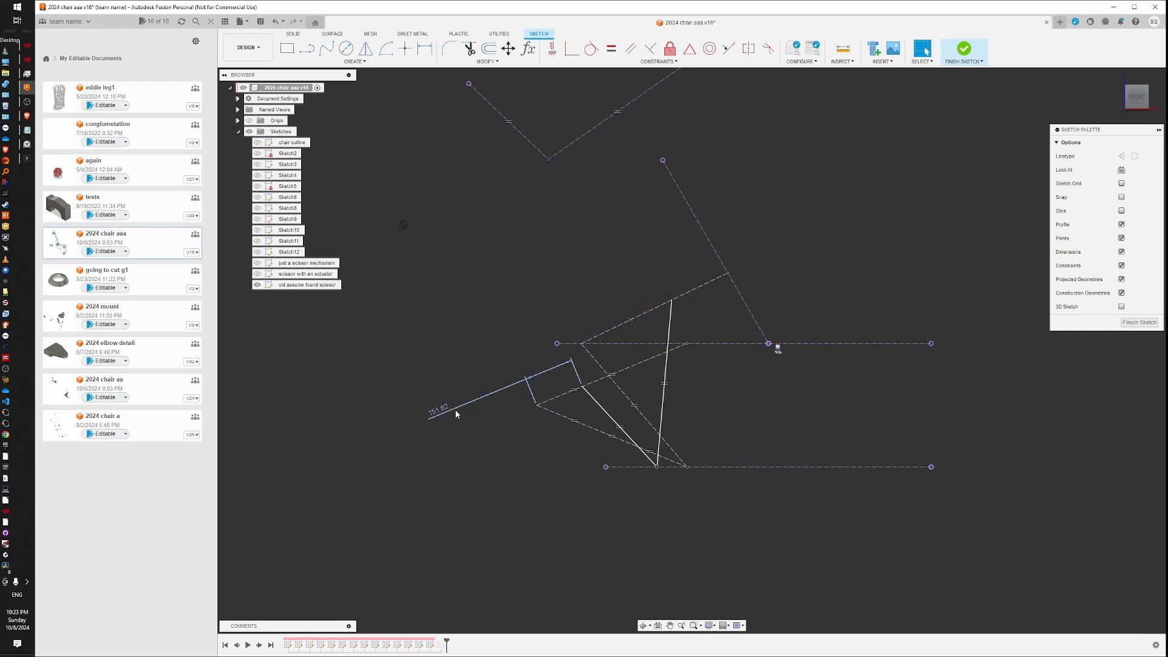
pyautogui.click(455, 411)
pyautogui.press('Delete')
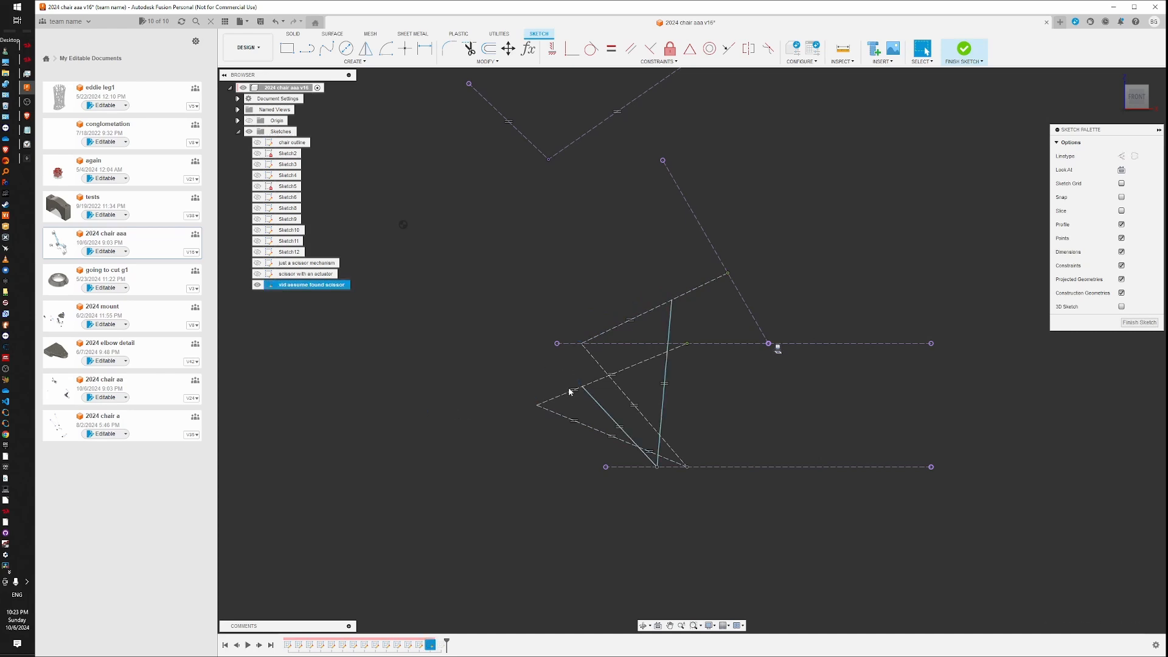
# Draw a circle centred on the lowered scissor's middle joint, reaching out to the actuator's attachment point
pyautogui.click(346, 48)
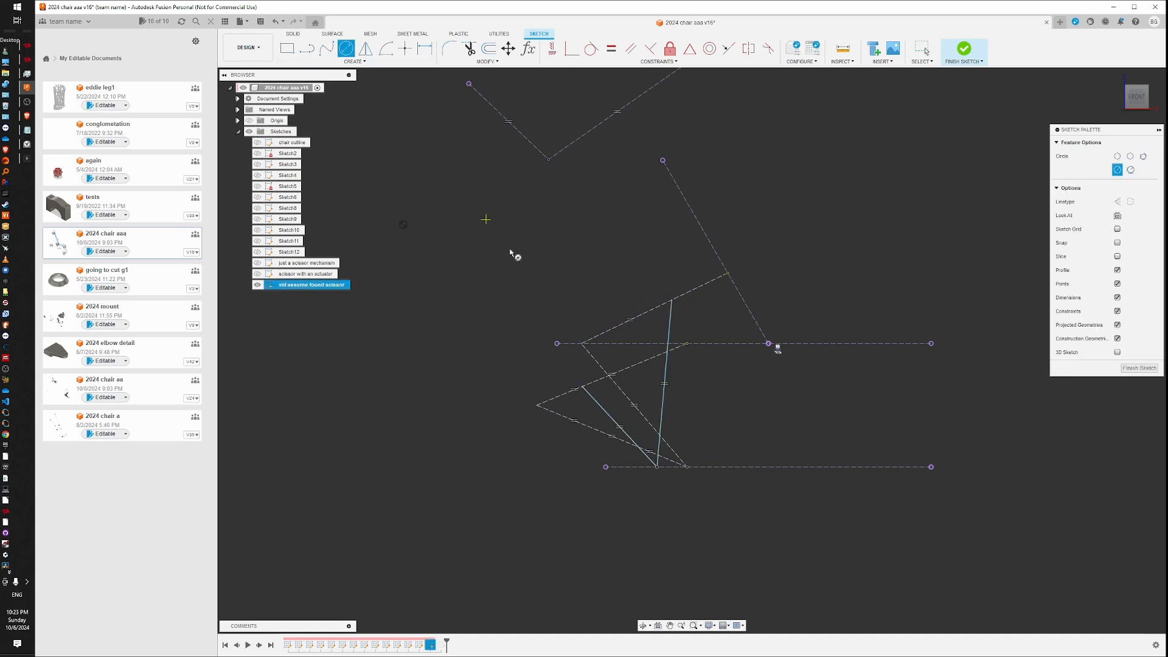
pyautogui.click(537, 405)
pyautogui.click(588, 396)
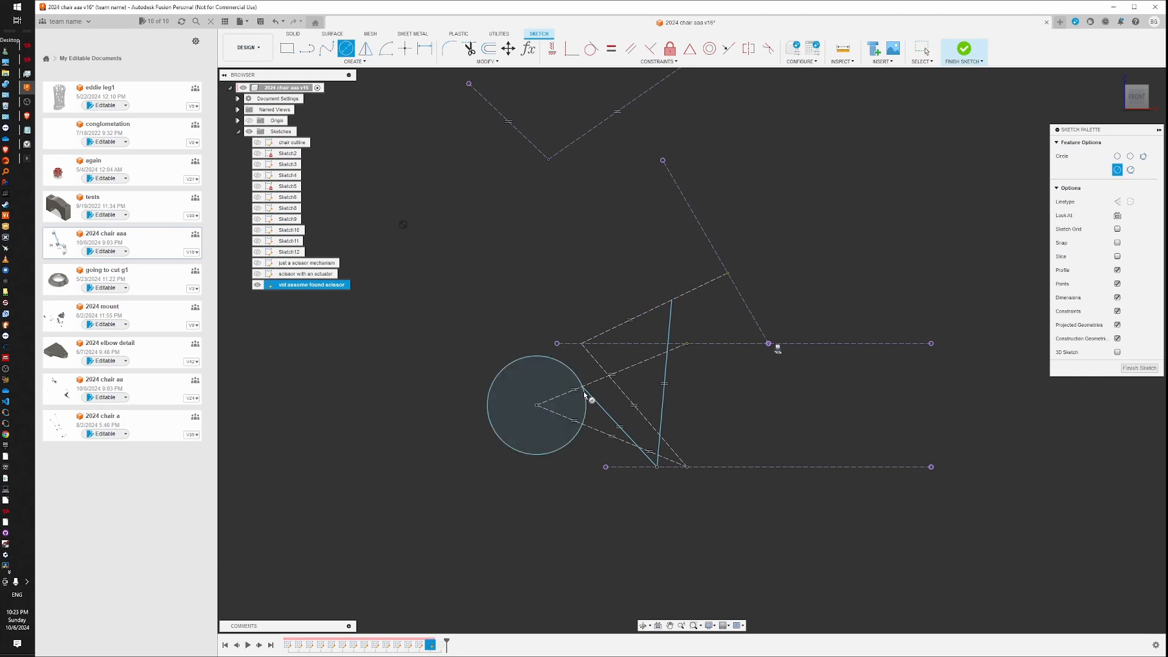
pyautogui.press('Escape')
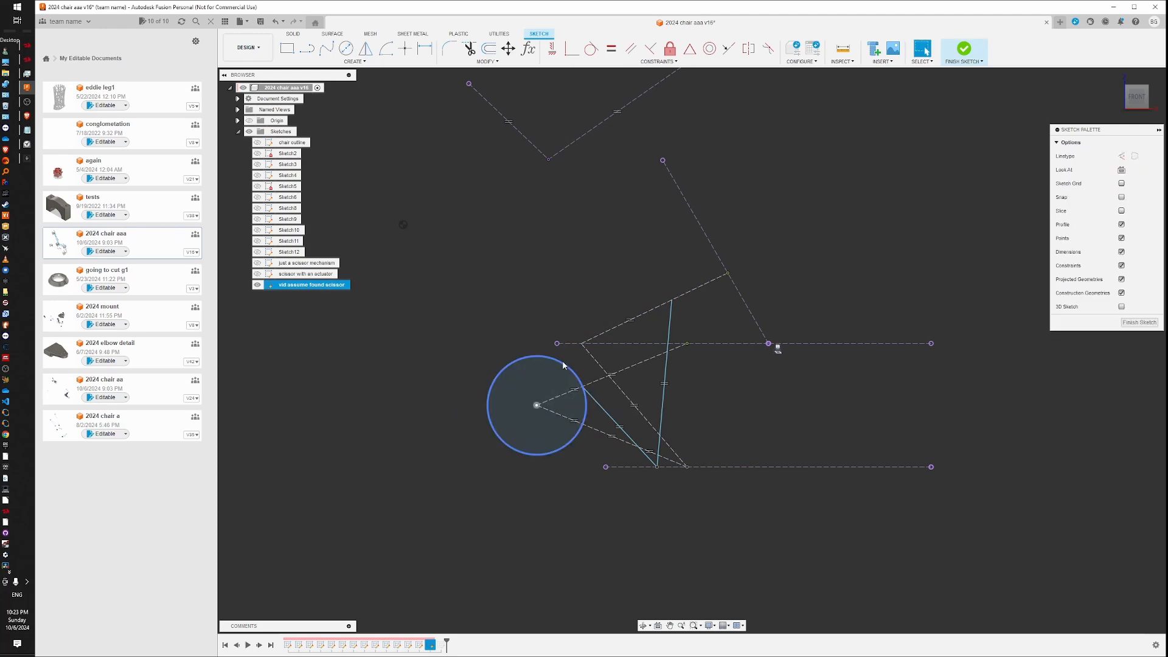
# Examine the middle joints, upper scissor links and actuator line of the two positions in relation to the circle
pyautogui.click(537, 406)
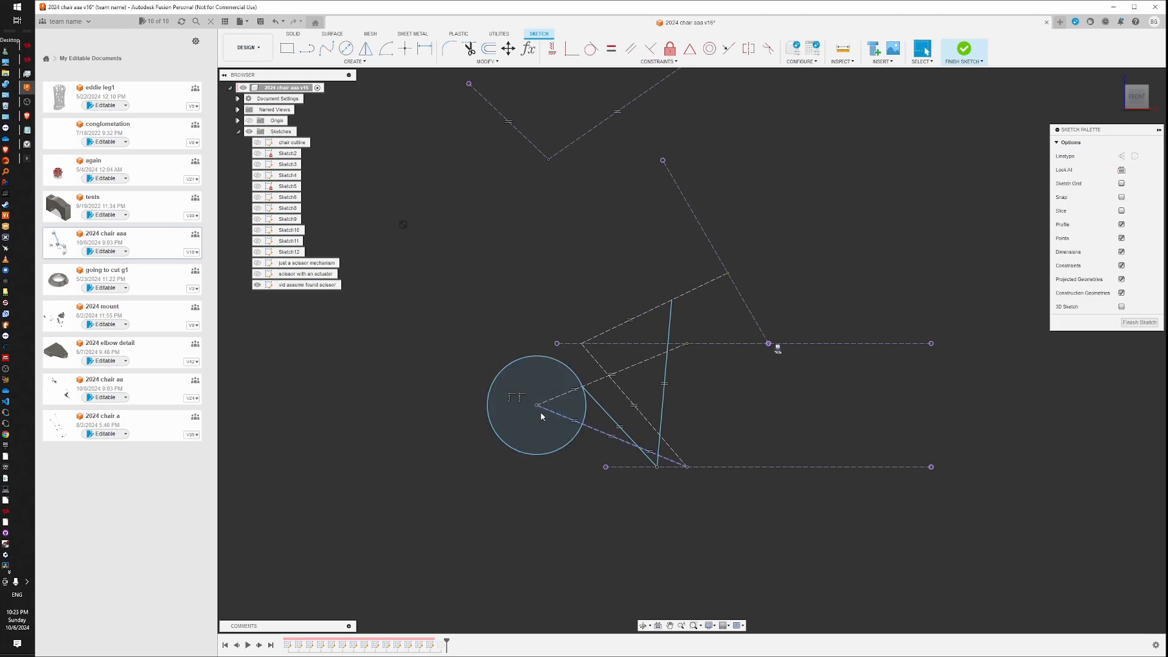
pyautogui.click(582, 343)
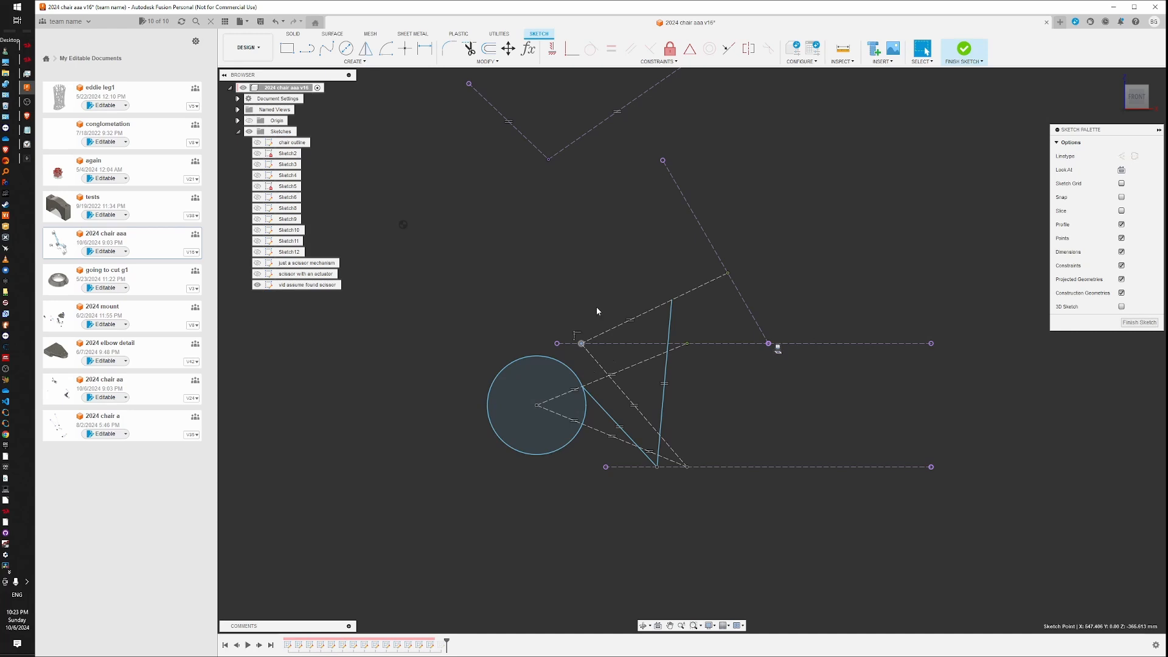
pyautogui.click(619, 371)
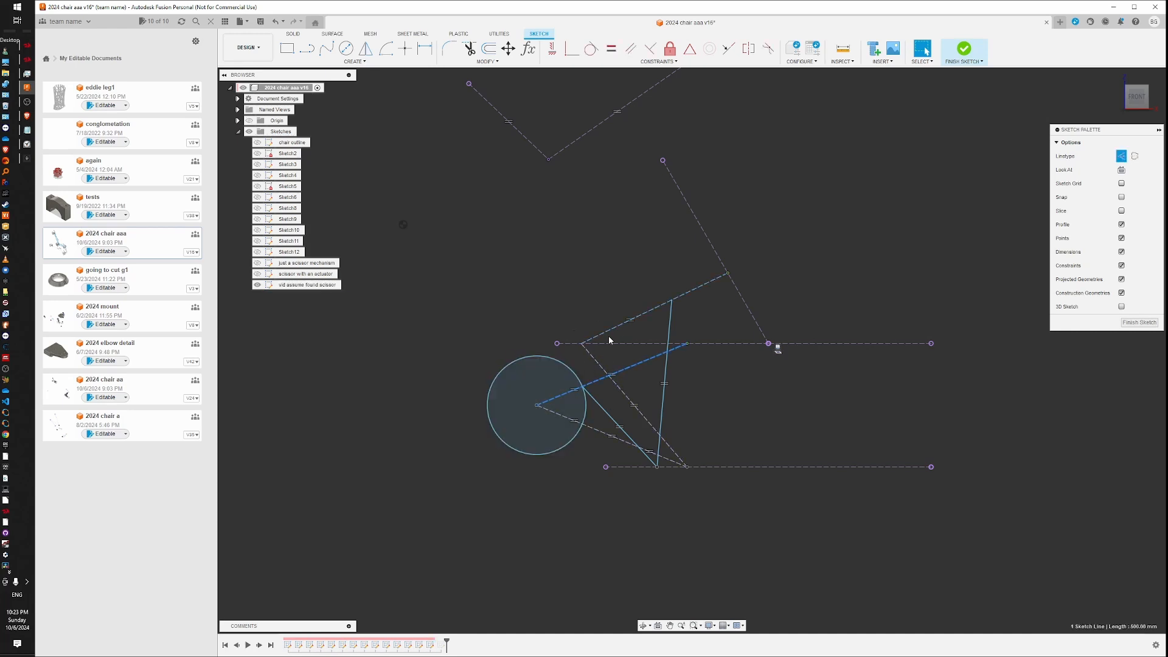
pyautogui.click(670, 332)
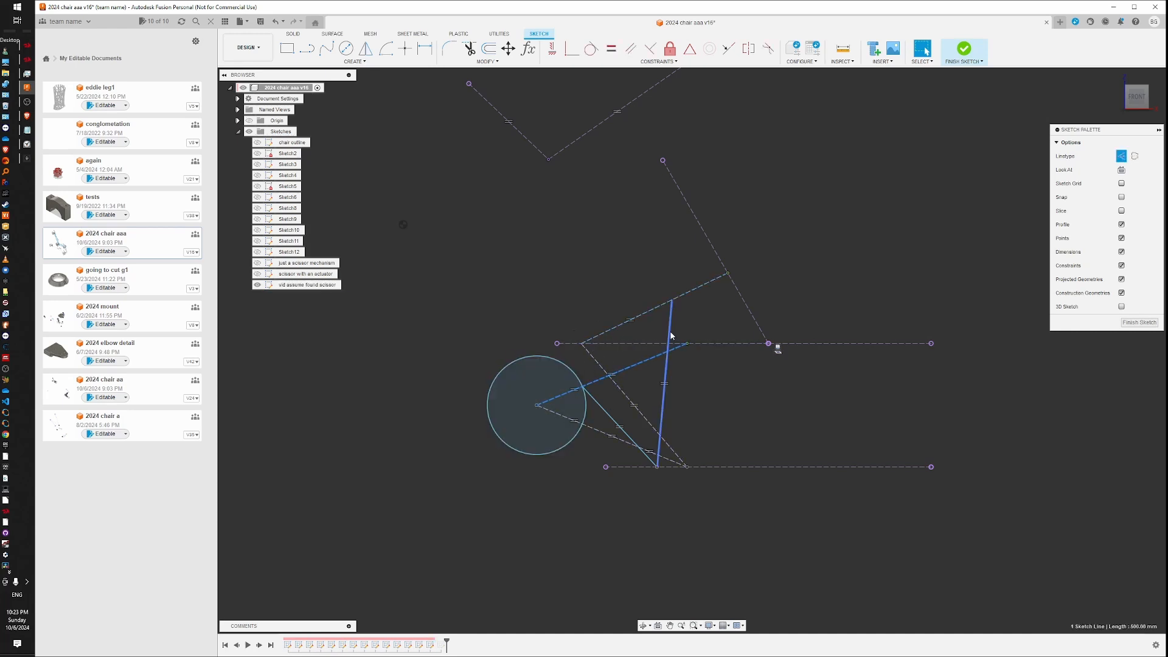
pyautogui.click(582, 343)
pyautogui.click(599, 406)
pyautogui.click(537, 405)
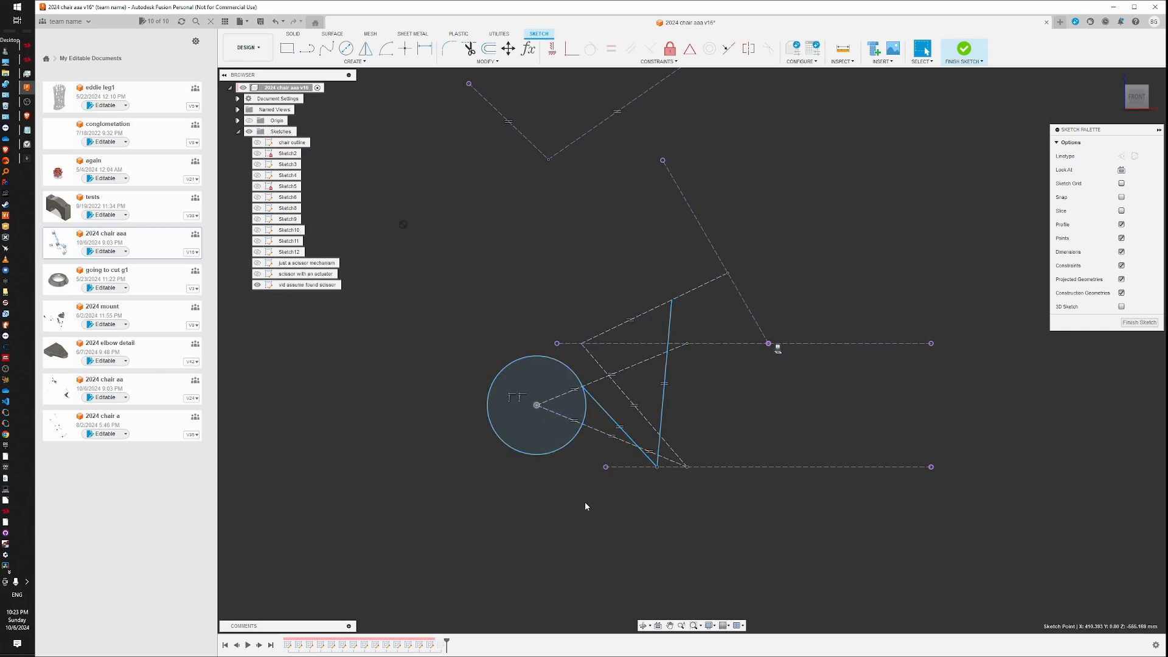
pyautogui.click(586, 506)
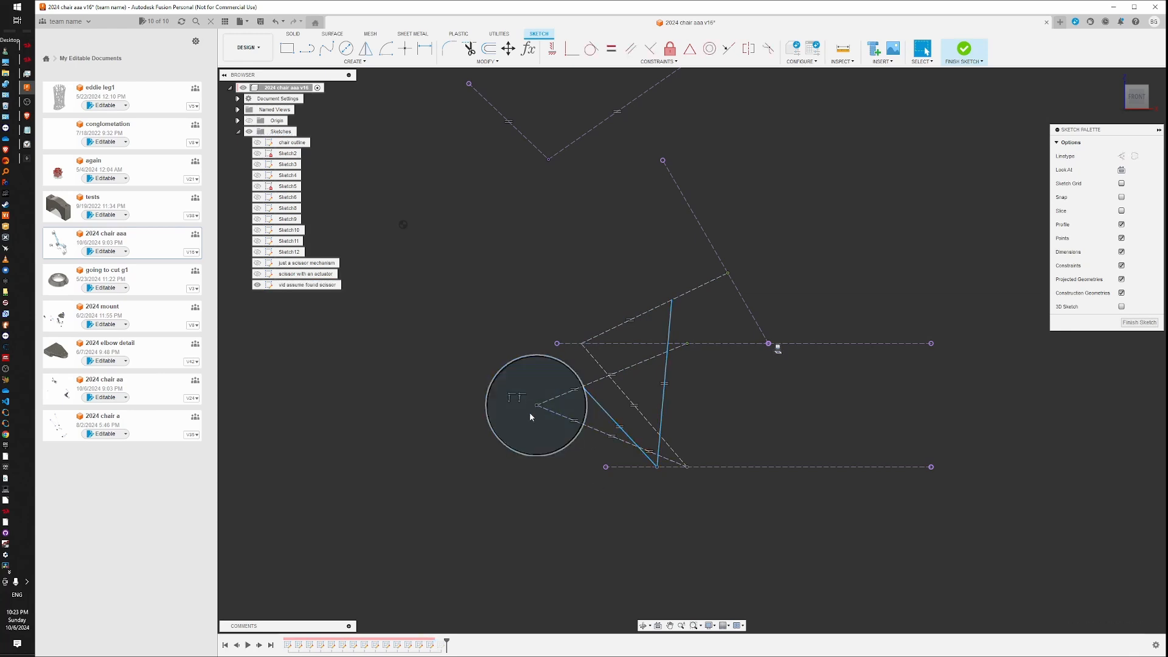
# Draw a second circle centred on the raised scissor's middle joint and convert both circles to construction geometry
pyautogui.click(346, 48)
pyautogui.click(582, 343)
pyautogui.click(639, 326)
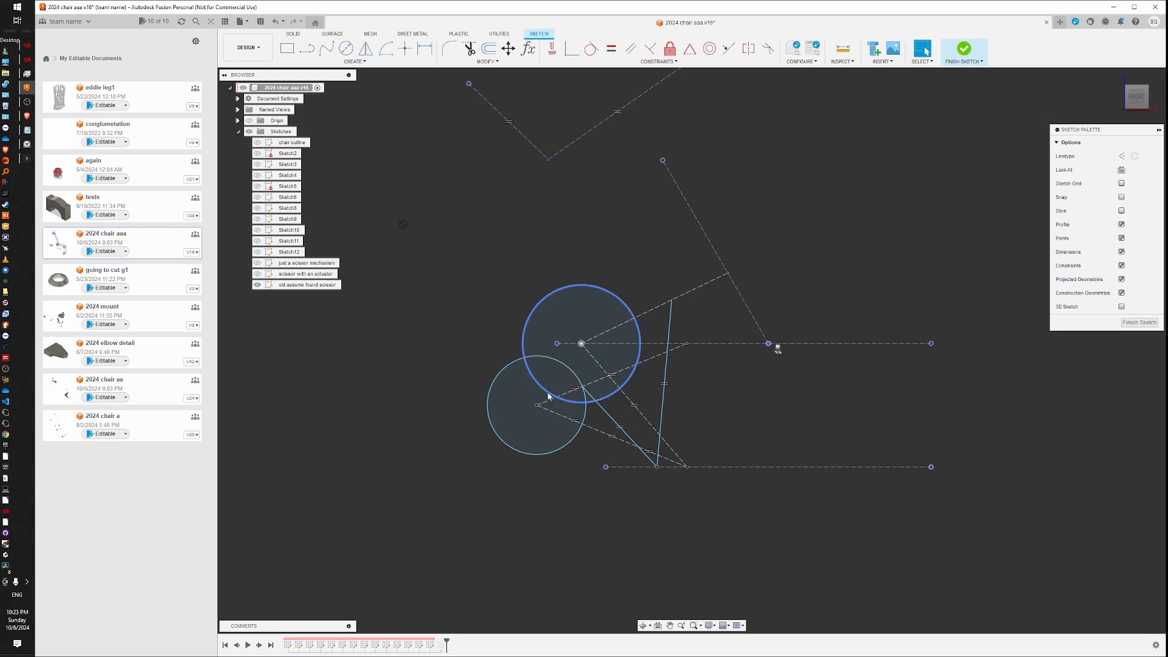
pyautogui.moveTo(557, 395); pyautogui.dragTo(534, 394)
pyautogui.press('x')
pyautogui.click(478, 310)
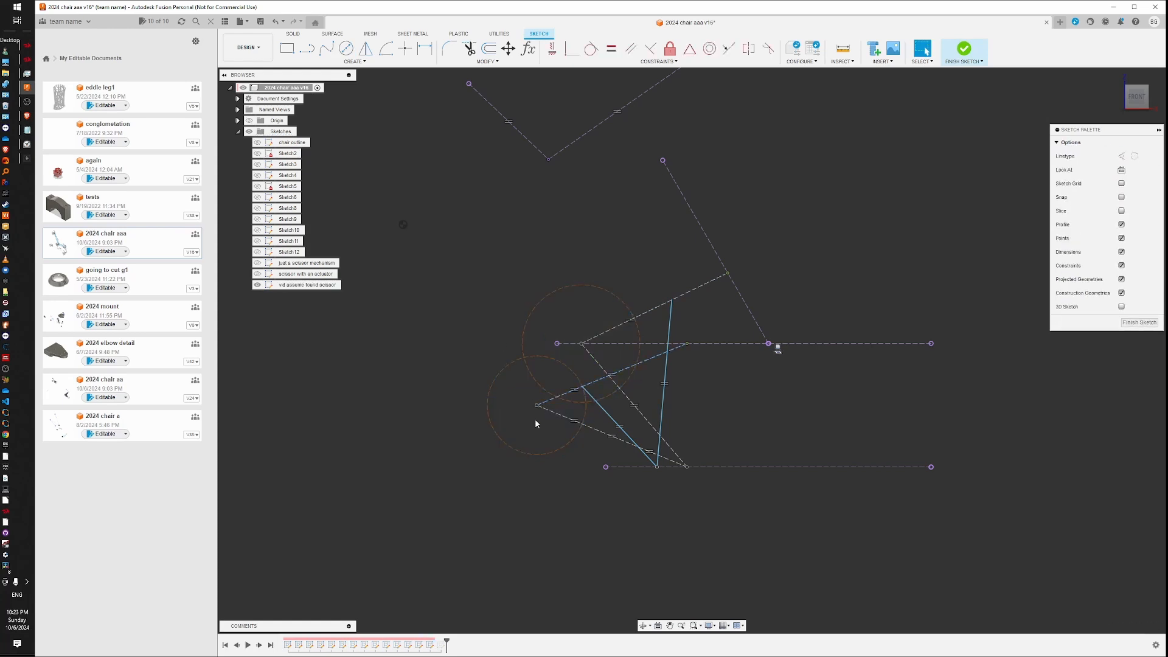
# Constrain the two construction circles to equal size and shrink them together
pyautogui.click(524, 358)
pyautogui.keyDown('shift'); pyautogui.click(518, 359); pyautogui.keyUp('shift')
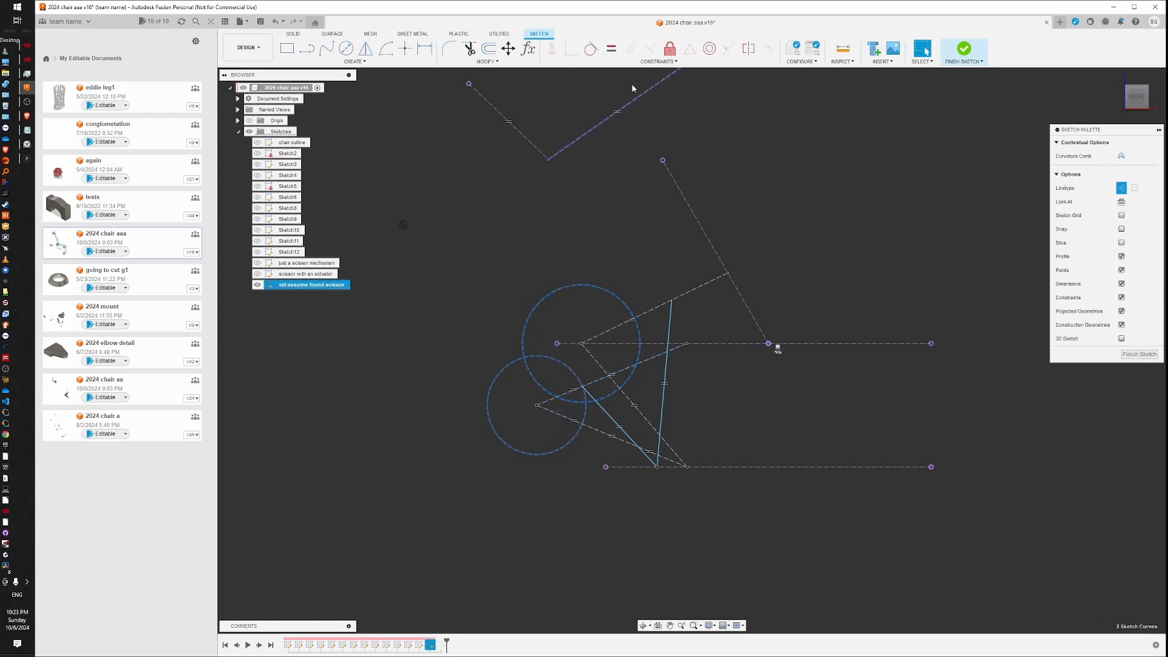
pyautogui.click(611, 52)
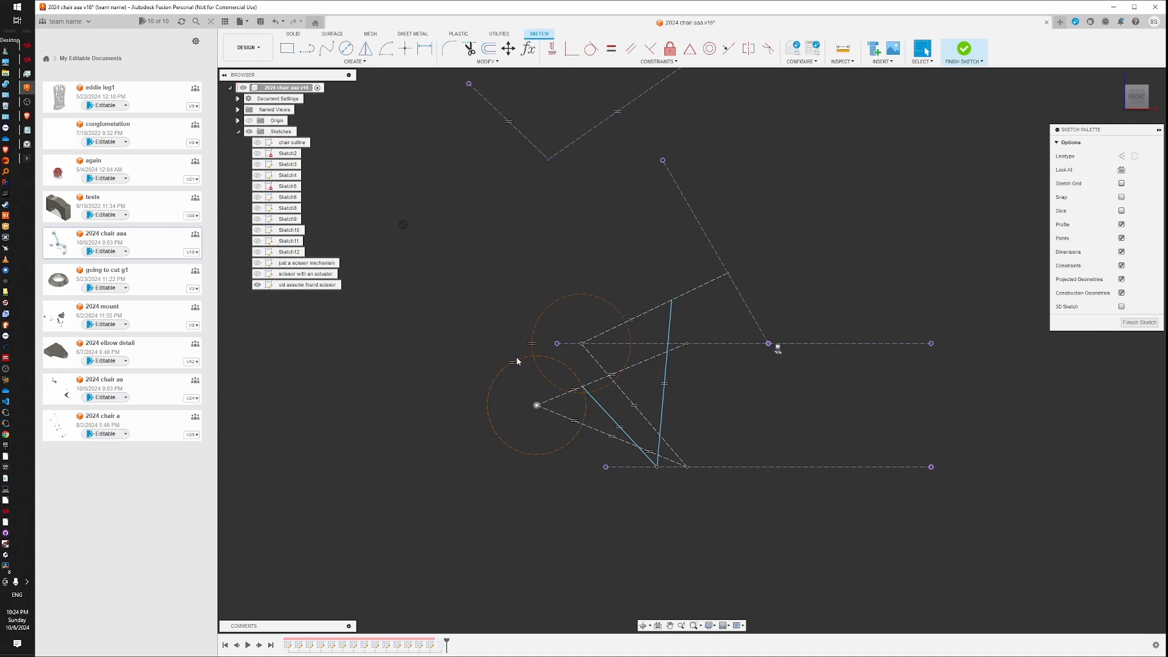
pyautogui.moveTo(474, 283); pyautogui.dragTo(484, 310)
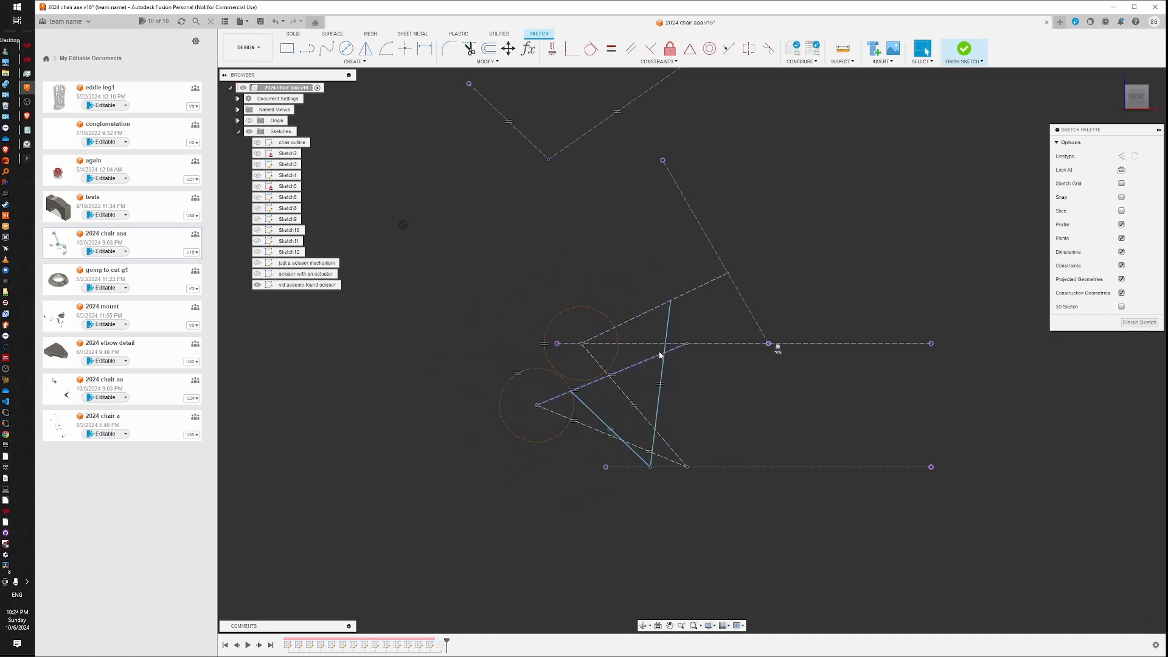
# Try making the raised actuator's upper attachment point coincident with the circle around the raised middle joint
pyautogui.click(671, 300)
pyautogui.click(607, 315)
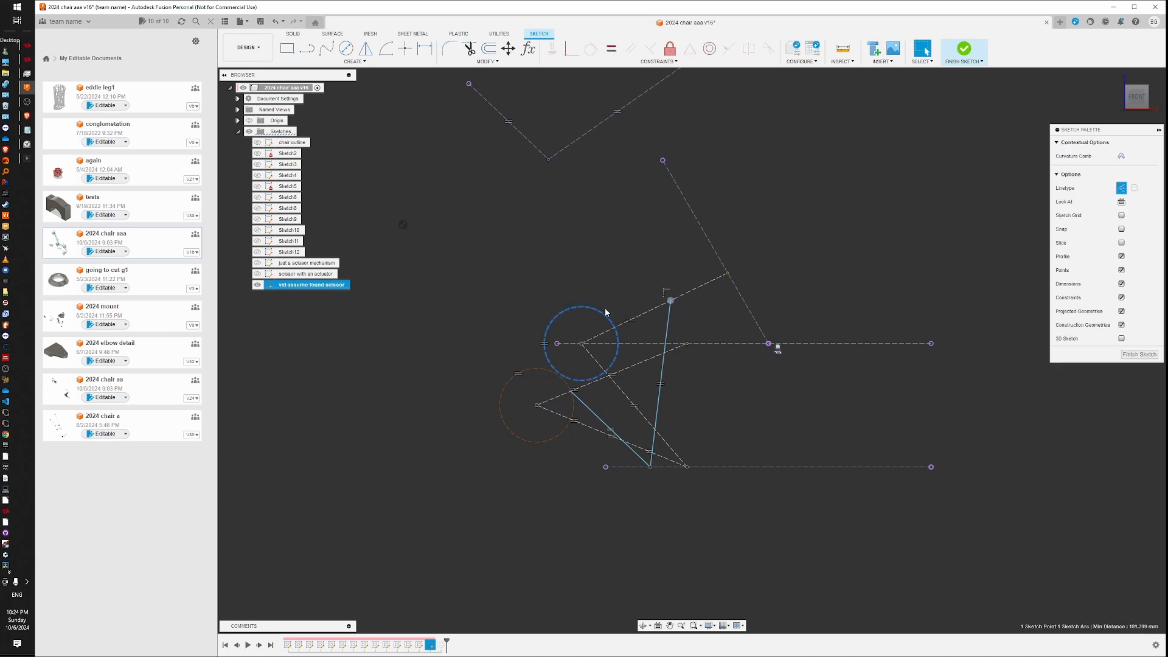
pyautogui.click(572, 49)
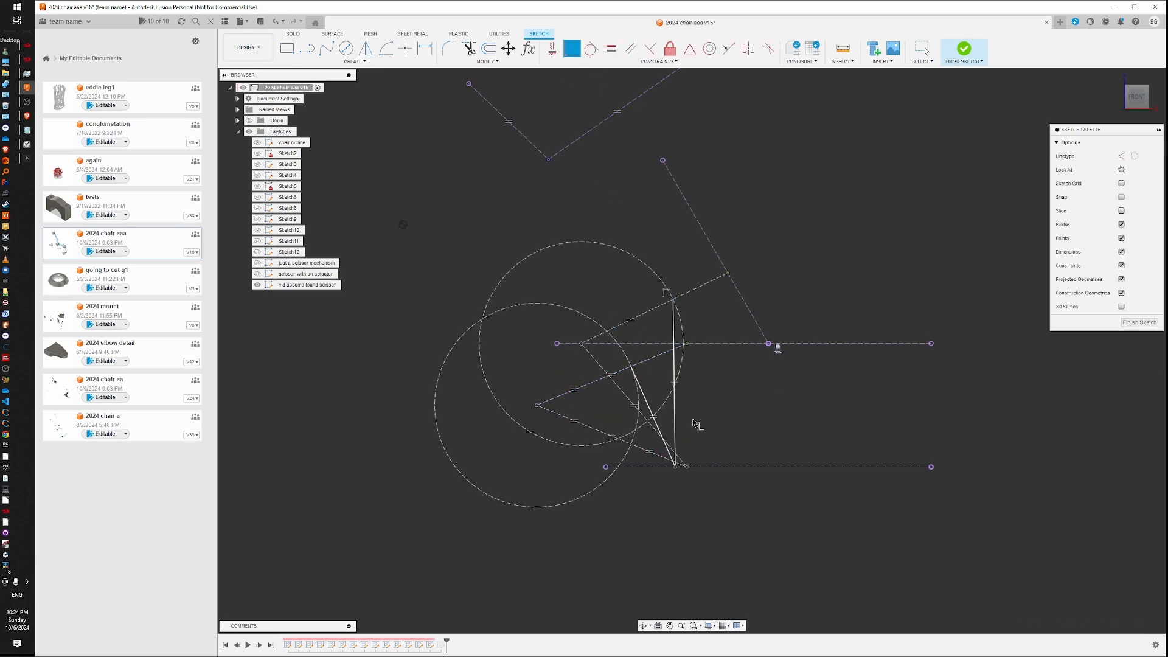
pyautogui.press('Escape')
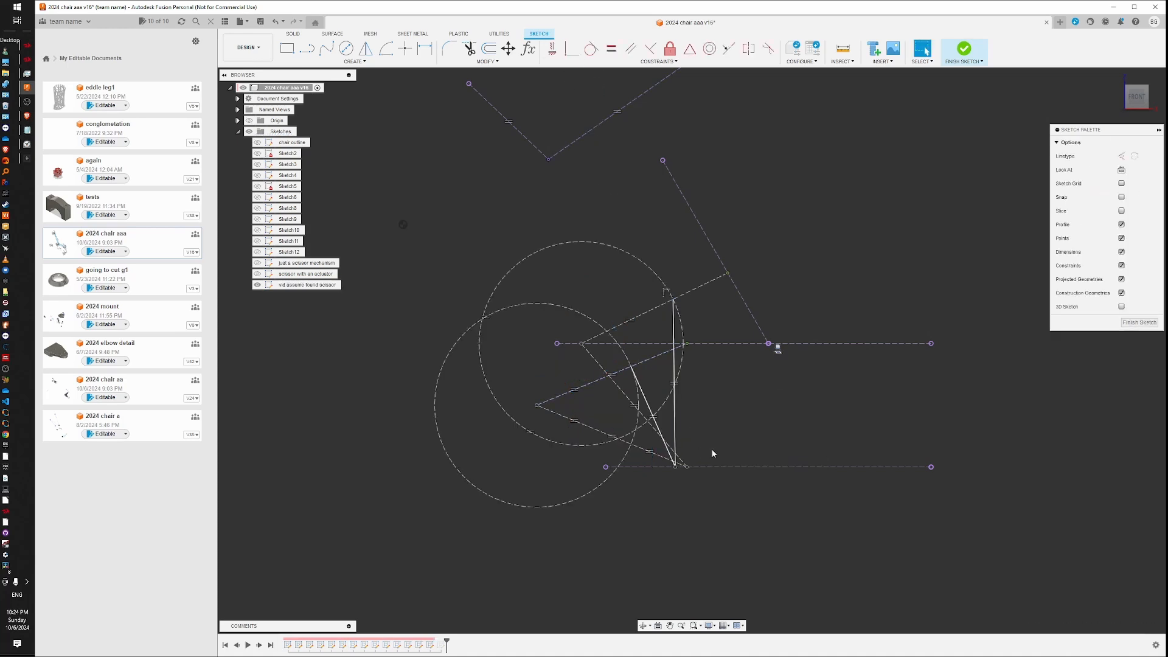
pyautogui.hotkey('ctrl', 'z')
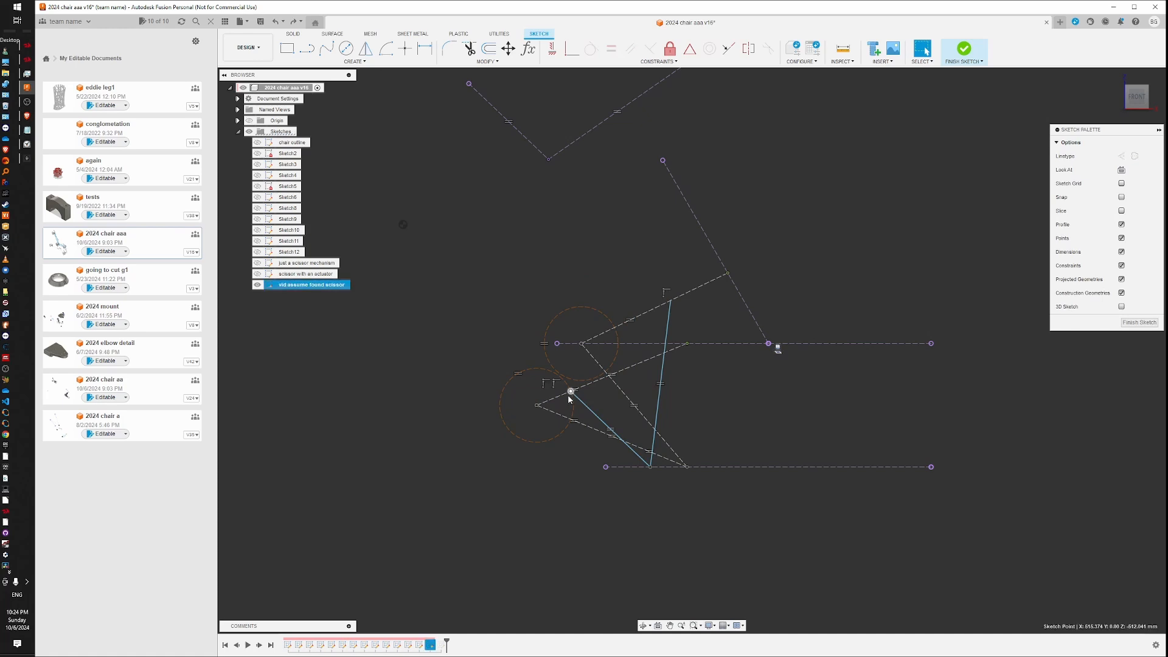
# Apply a coincident constraint between the raised actuator's upper end and the raised scissor's circle
pyautogui.click(537, 406)
pyautogui.press('Escape')
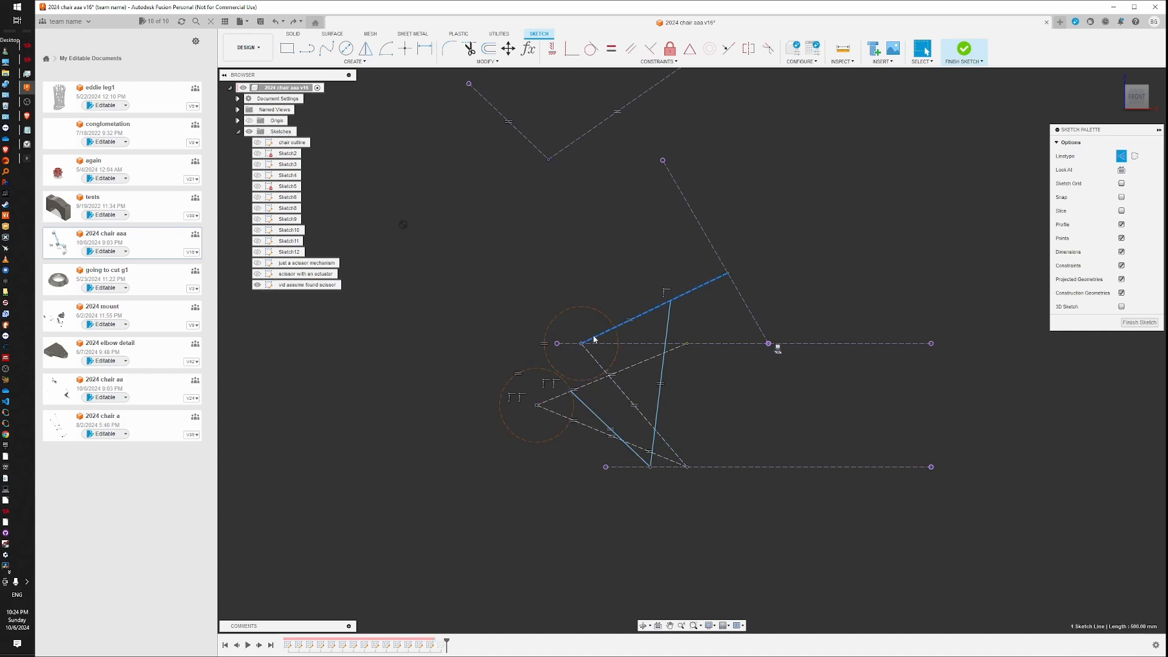
pyautogui.click(670, 301)
pyautogui.click(613, 324)
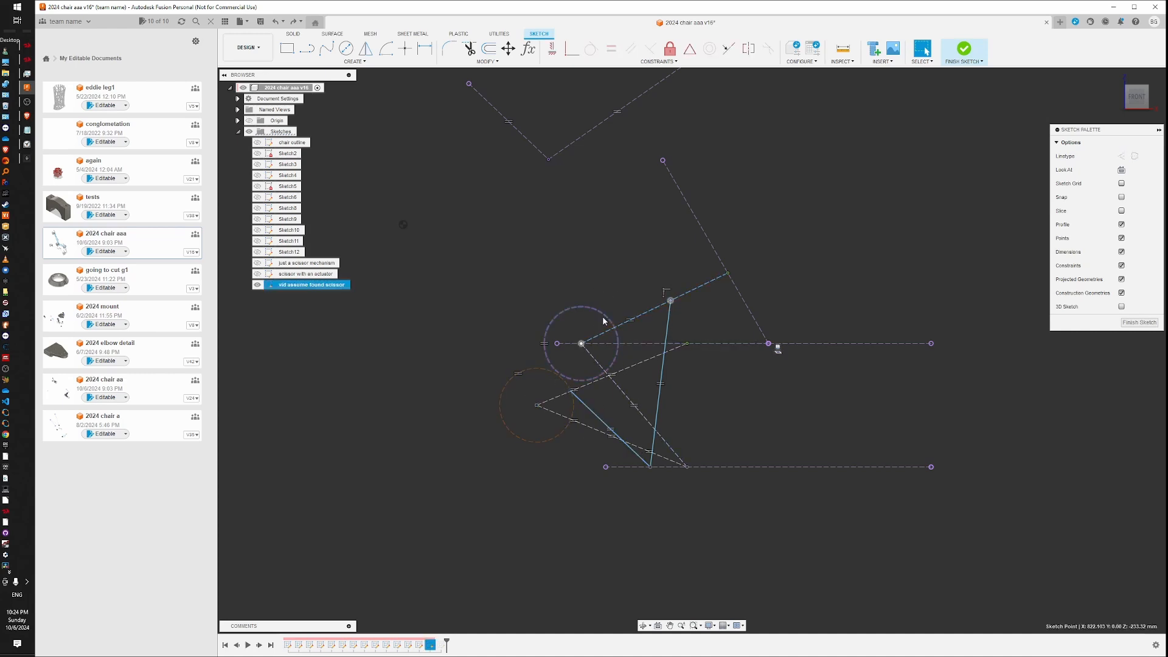
pyautogui.click(569, 50)
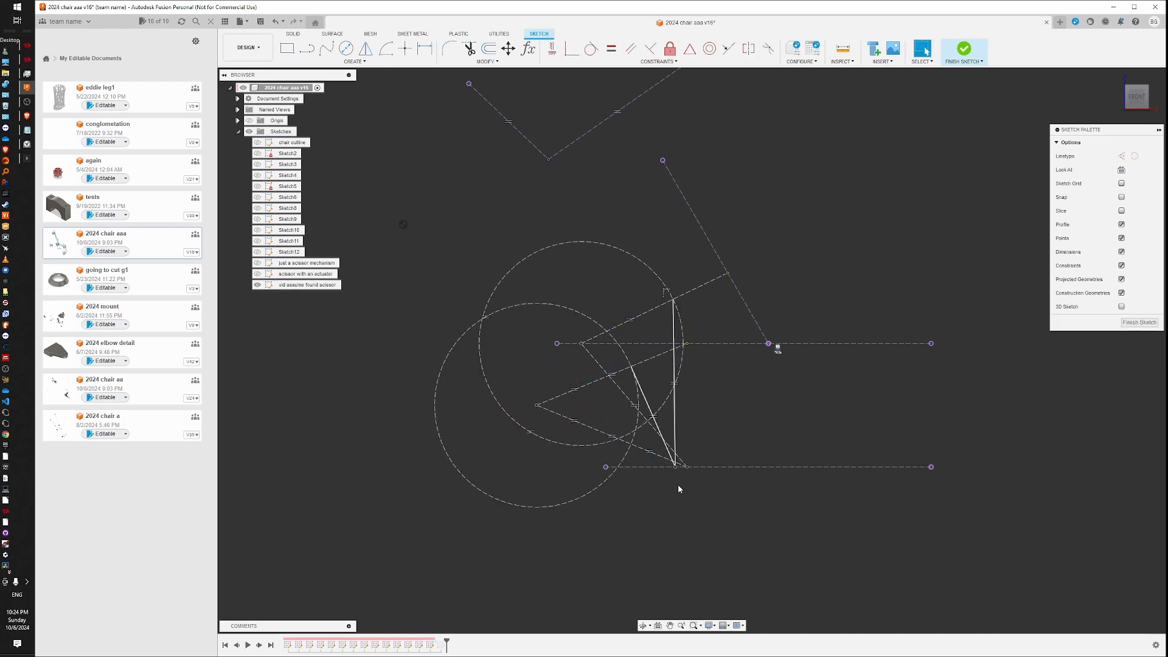
# Add a driven dimension from the actuator's base attachment point to the far hinge end of the base line
pyautogui.press('d')
pyautogui.click(675, 466)
pyautogui.click(931, 467)
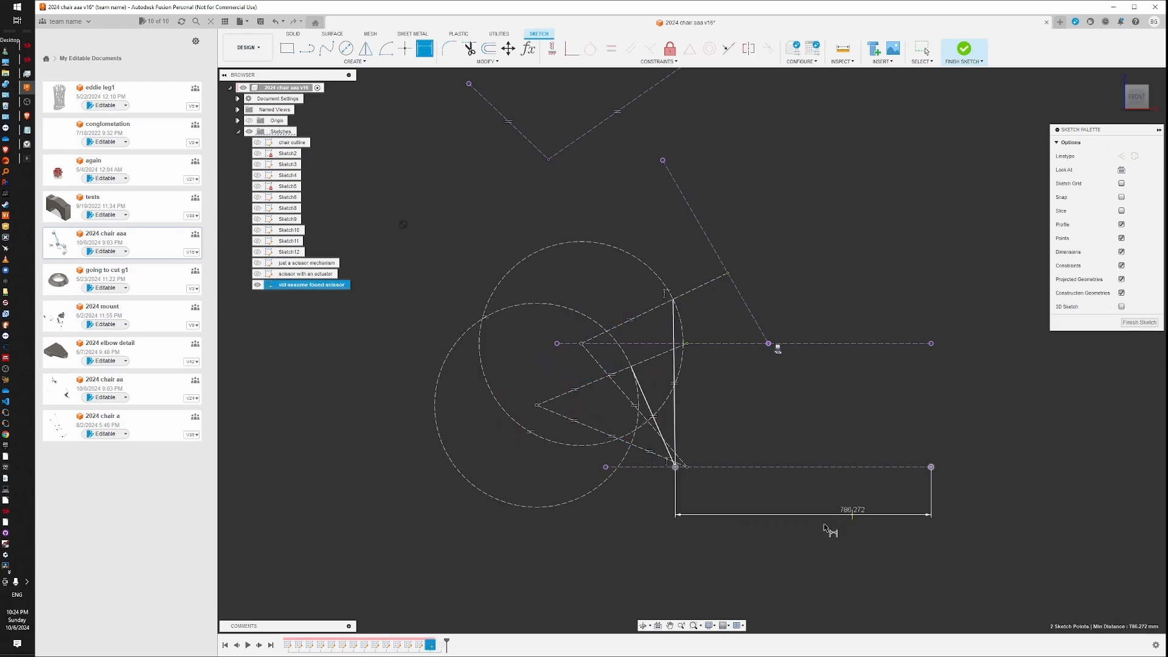
pyautogui.click(777, 514)
pyautogui.press('Return')
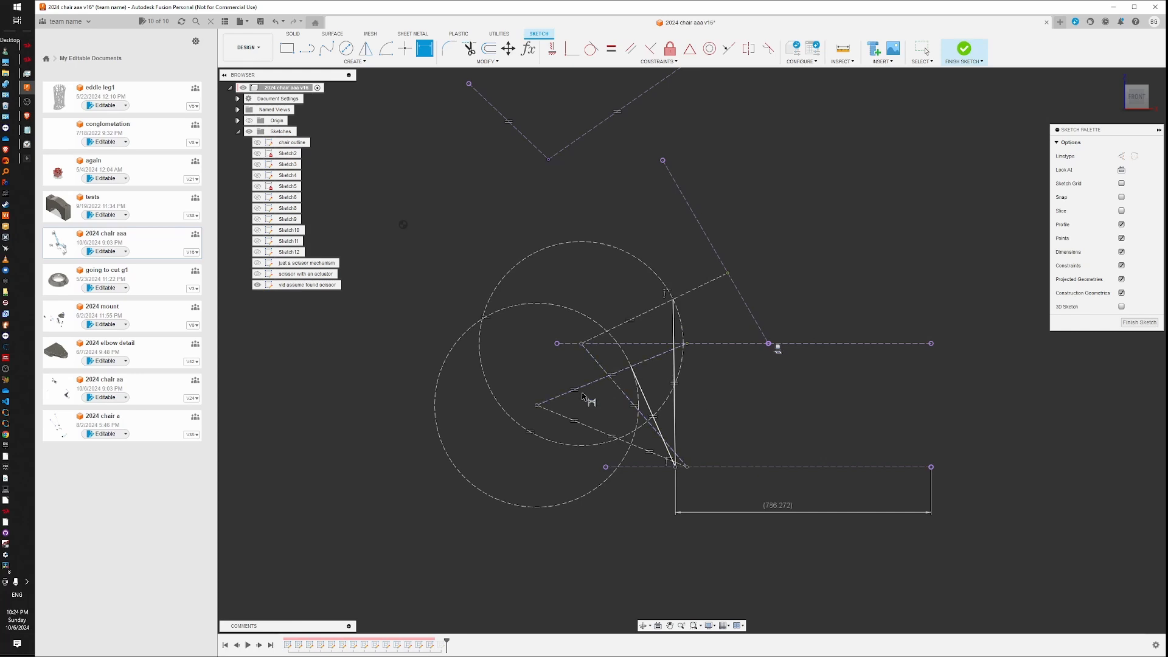
# Add a driven dimension from the lowered scissor's middle joint to its actuator attachment point
pyautogui.click(537, 405)
pyautogui.click(631, 367)
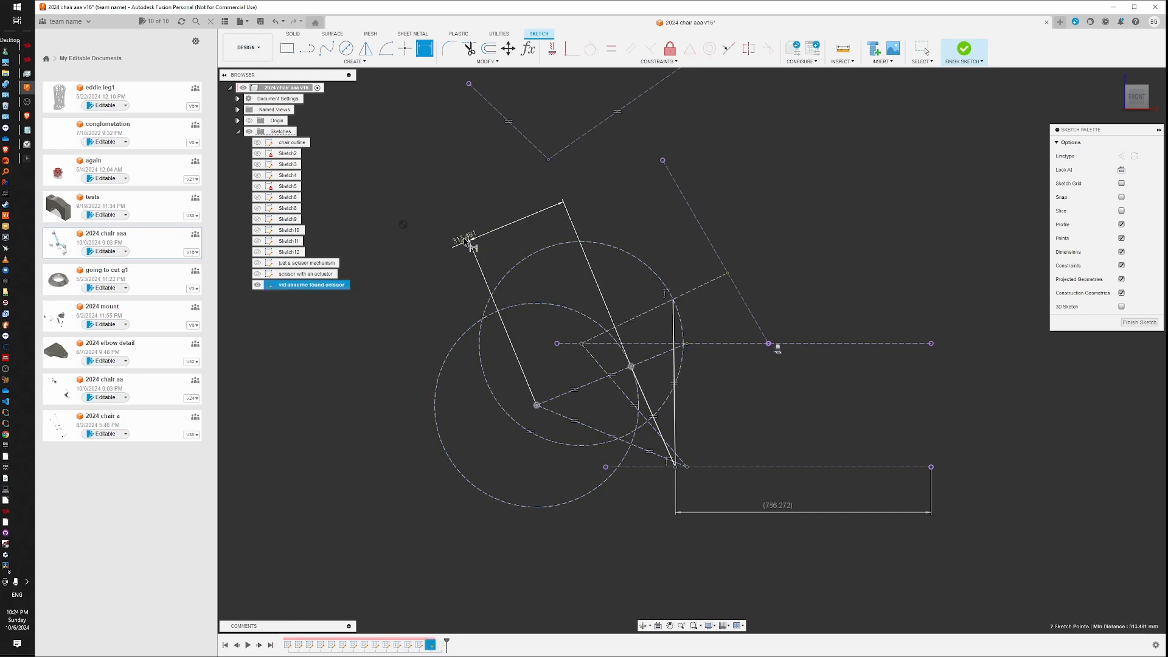
pyautogui.click(543, 374)
pyautogui.press('Return')
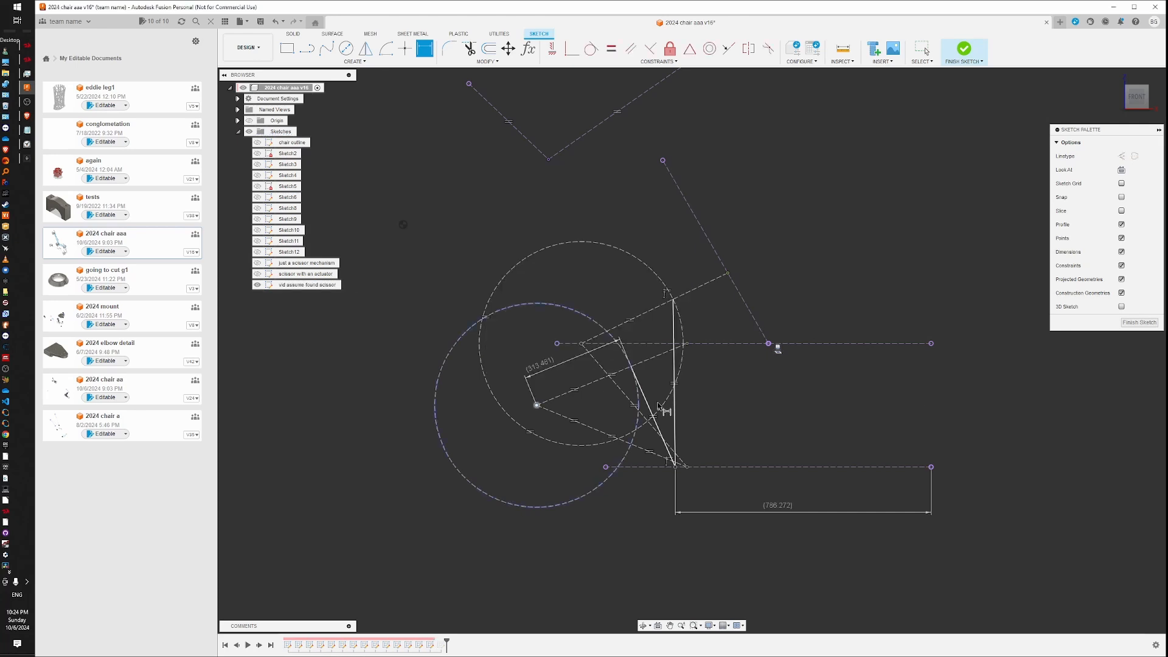
pyautogui.press('Escape')
# Check the lowered actuator line's length and reposition the two driven dimensions closer to the geometry
pyautogui.click(650, 405)
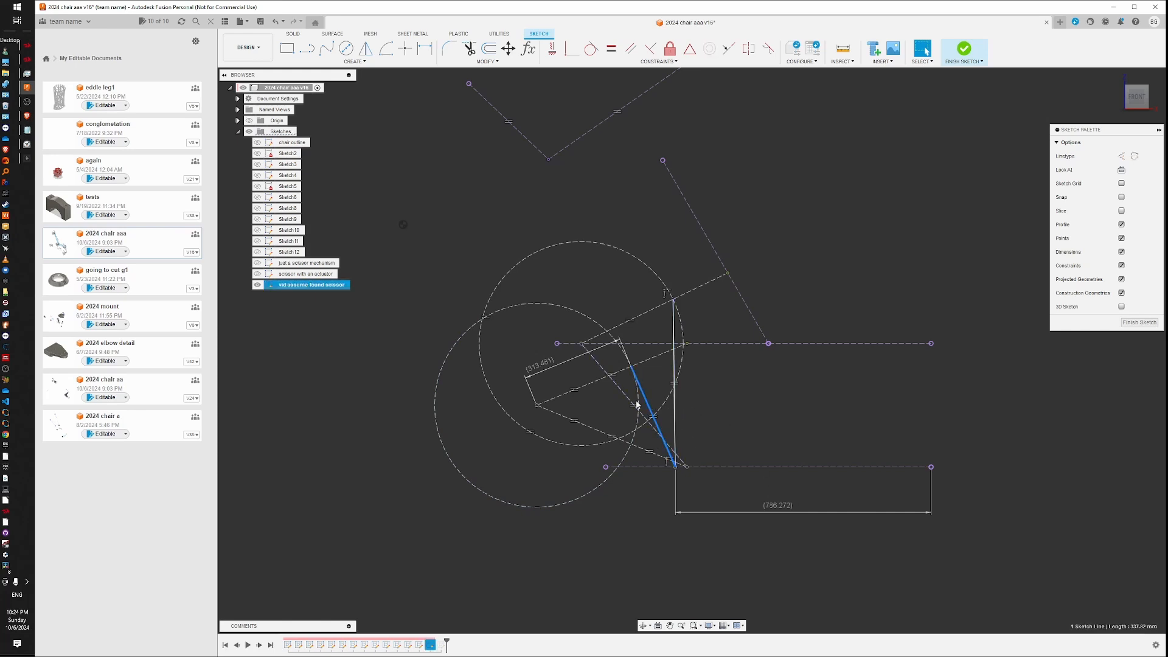
pyautogui.moveTo(539, 367); pyautogui.dragTo(565, 368)
pyautogui.moveTo(778, 510); pyautogui.dragTo(776, 505)
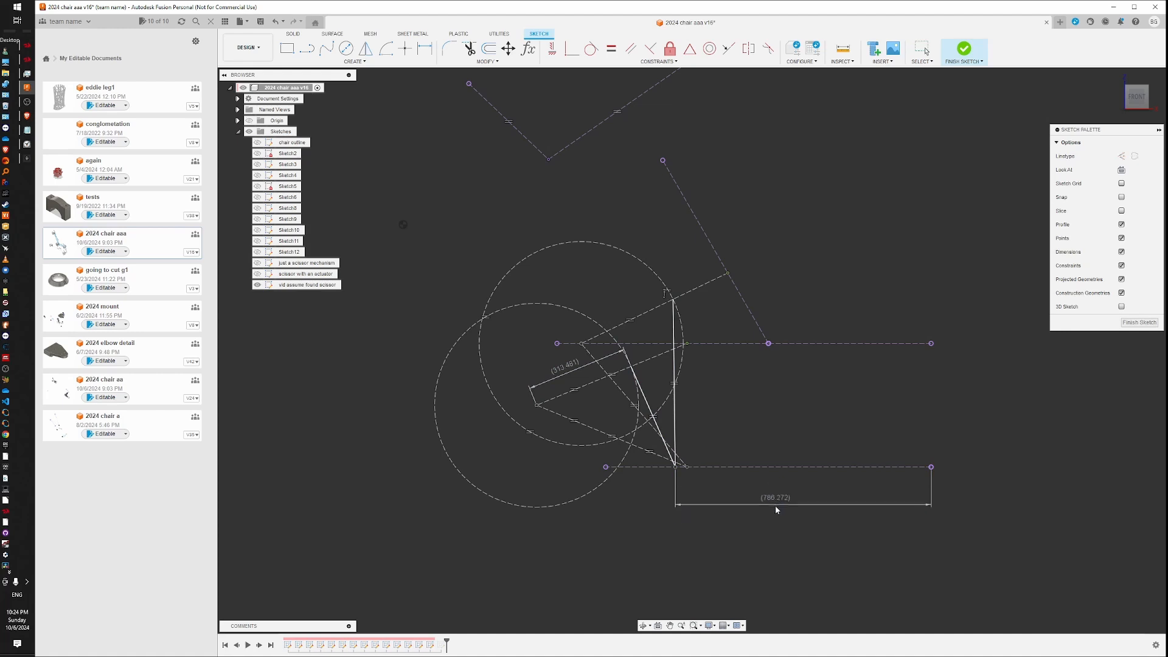
# Finish the sketch and hide the "vid assume found scissor" sketch
pyautogui.click(964, 48)
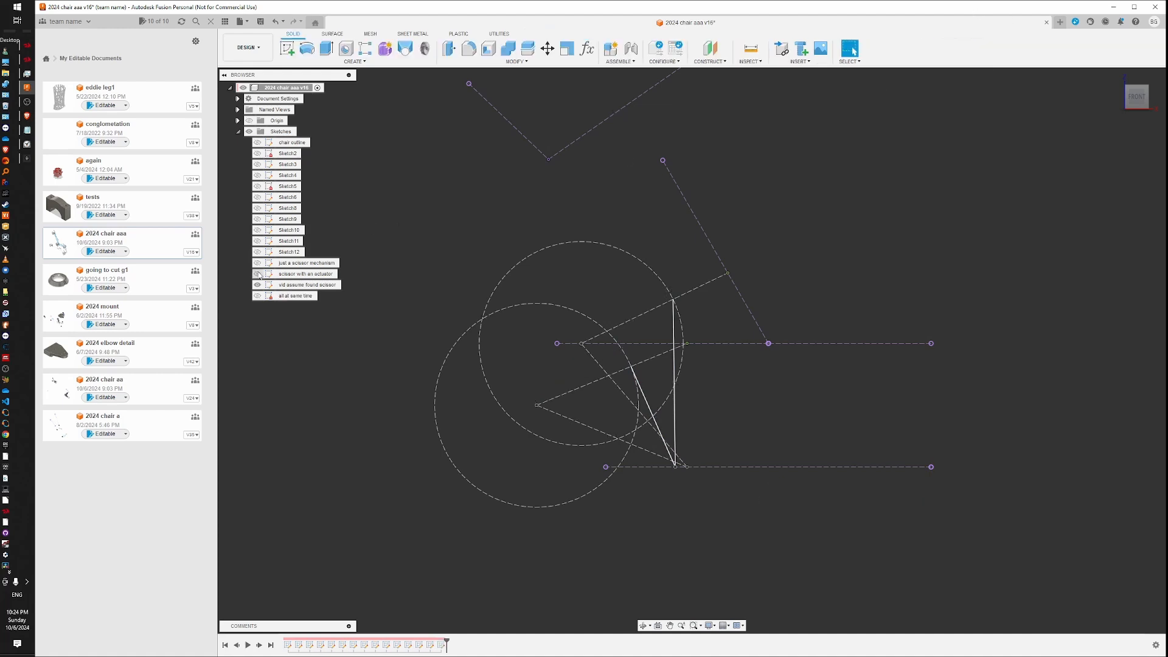
pyautogui.click(256, 263)
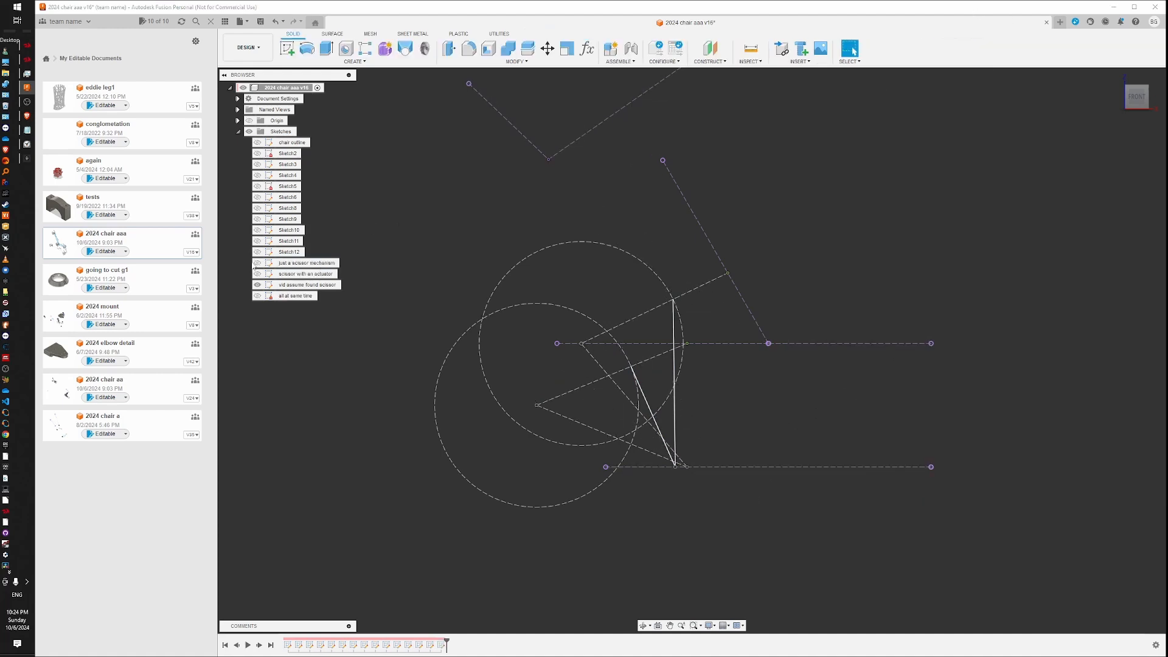
pyautogui.click(257, 285)
pyautogui.click(257, 263)
pyautogui.doubleClick(272, 265)
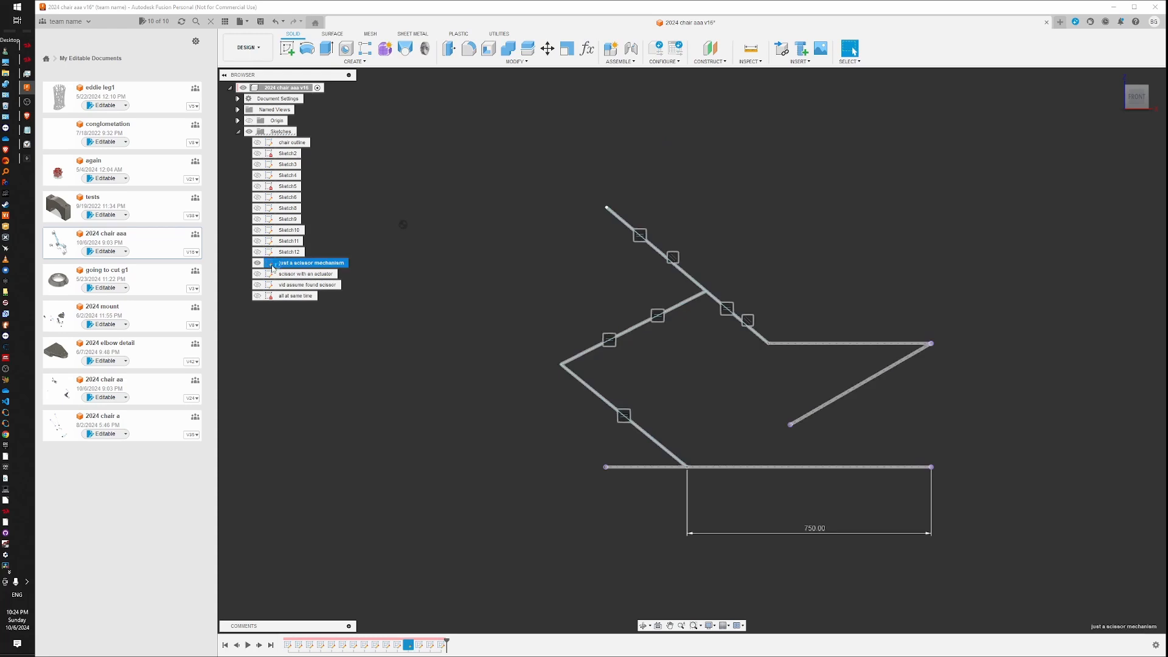
pyautogui.click(965, 48)
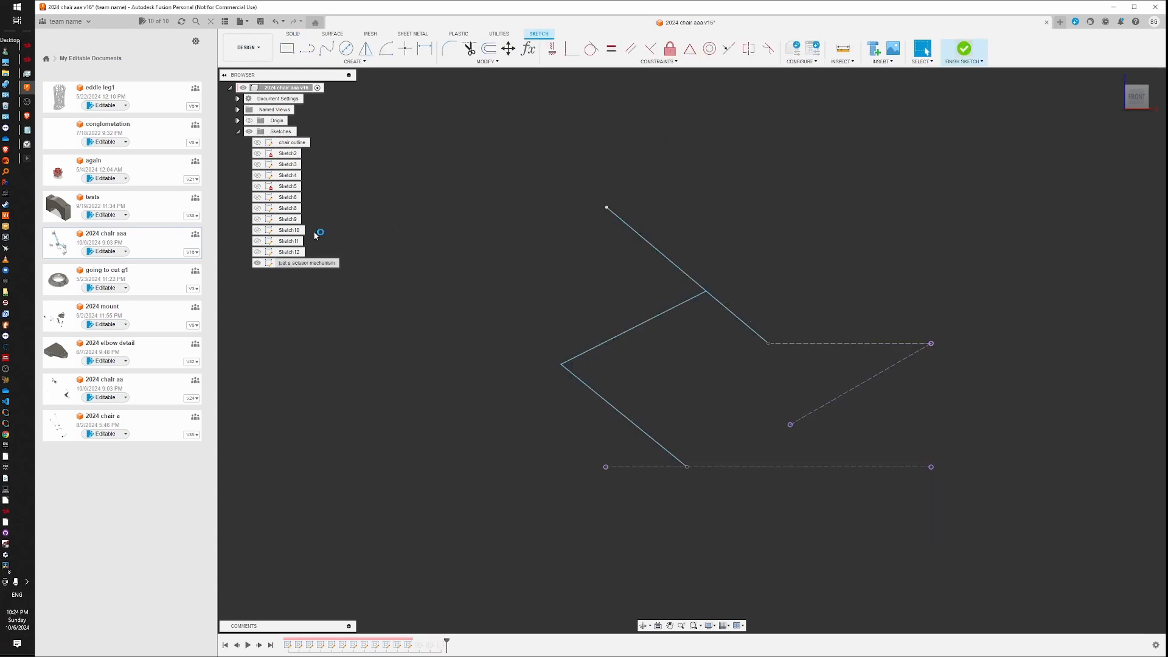
pyautogui.click(256, 263)
# Open the "scissor with an actuator" sketch and set the actuator base point's distance along the base to 786 mm
pyautogui.click(258, 274)
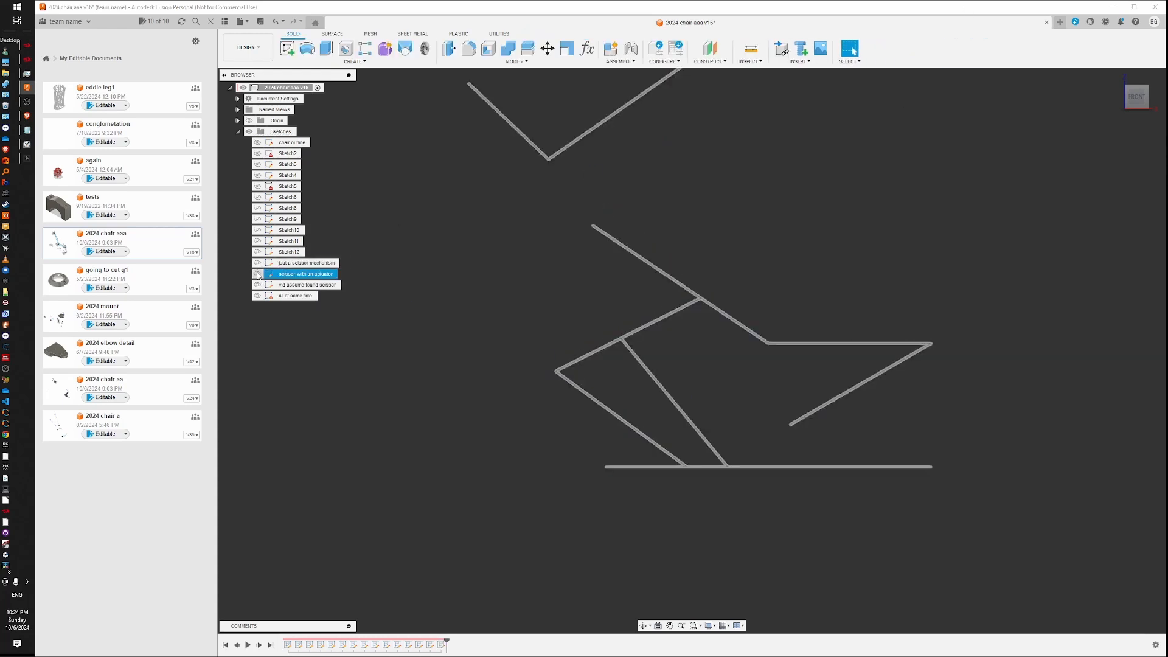
pyautogui.doubleClick(292, 274)
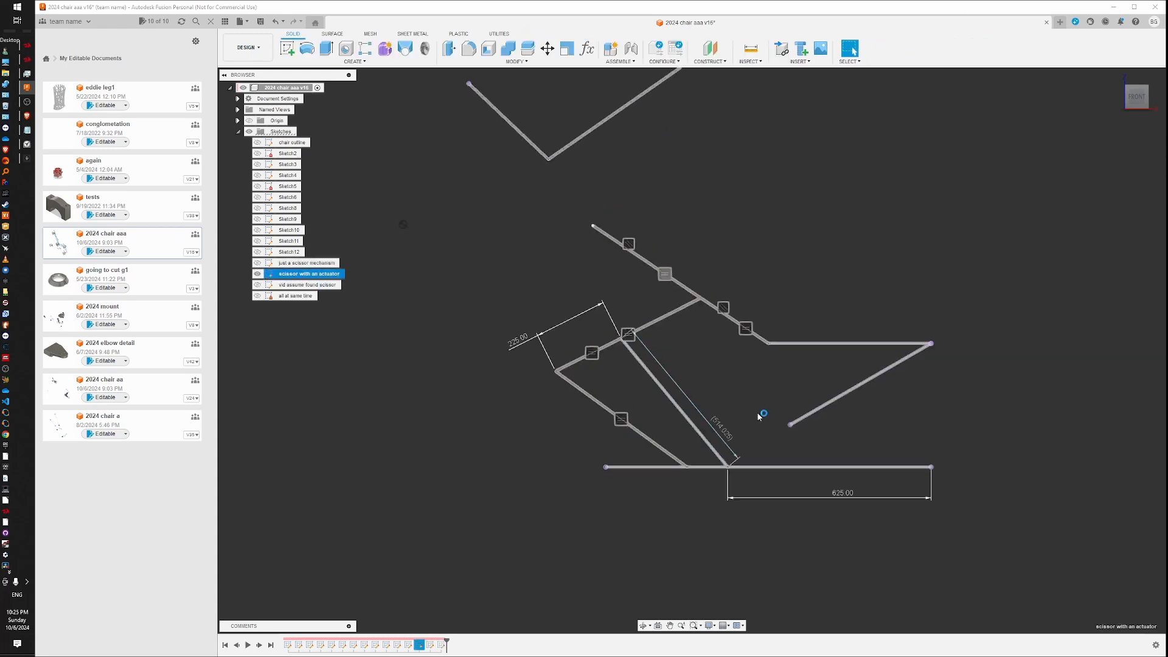
pyautogui.doubleClick(836, 491)
pyautogui.write('786')
pyautogui.press('Return')
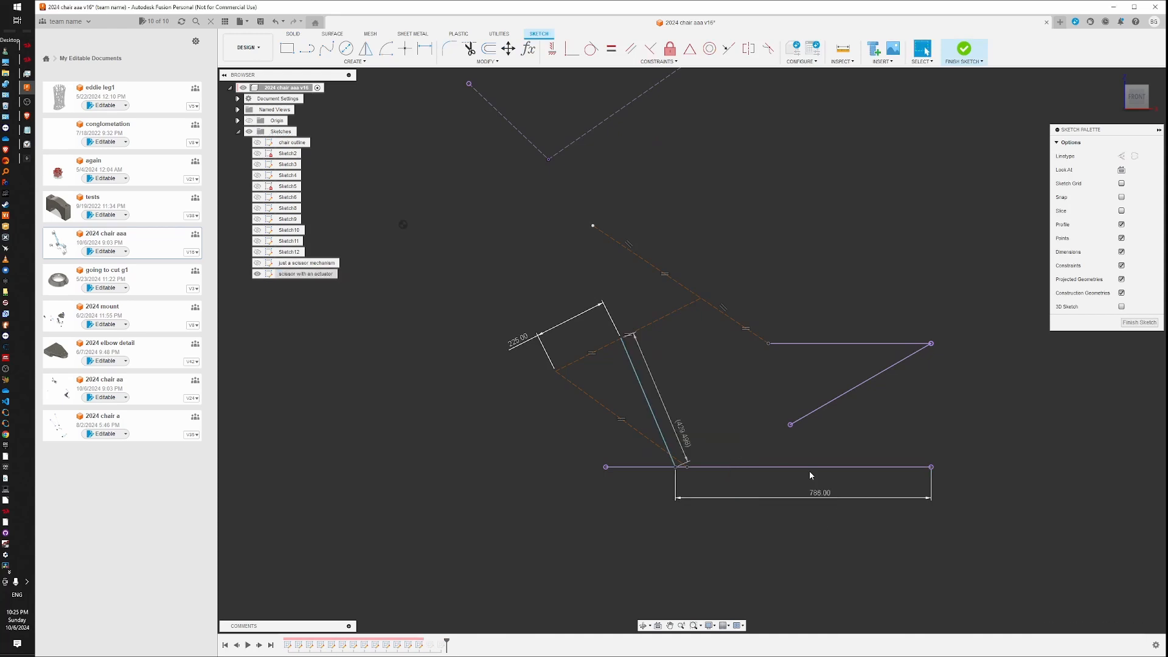
# Set the distance from the scissor's middle joint to the actuator attachment point to 313 mm
pyautogui.doubleClick(518, 340)
pyautogui.write('313')
pyautogui.press('Return')
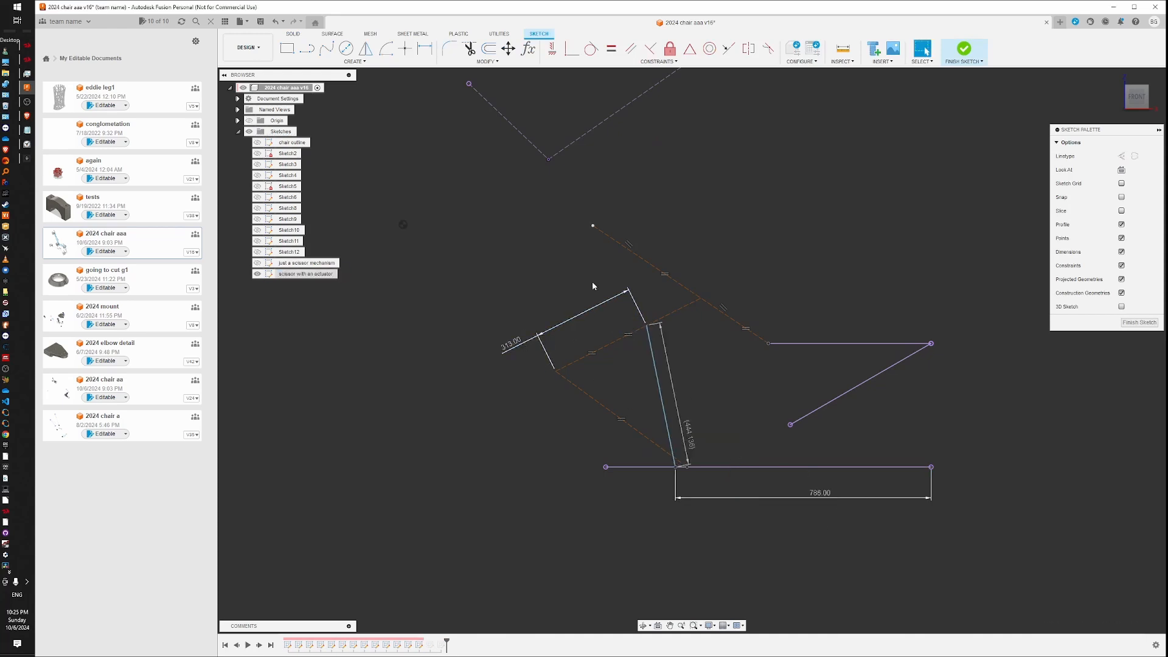
# Lower the backrest to its nearly flat position and check the actuator's length dimension
pyautogui.moveTo(594, 229)
pyautogui.mouseDown()
pyautogui.moveTo(555, 253)
pyautogui.moveTo(521, 326)
pyautogui.moveTo(540, 335)
pyautogui.mouseUp()
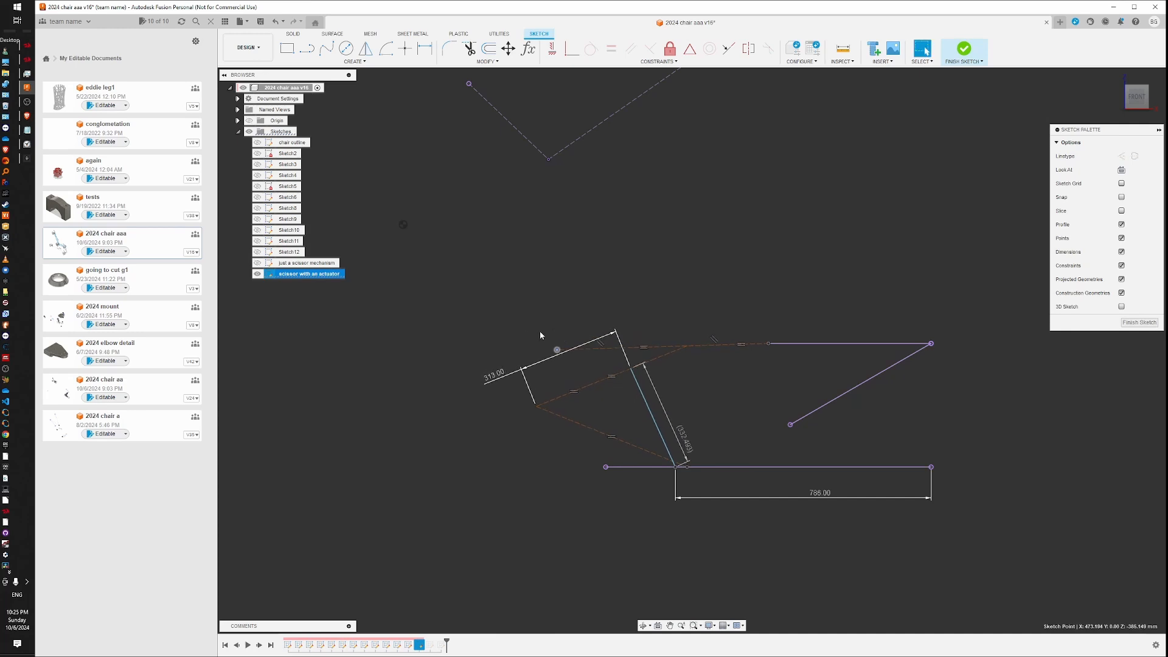
pyautogui.click(501, 116)
pyautogui.click(681, 418)
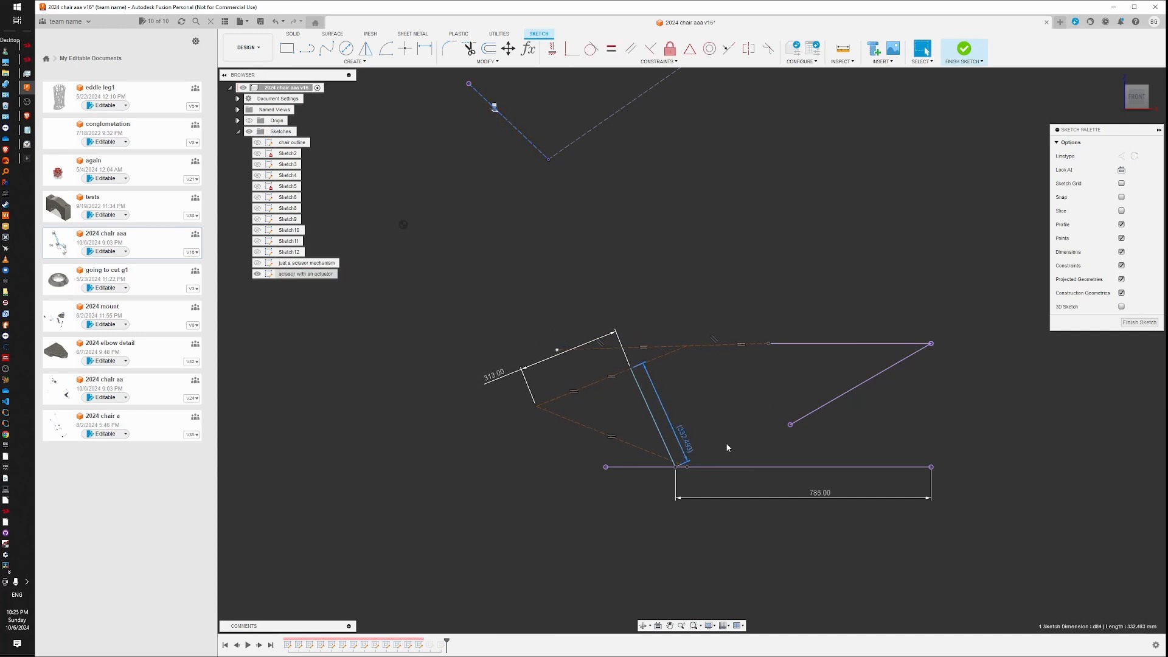
# Raise the backrest to its upright position to examine the actuator's extended length
pyautogui.moveTo(558, 353)
pyautogui.mouseDown()
pyautogui.moveTo(633, 167)
pyautogui.moveTo(648, 169)
pyautogui.mouseUp()
pyautogui.moveTo(599, 109); pyautogui.dragTo(581, 165, button='middle')
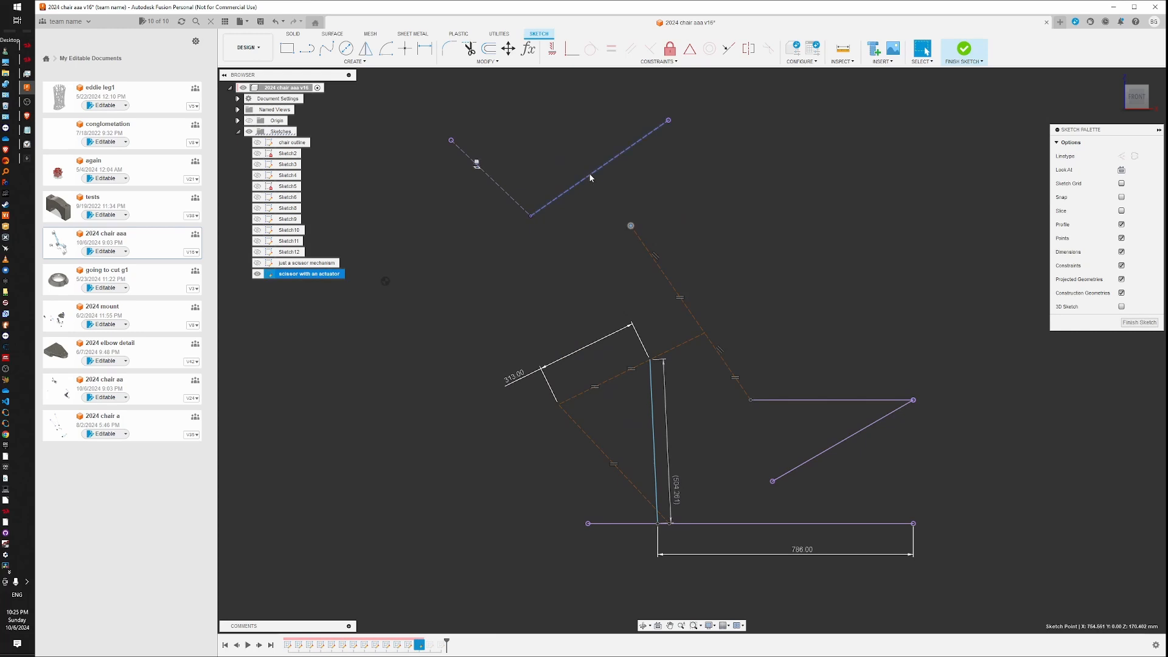
pyautogui.click(589, 175)
pyautogui.moveTo(631, 225); pyautogui.dragTo(645, 217)
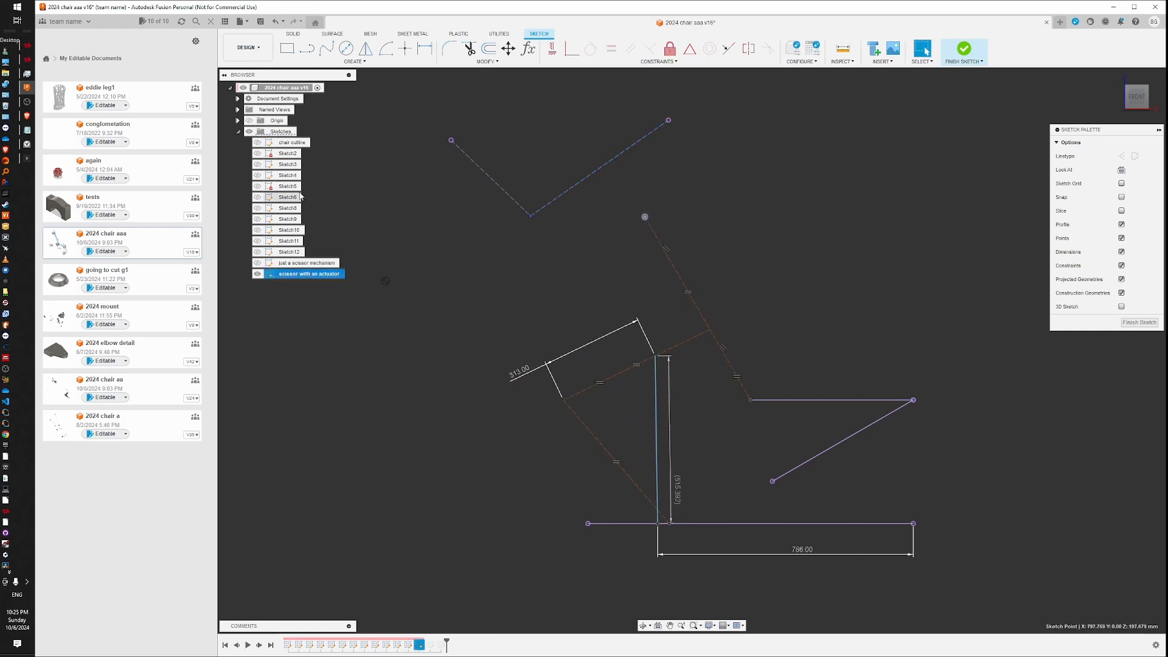
# Show Sketch2 as a reference and align the raised backrest with its upright chair outline
pyautogui.click(258, 154)
pyautogui.click(674, 226)
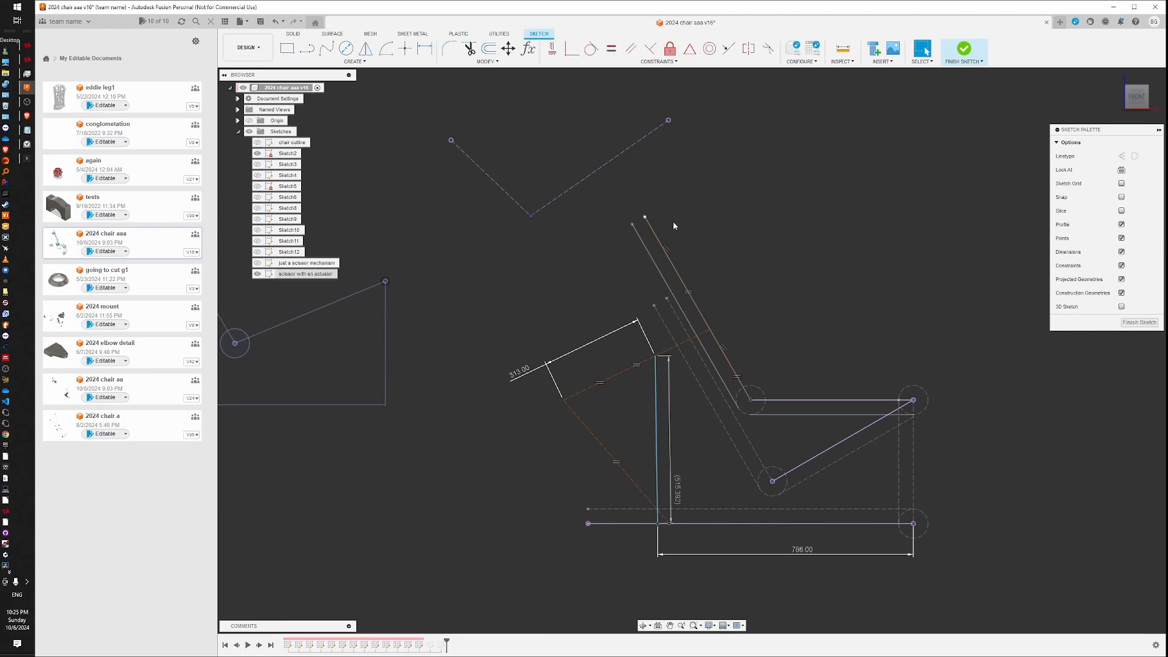
pyautogui.moveTo(562, 401)
pyautogui.mouseDown()
pyautogui.moveTo(551, 398)
pyautogui.moveTo(556, 382)
pyautogui.moveTo(564, 403)
pyautogui.mouseUp()
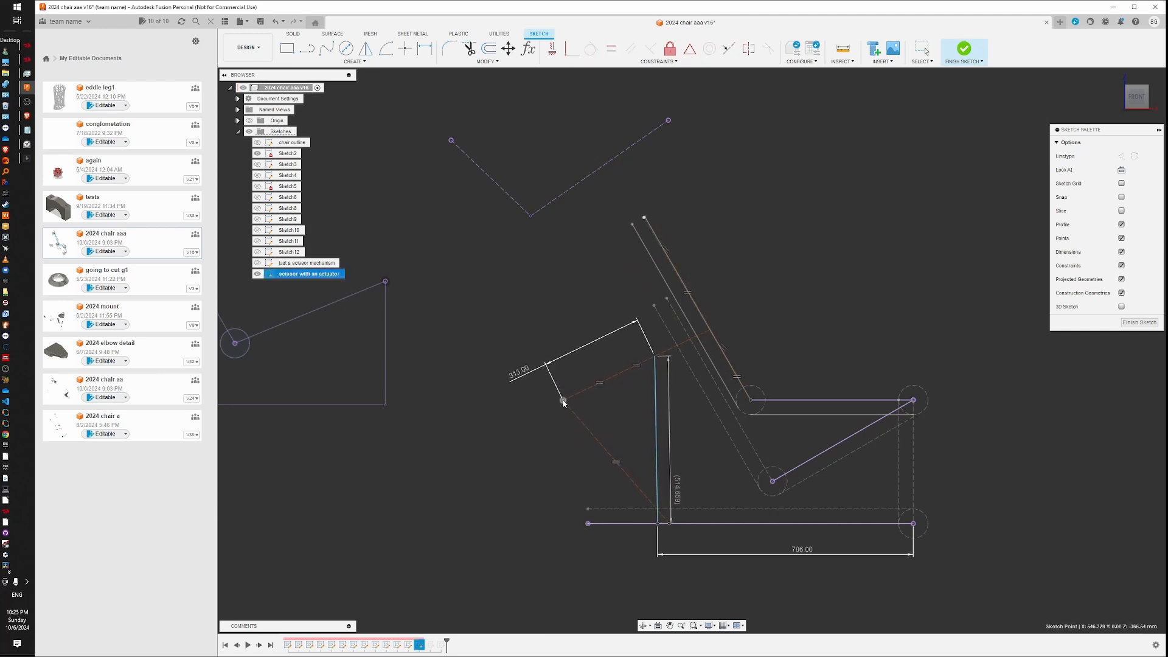
# Swing the scissor's middle joint down to the flat position and partway back up, and finish the sketch
pyautogui.moveTo(563, 400); pyautogui.dragTo(540, 462)
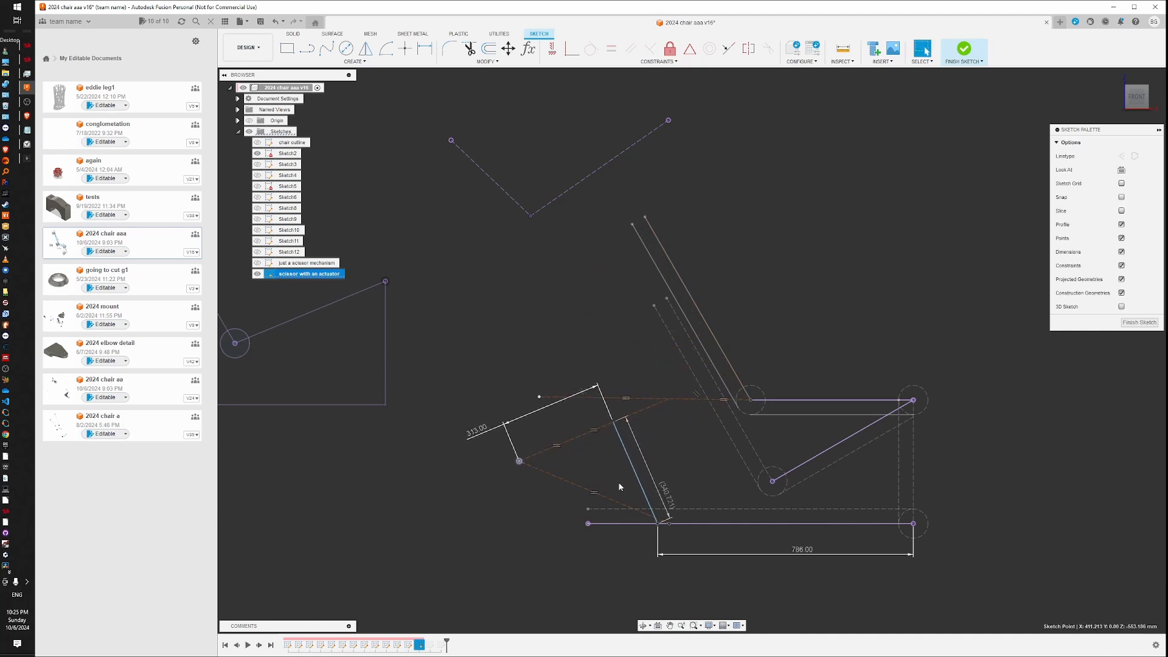
pyautogui.moveTo(519, 460); pyautogui.dragTo(504, 401)
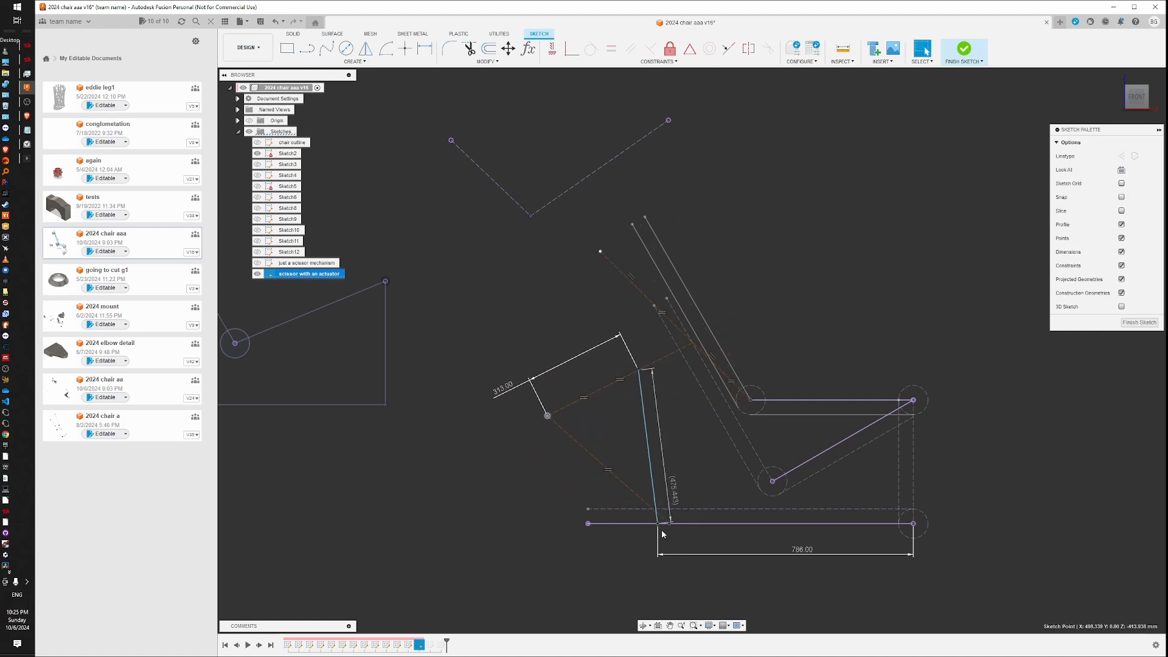
pyautogui.click(257, 274)
pyautogui.click(957, 56)
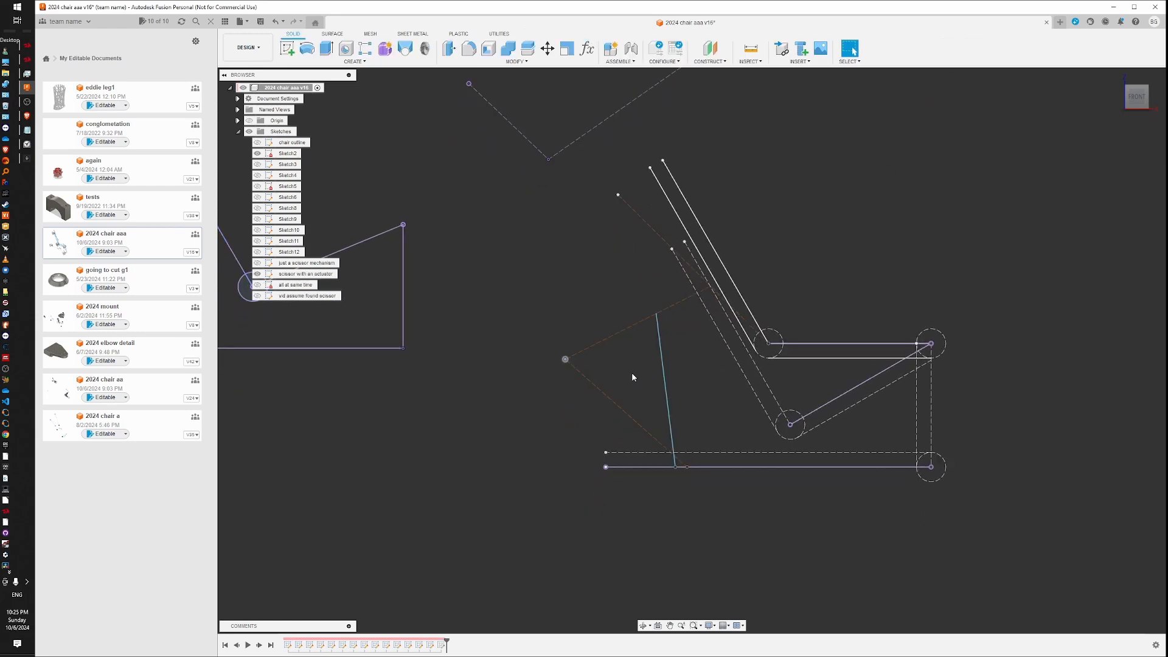
# Hide the "scissor with an actuator" sketch, open the "all at same time" sketch for editing and hide Sketch2
pyautogui.click(669, 420)
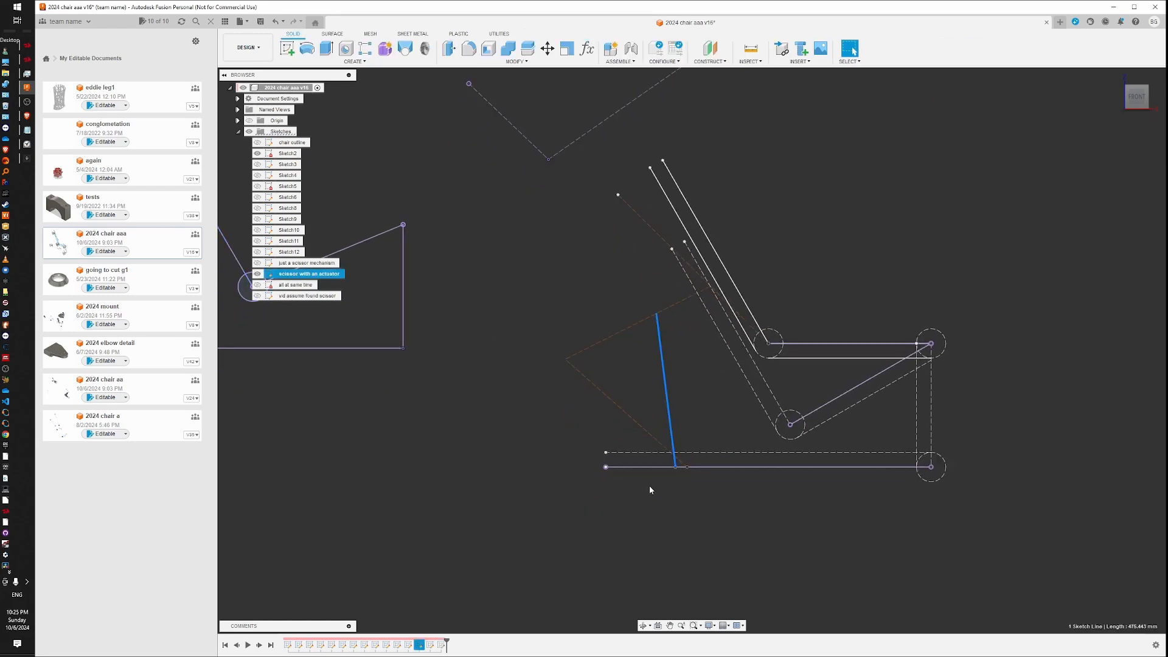
pyautogui.doubleClick(597, 344)
pyautogui.click(257, 274)
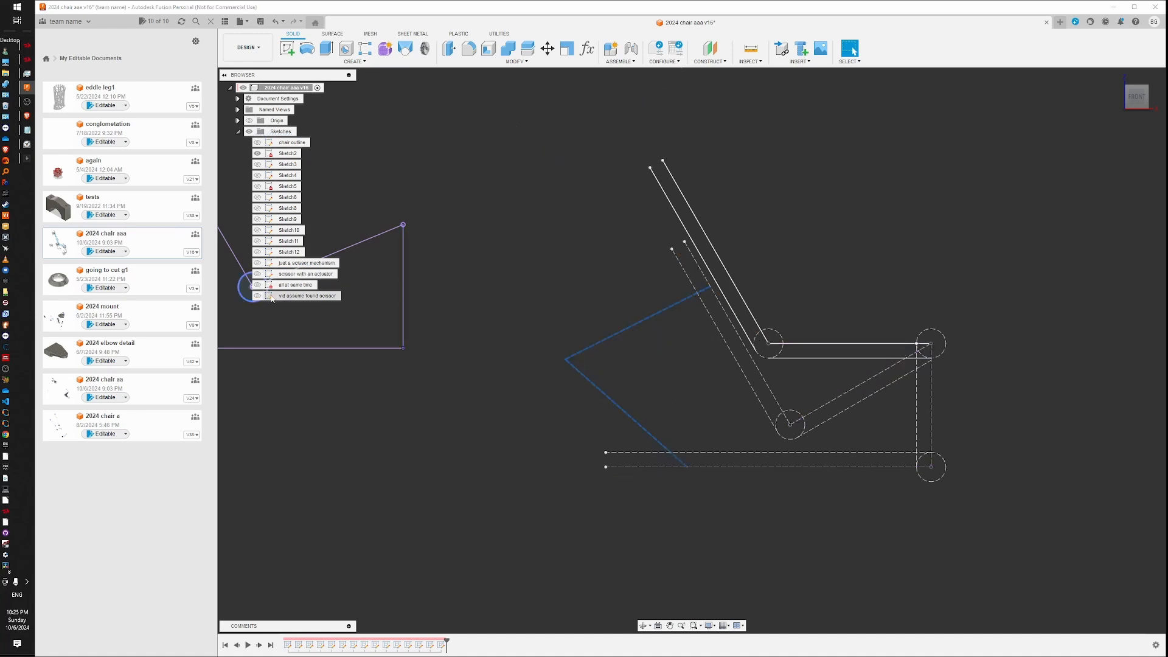
pyautogui.doubleClick(295, 285)
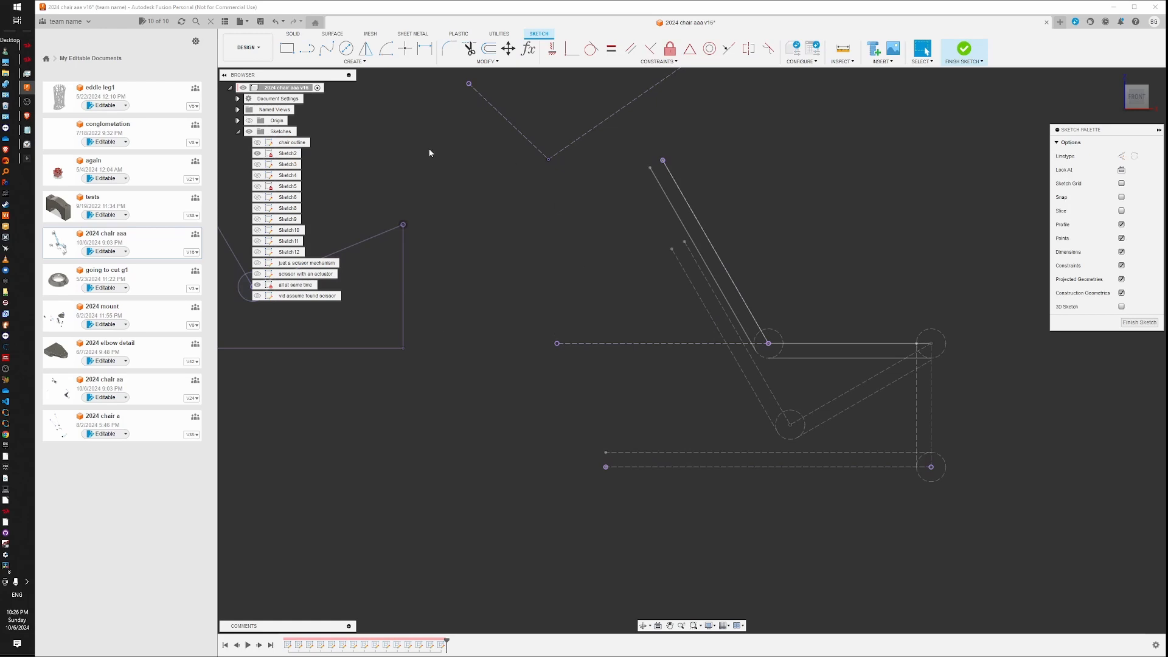
pyautogui.click(256, 153)
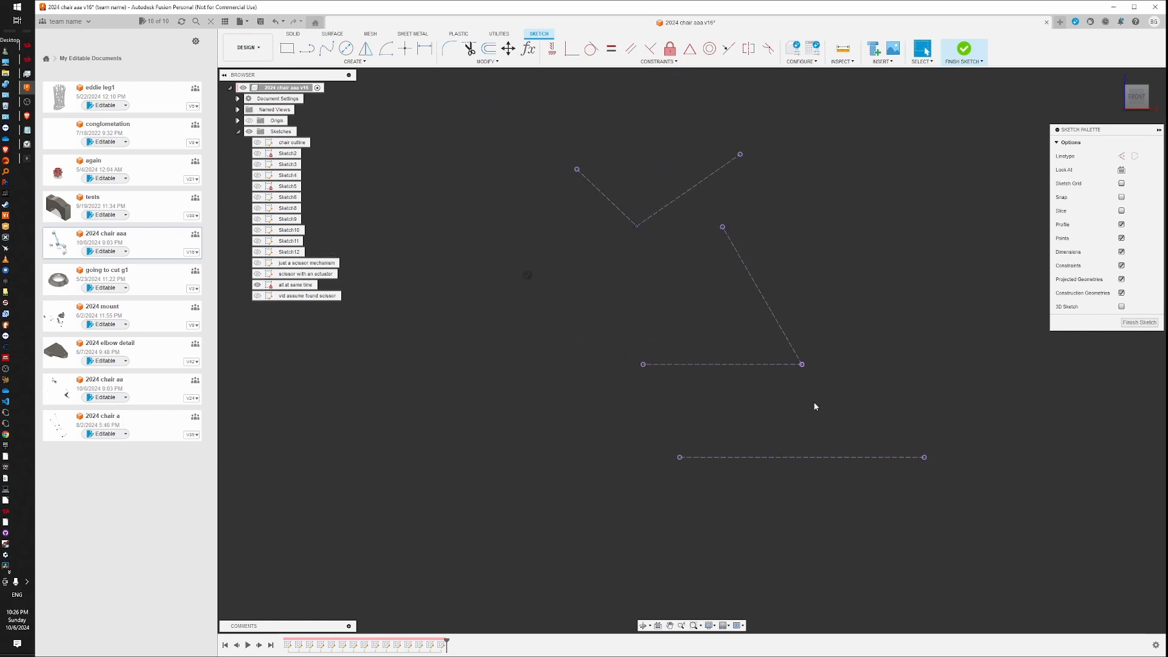
# Draw the flat-position scissor as two connected lines from a point on the base line to the horizontal flat backrest line
pyautogui.press('l')
pyautogui.scroll(5, 756, 443)
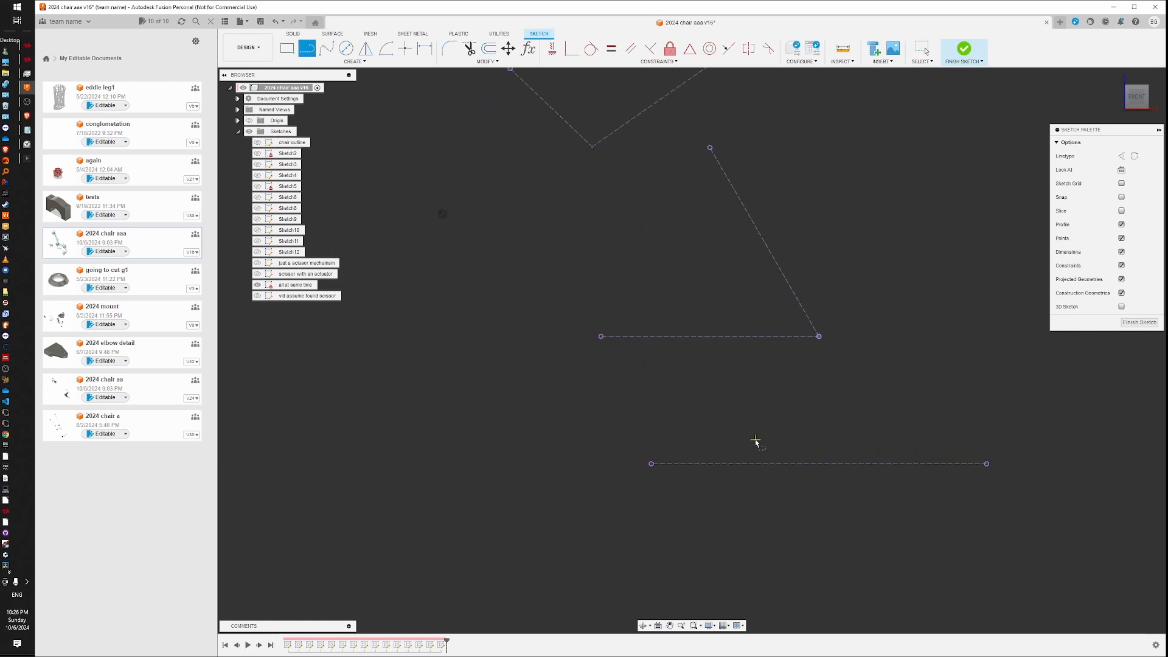
pyautogui.scroll(-3, 681, 468)
pyautogui.scroll(3, 704, 483)
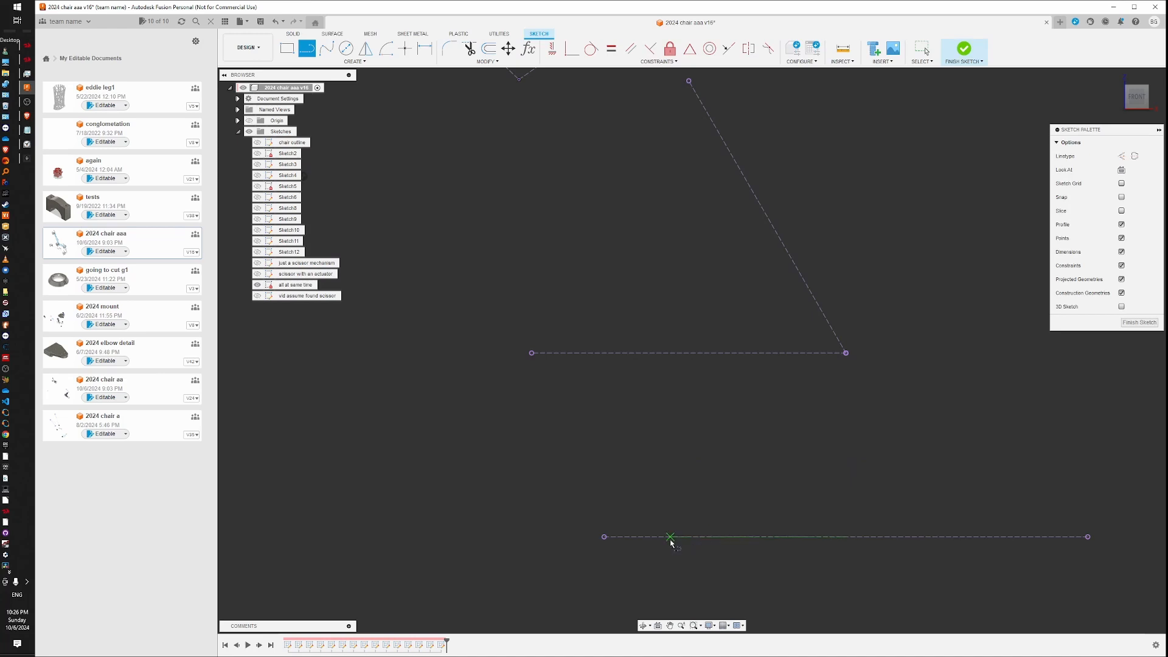
pyautogui.click(671, 537)
pyautogui.click(521, 469)
pyautogui.click(640, 353)
pyautogui.press('Escape')
# Draw the raised-position scissor as two connected lines from the same base point to the slanted upright backrest line
pyautogui.press('l')
pyautogui.click(671, 537)
pyautogui.click(533, 242)
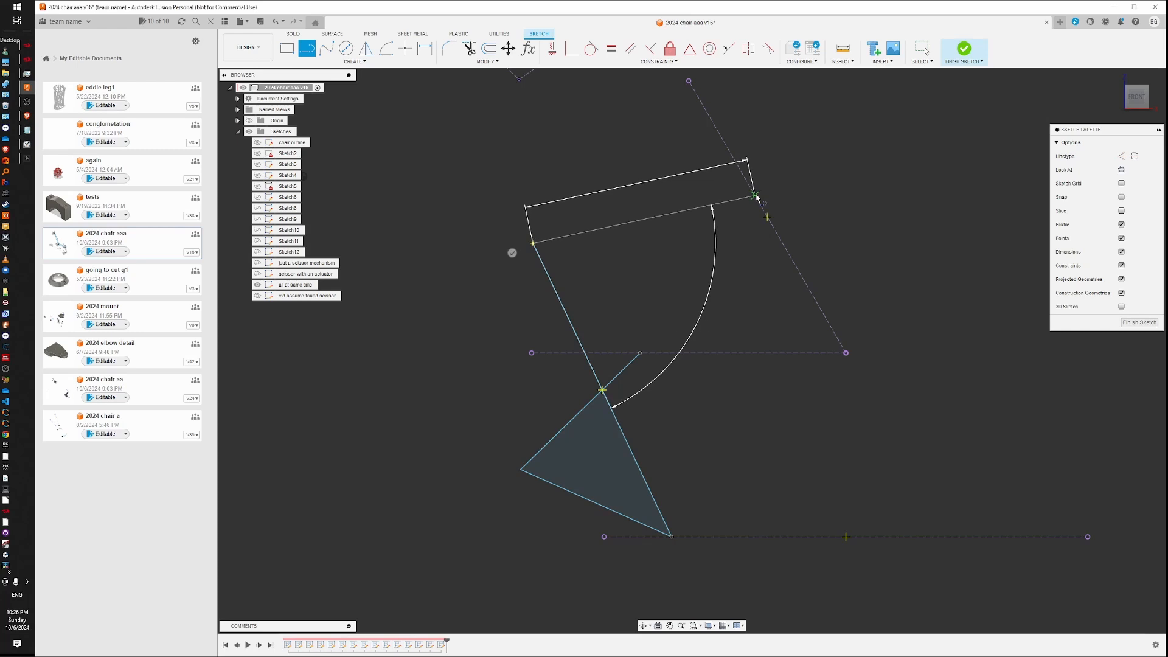
pyautogui.click(755, 196)
pyautogui.press('Escape')
# Convert the four scissor links to construction lines with equal lengths and reposition the scissor's joints
pyautogui.moveTo(654, 169); pyautogui.dragTo(476, 524)
pyautogui.press('x')
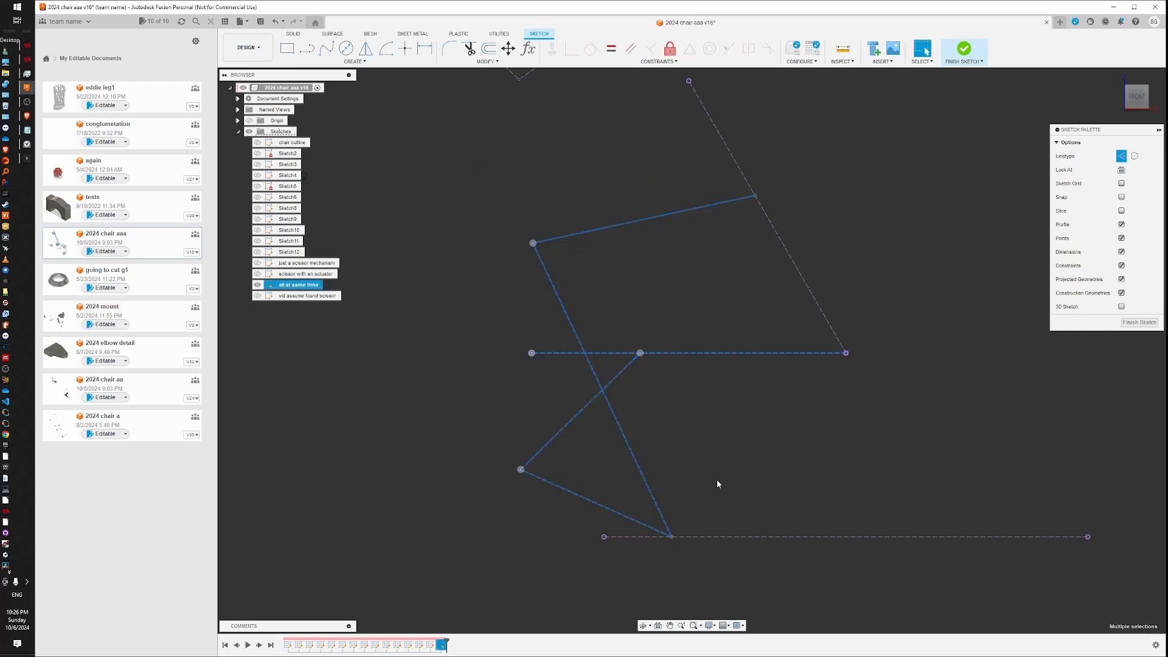
pyautogui.click(692, 262)
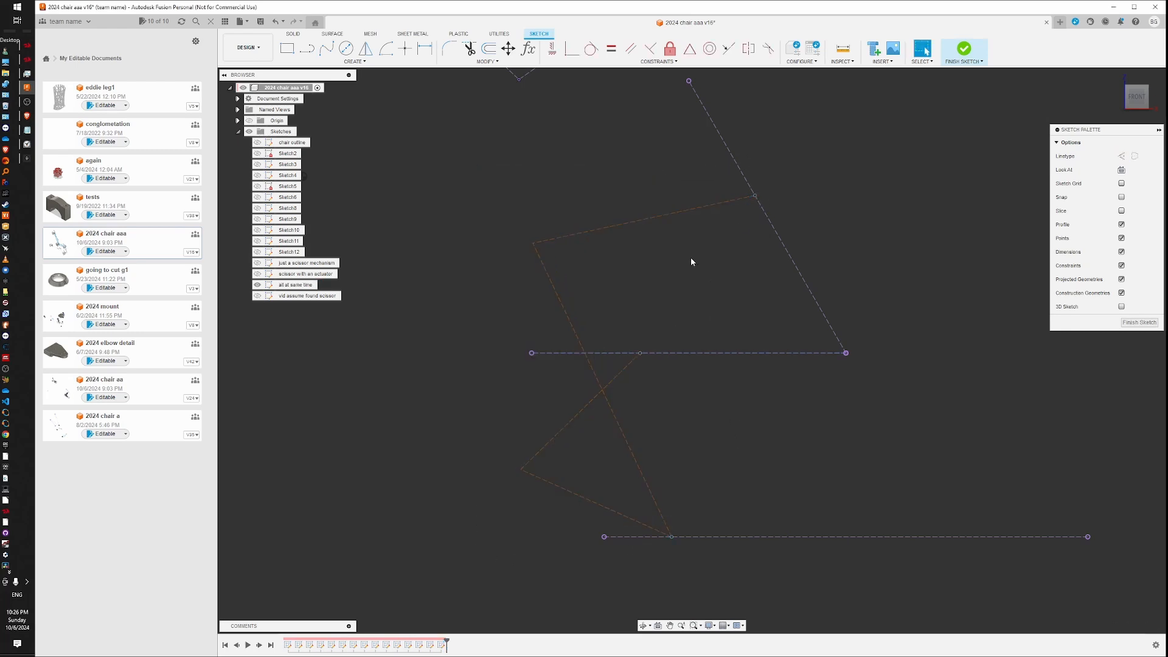
pyautogui.doubleClick(612, 381)
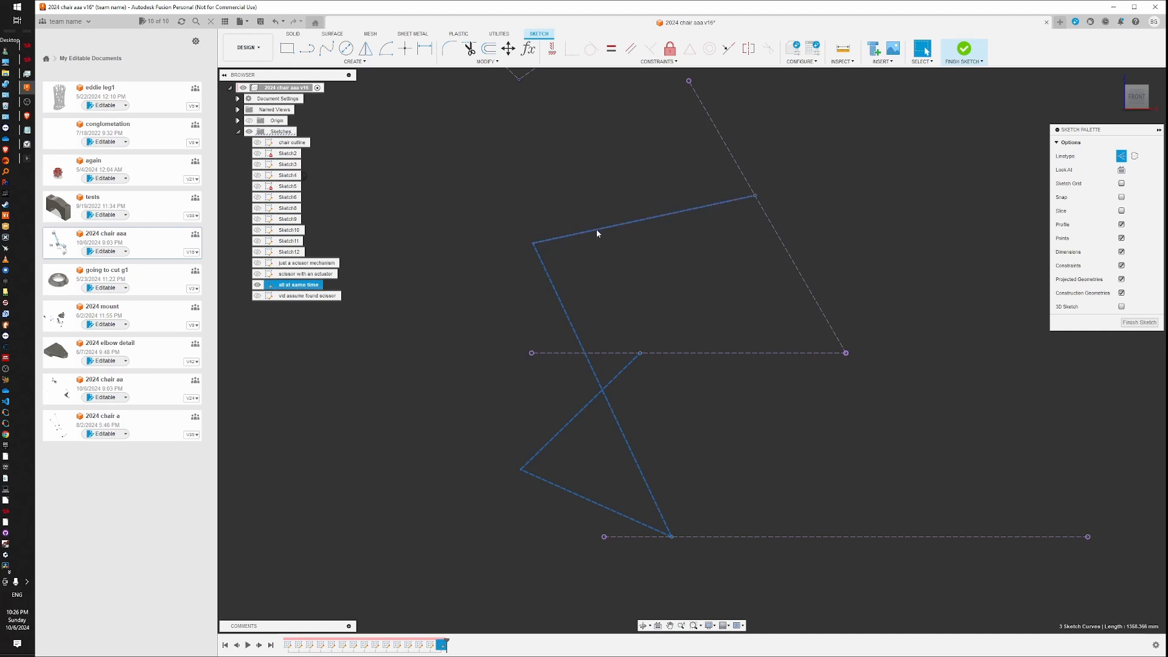
pyautogui.click(611, 49)
pyautogui.press('Escape')
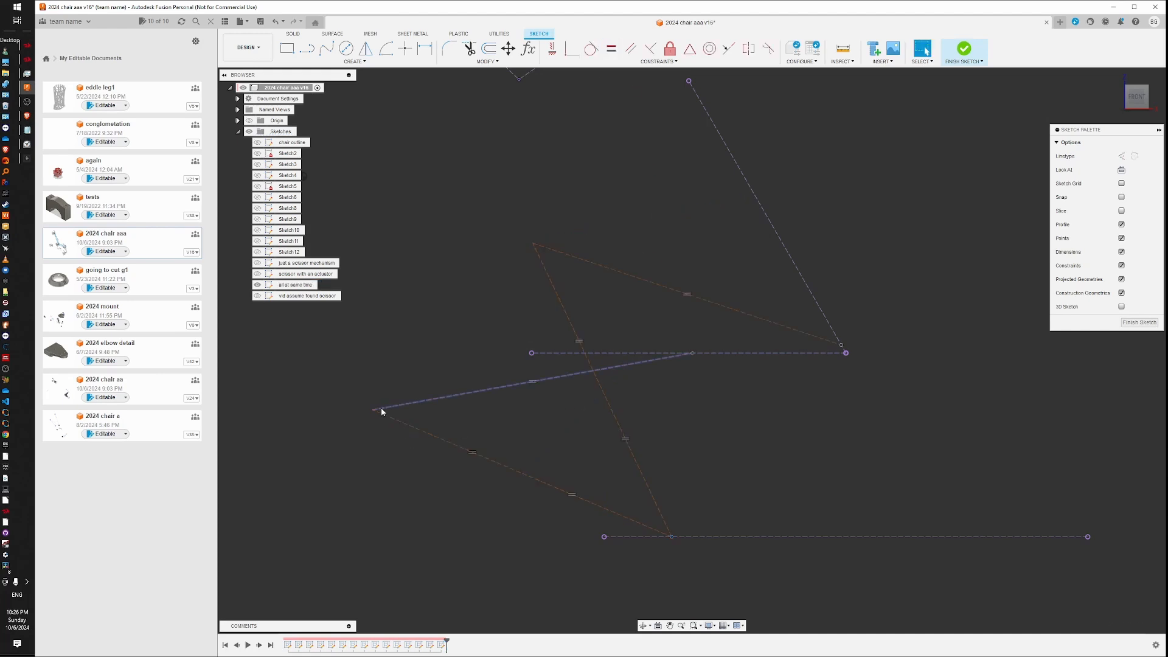
pyautogui.moveTo(371, 410)
pyautogui.mouseDown()
pyautogui.moveTo(526, 478)
pyautogui.moveTo(472, 470)
pyautogui.mouseUp()
pyautogui.moveTo(853, 367); pyautogui.dragTo(831, 309)
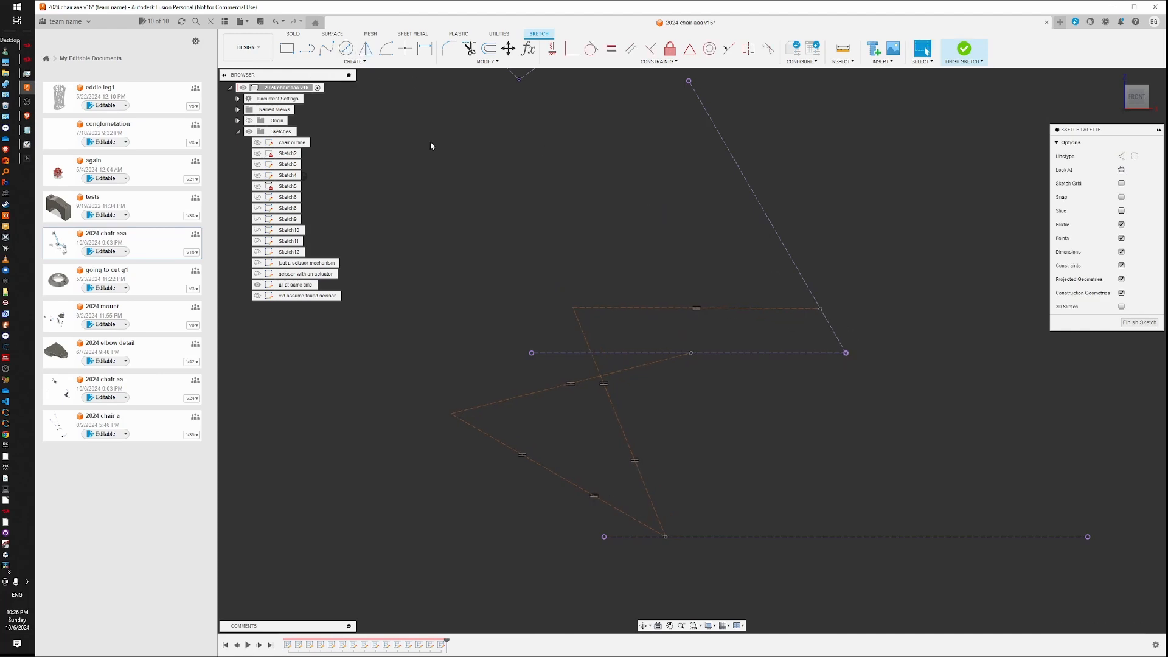
# Draw a circle about 408 mm in diameter centred on the backrest pivot where the flat and upright backrest lines meet
pyautogui.press('c')
pyautogui.click(846, 353)
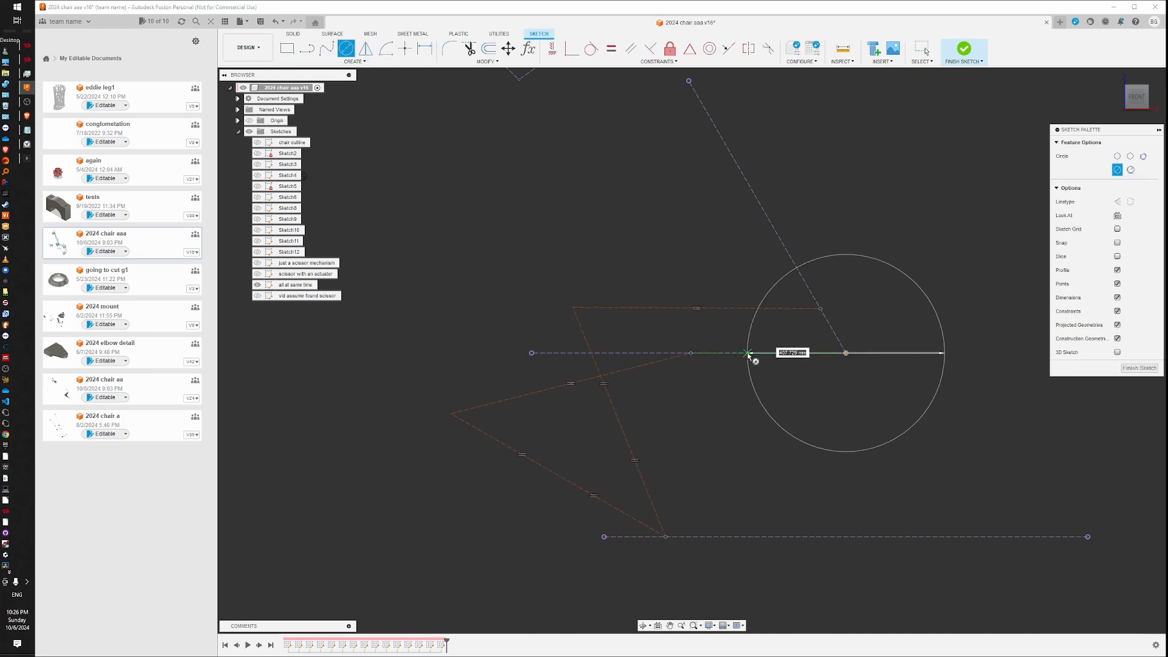
pyautogui.click(756, 360)
pyautogui.press('Escape')
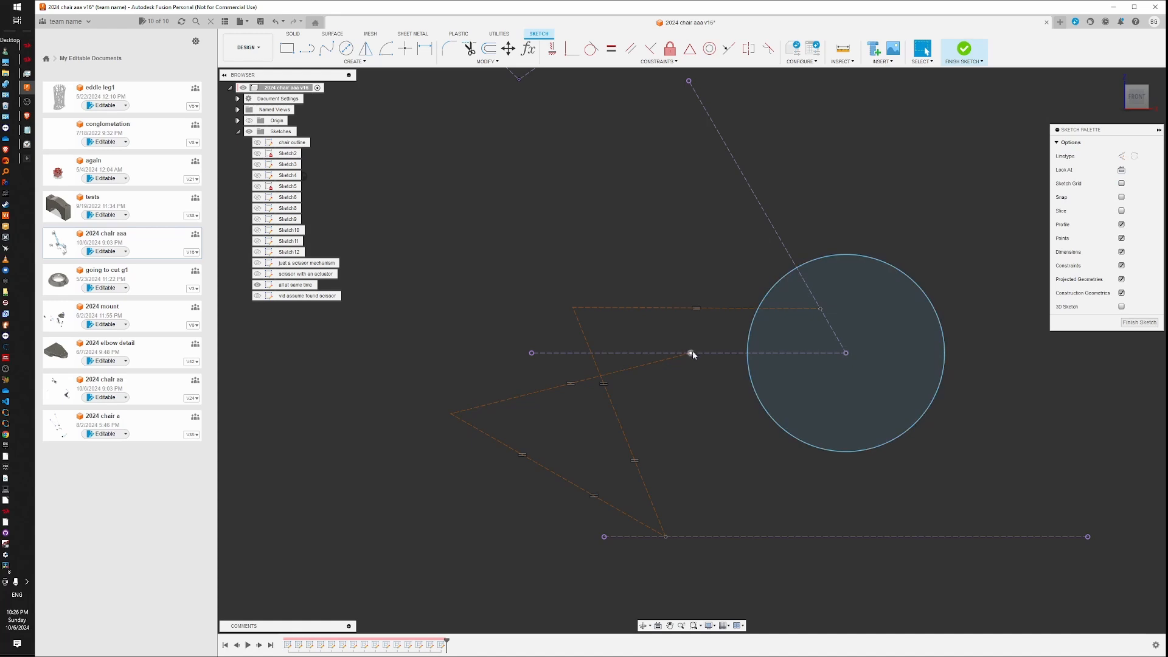
# Constrain the upper ends of both scissors coincident with the circle around the backrest pivot
pyautogui.click(821, 308)
pyautogui.click(691, 353)
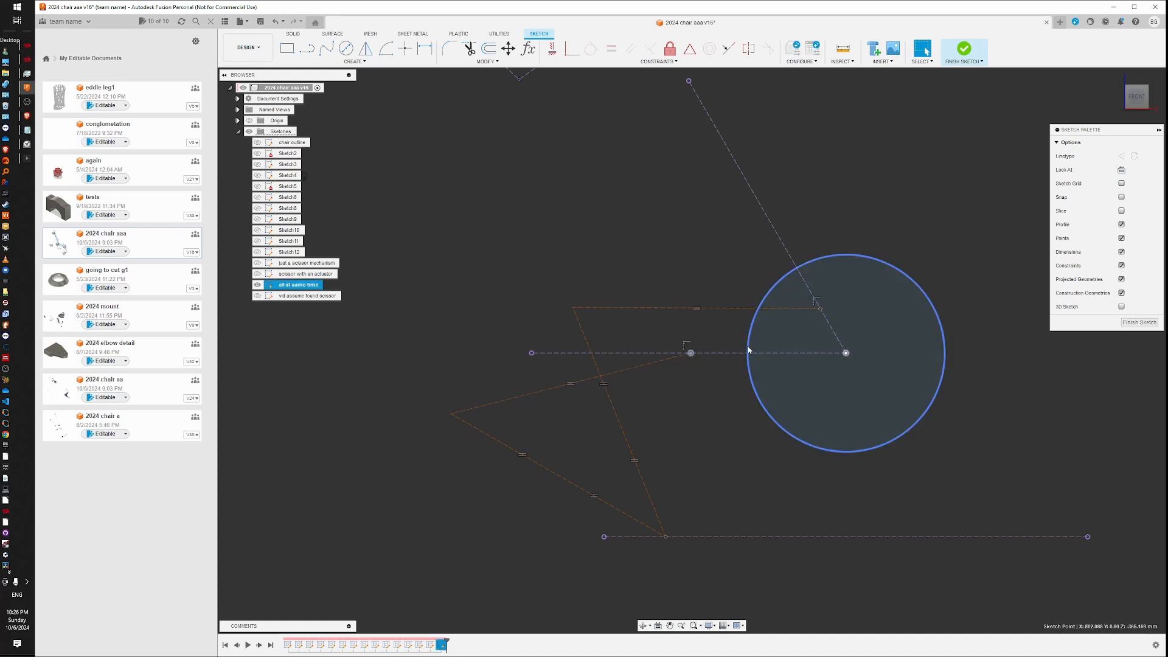
pyautogui.keyDown('ctrl'); pyautogui.click(749, 351); pyautogui.keyUp('ctrl')
pyautogui.click(576, 48)
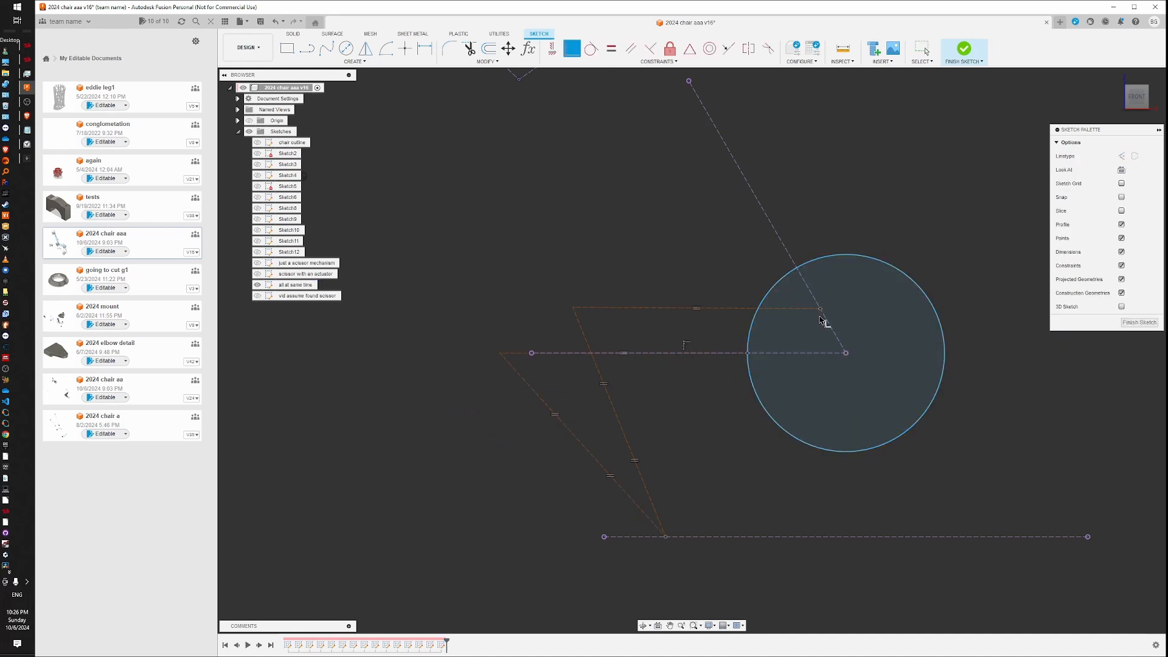
pyautogui.press('Escape')
pyautogui.moveTo(499, 354); pyautogui.dragTo(505, 387)
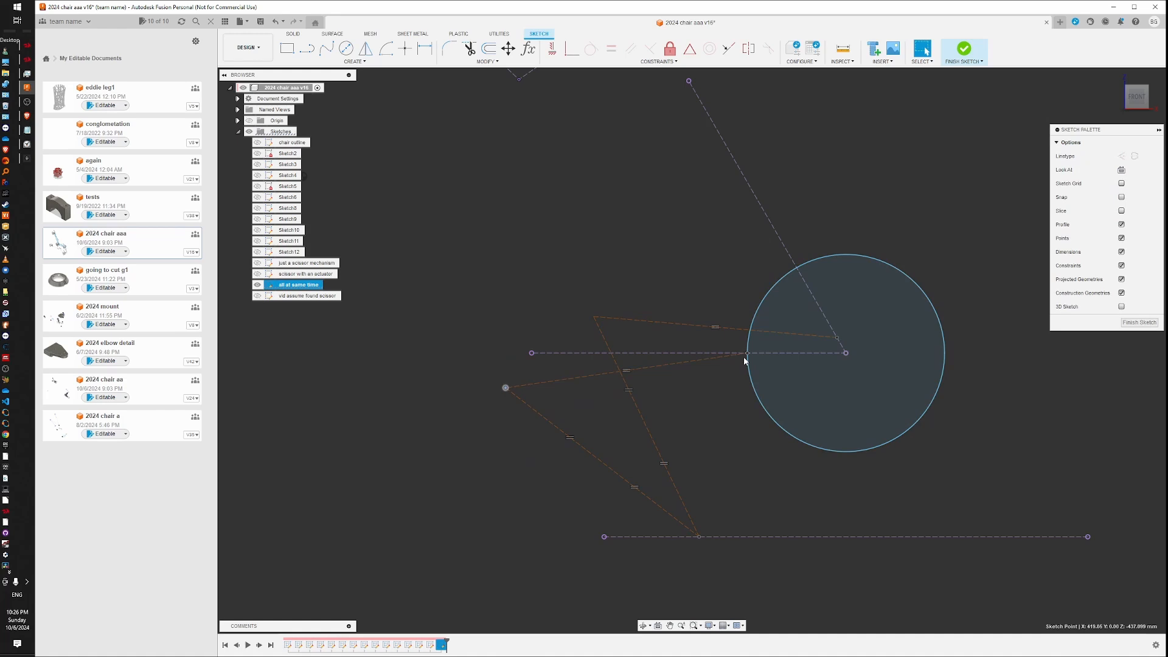
pyautogui.click(837, 338)
pyautogui.keyDown('ctrl'); pyautogui.click(792, 269); pyautogui.keyUp('ctrl')
pyautogui.click(576, 48)
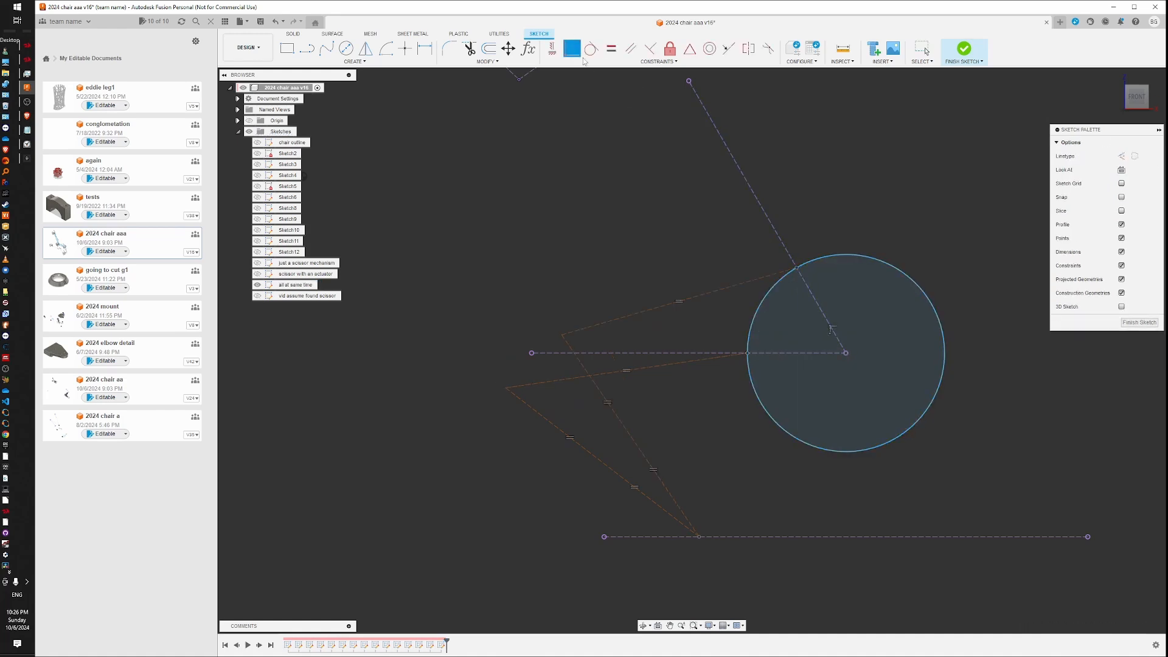
# Move the scissors' middle joints to enlarge the pivot circle and shift the shared attachment point along the base line
pyautogui.moveTo(505, 389); pyautogui.dragTo(584, 548)
pyautogui.moveTo(616, 399); pyautogui.dragTo(585, 438)
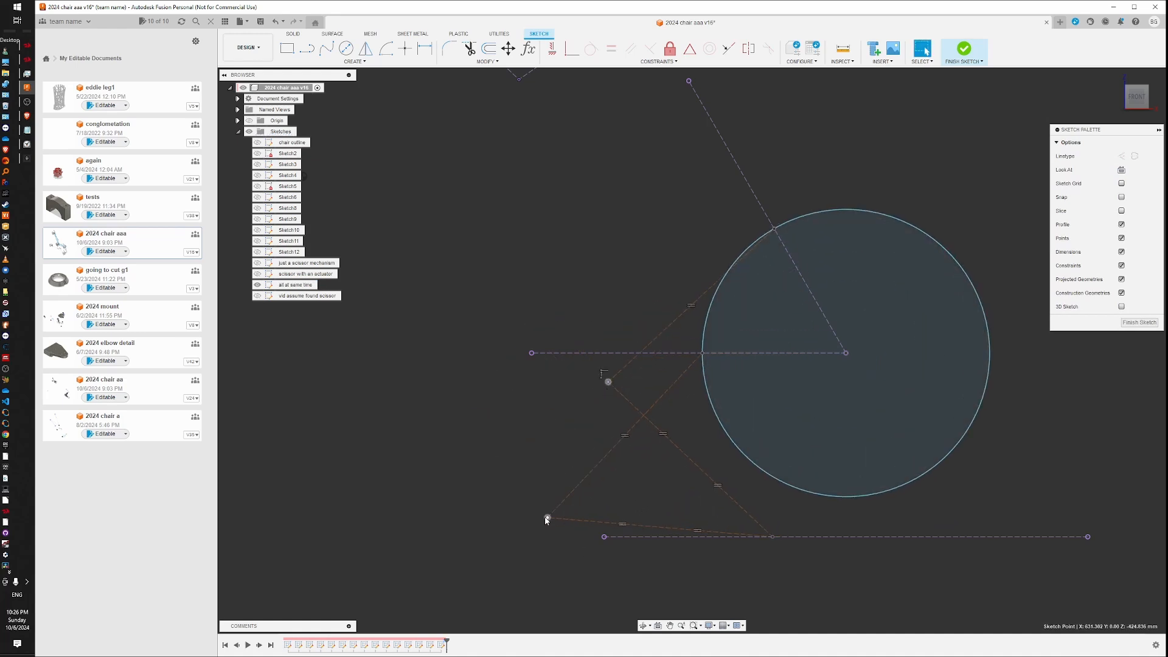
pyautogui.moveTo(546, 519); pyautogui.dragTo(509, 468)
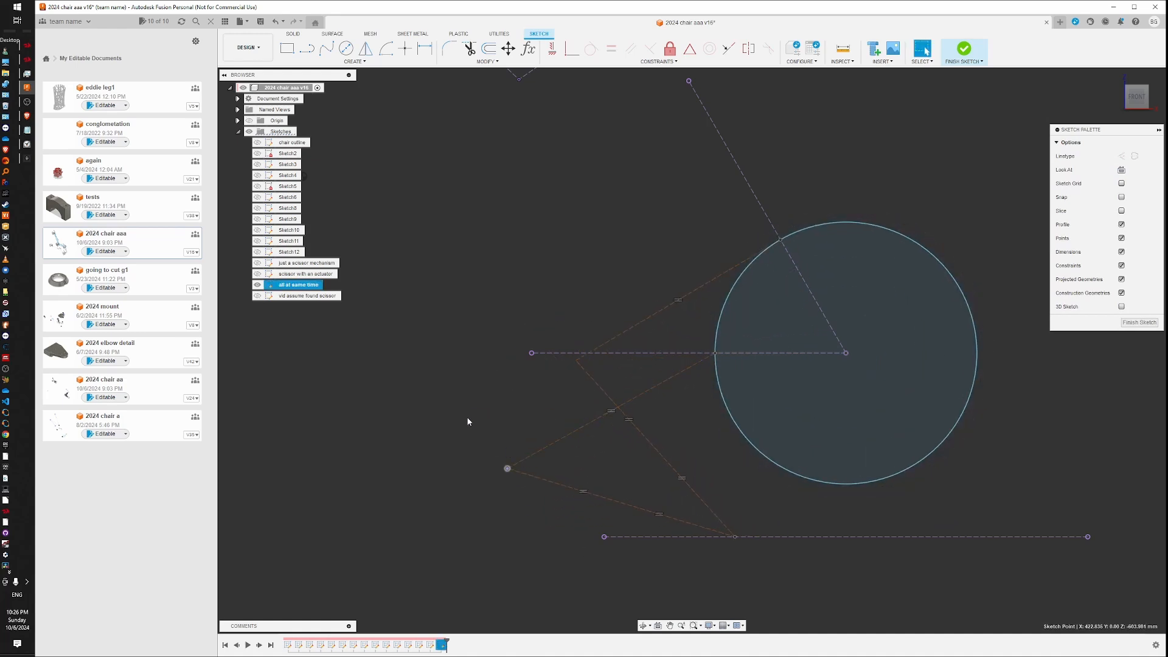
# Draw two actuator lines from one shared point on the base line to the upper links of the flat and raised scissors
pyautogui.click(307, 50)
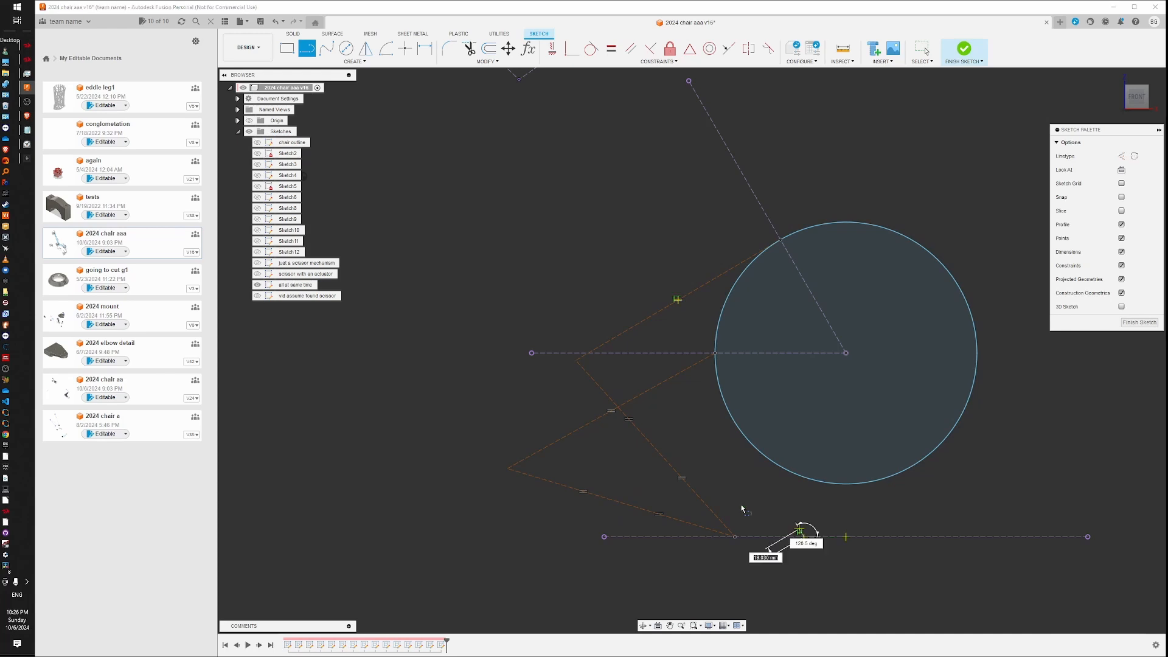
pyautogui.click(804, 537)
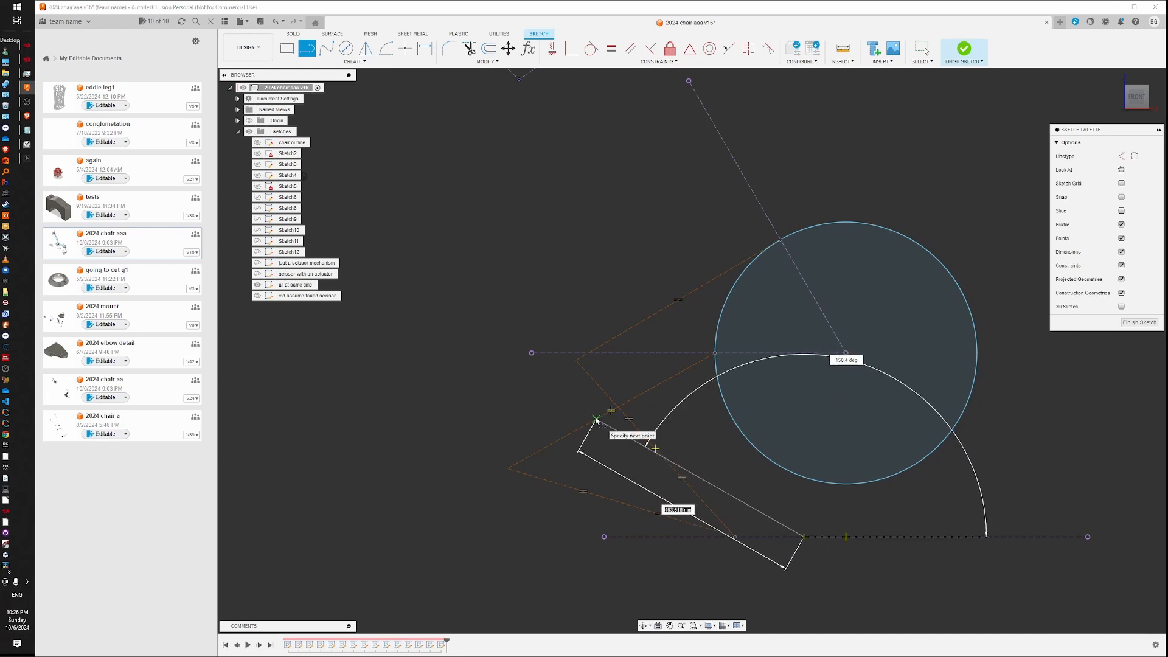
pyautogui.doubleClick(596, 420)
pyautogui.click(804, 537)
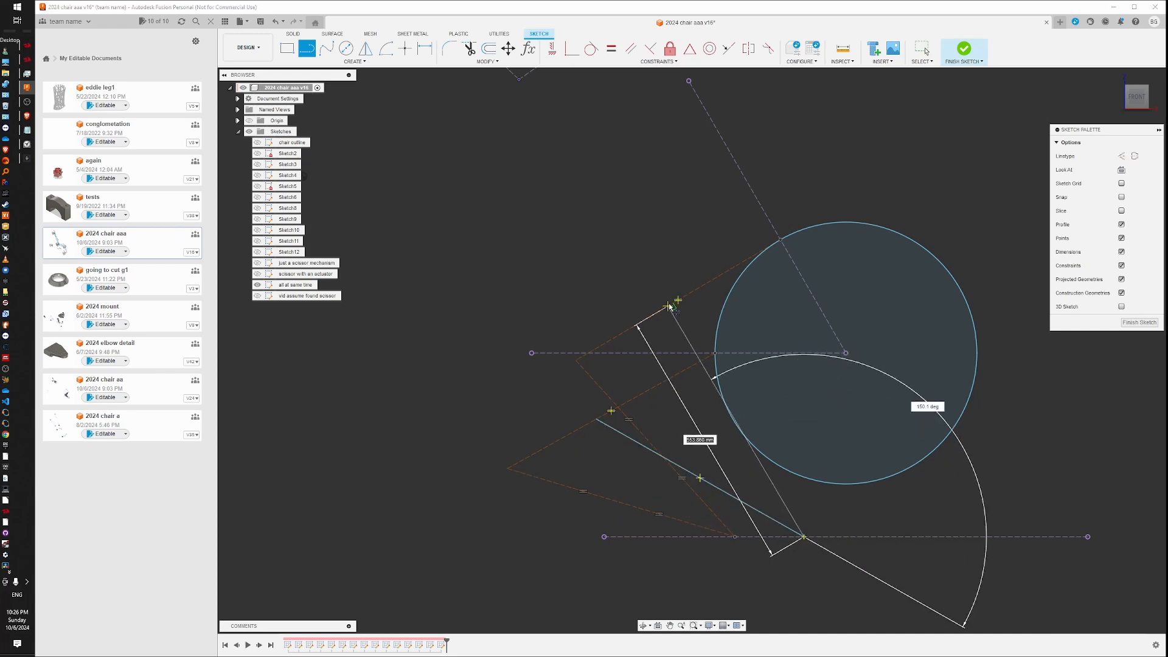
pyautogui.click(652, 315)
pyautogui.press('Escape')
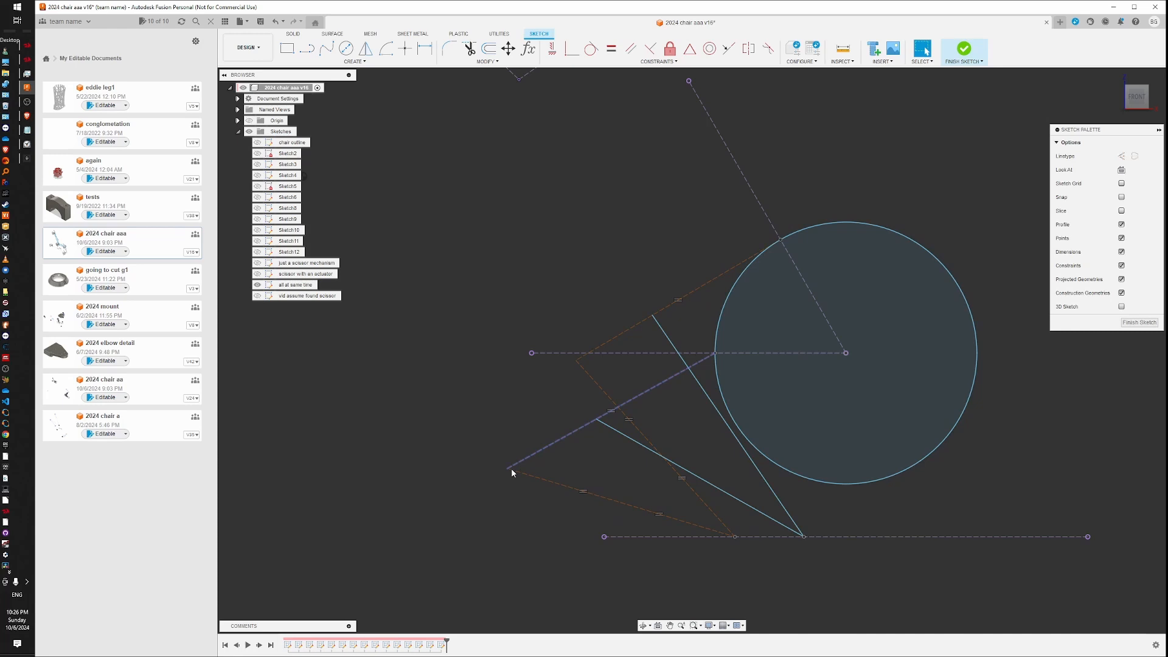
pyautogui.press('c')
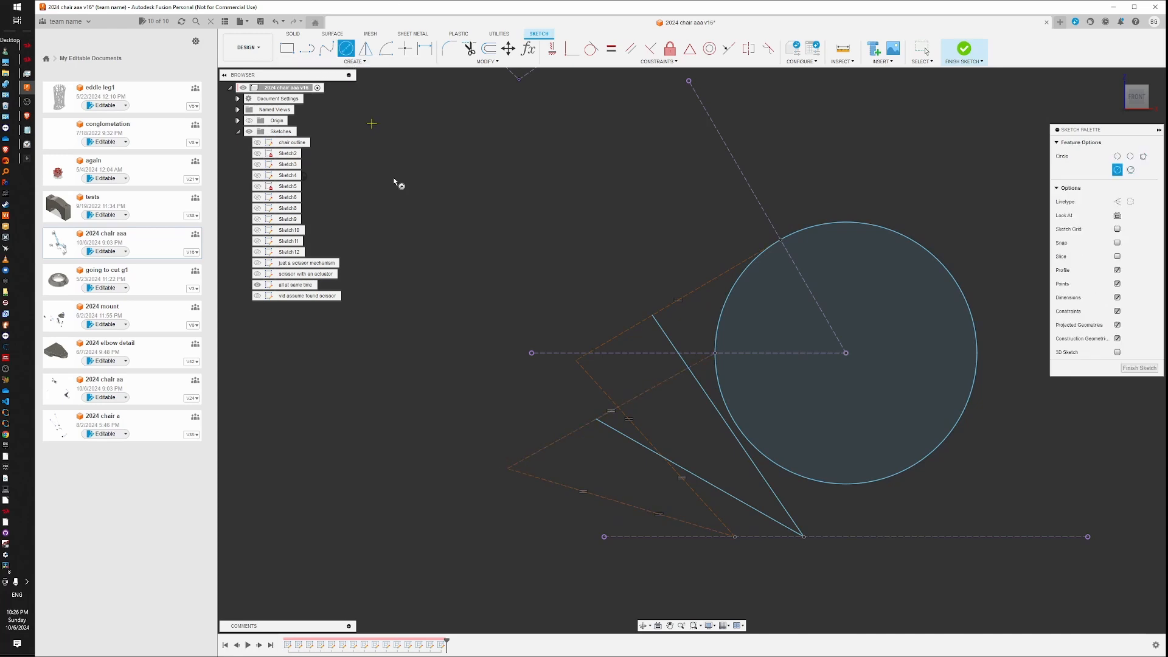
pyautogui.click(508, 470)
pyautogui.press('Escape')
# Convert the backrest-pivot circle to construction geometry and draw a circle on each scissor's middle joint passing through the actuator's end
pyautogui.moveTo(921, 470); pyautogui.dragTo(878, 506)
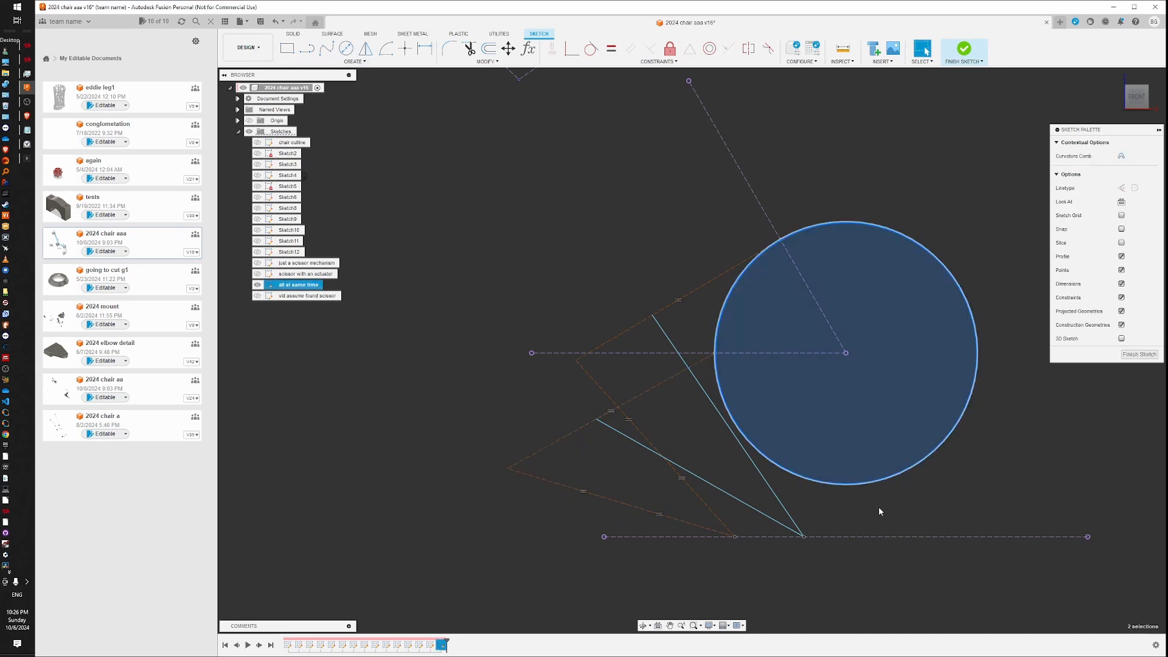
pyautogui.press('x')
pyautogui.press('c')
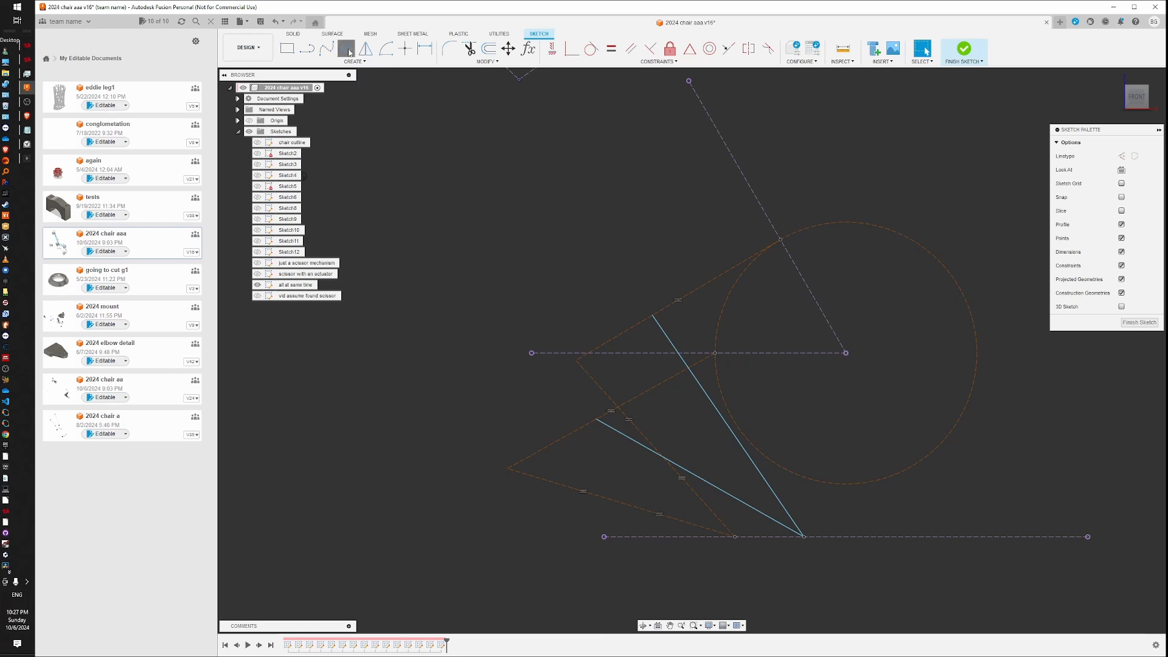
pyautogui.click(510, 470)
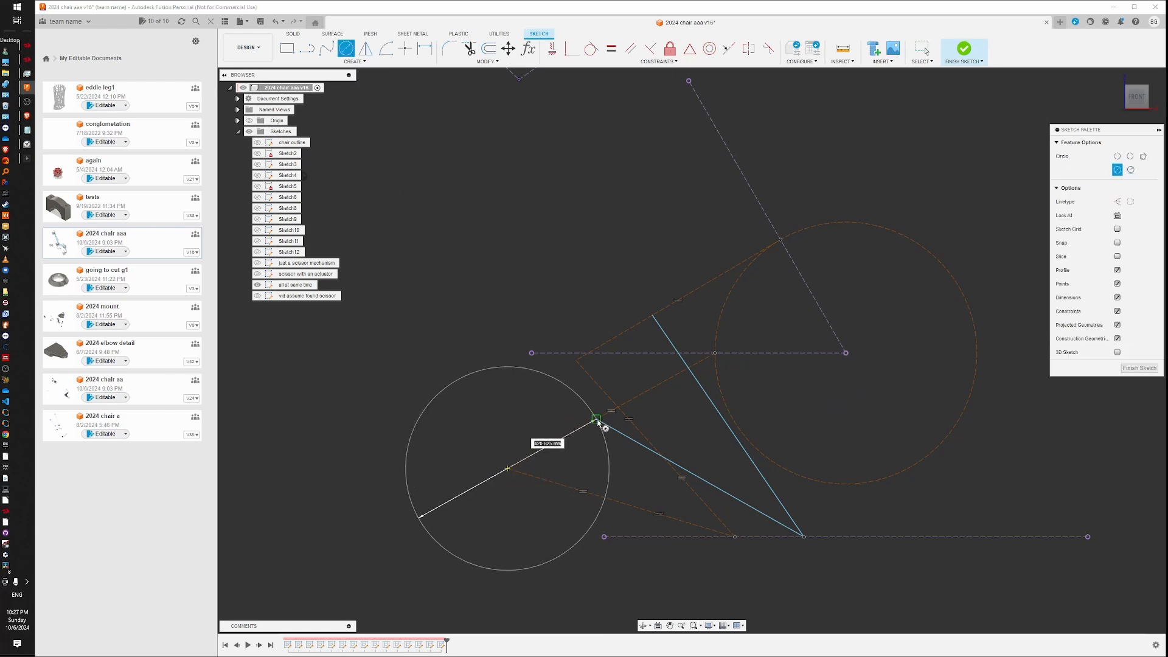
pyautogui.click(600, 423)
pyautogui.click(575, 361)
pyautogui.click(657, 323)
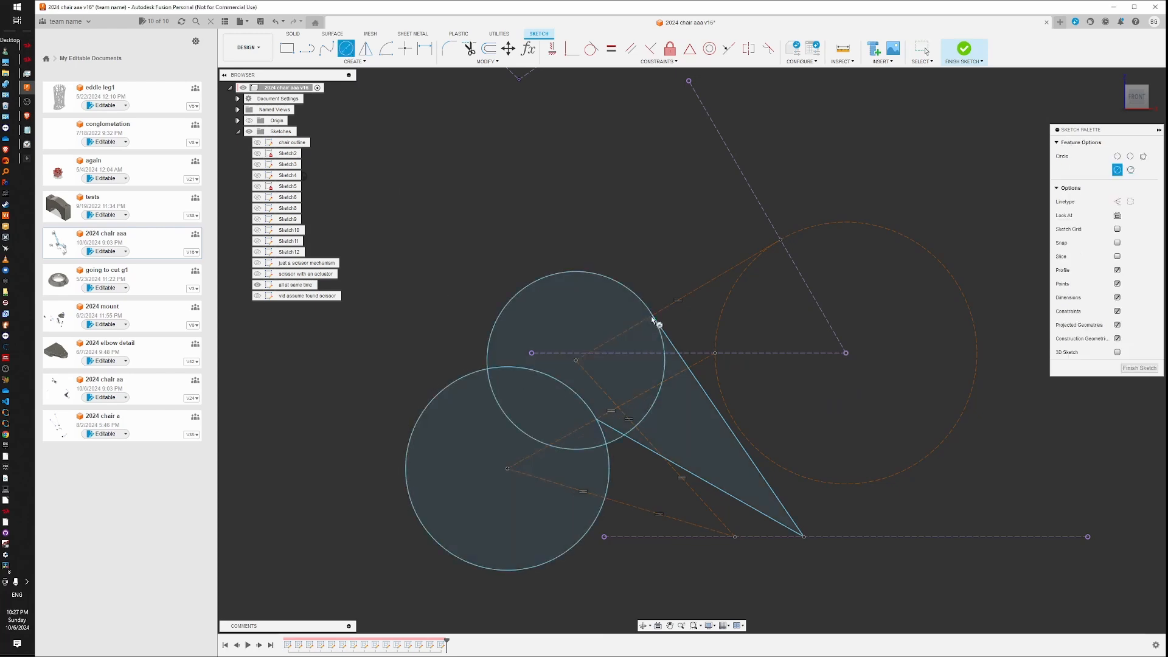
pyautogui.press('Escape')
# Make the two joint circles equal construction circles and resize them together to a radius of about 131 mm
pyautogui.click(643, 302)
pyautogui.keyDown('shift'); pyautogui.click(449, 387); pyautogui.keyUp('shift')
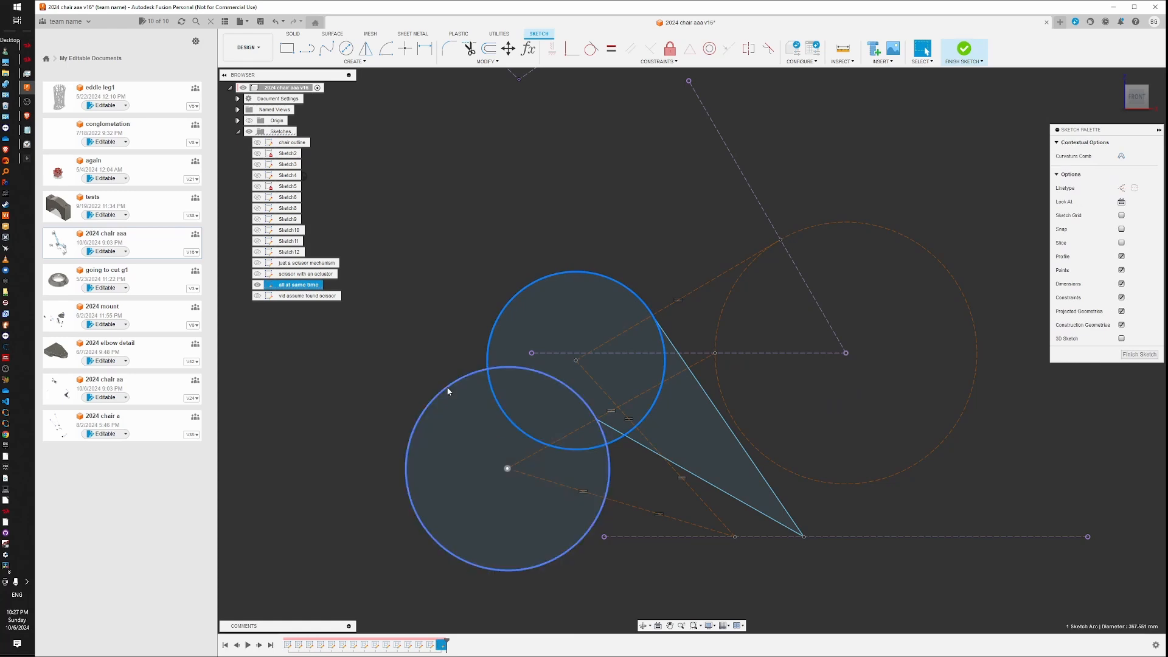
pyautogui.press('x')
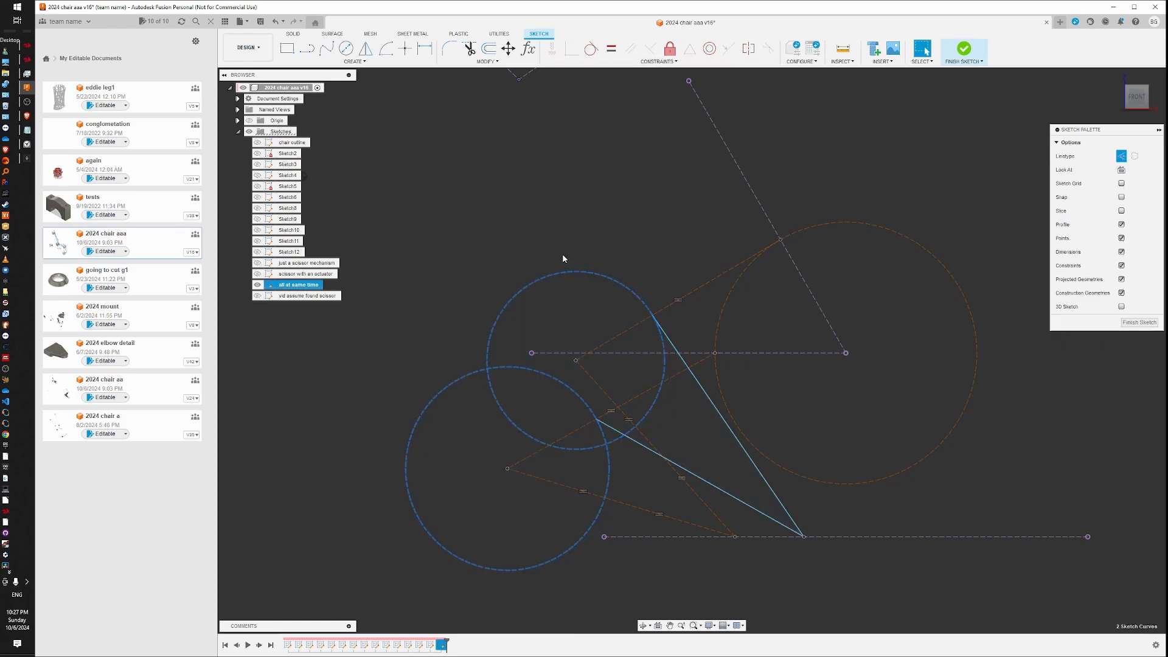
pyautogui.press('Escape')
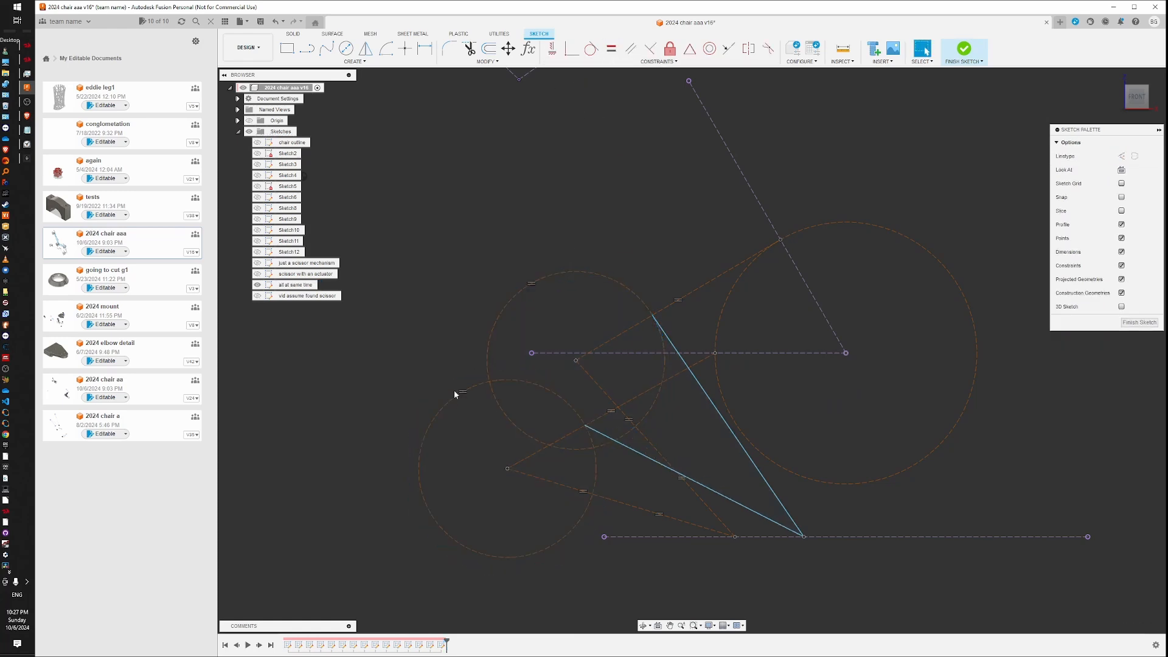
pyautogui.click(442, 387)
pyautogui.moveTo(442, 387); pyautogui.dragTo(567, 448)
# Check the distance between the middle joint and the actuator's end on both the flat and the raised scissor
pyautogui.click(563, 438)
pyautogui.keyDown('ctrl'); pyautogui.click(508, 468); pyautogui.keyUp('ctrl')
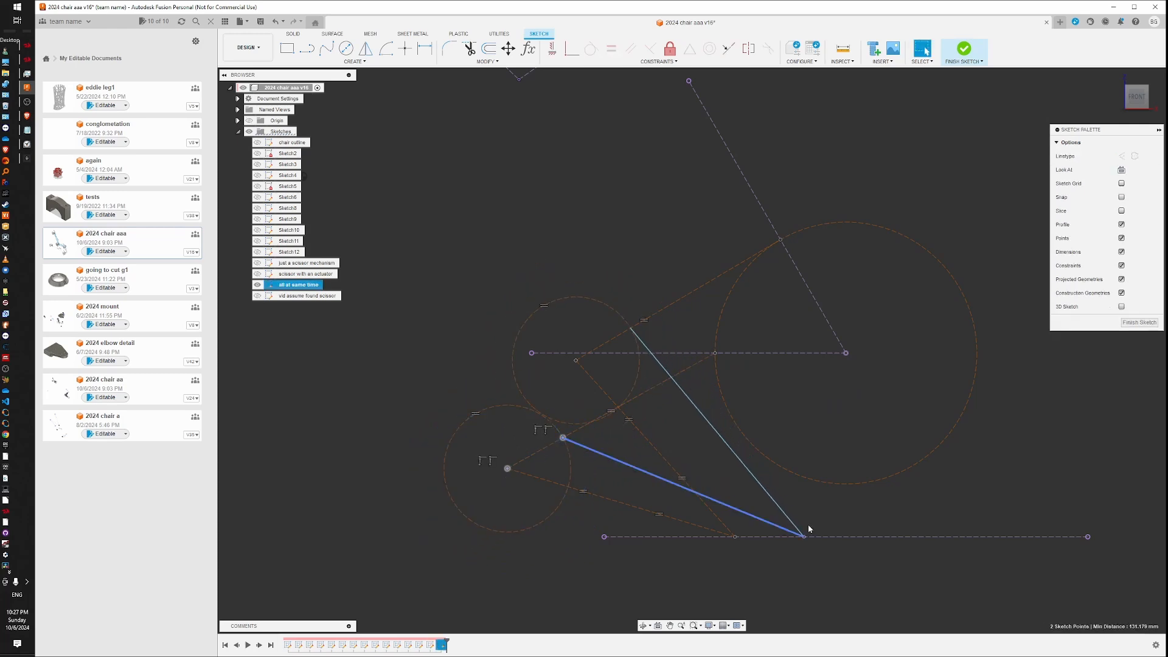
pyautogui.click(630, 329)
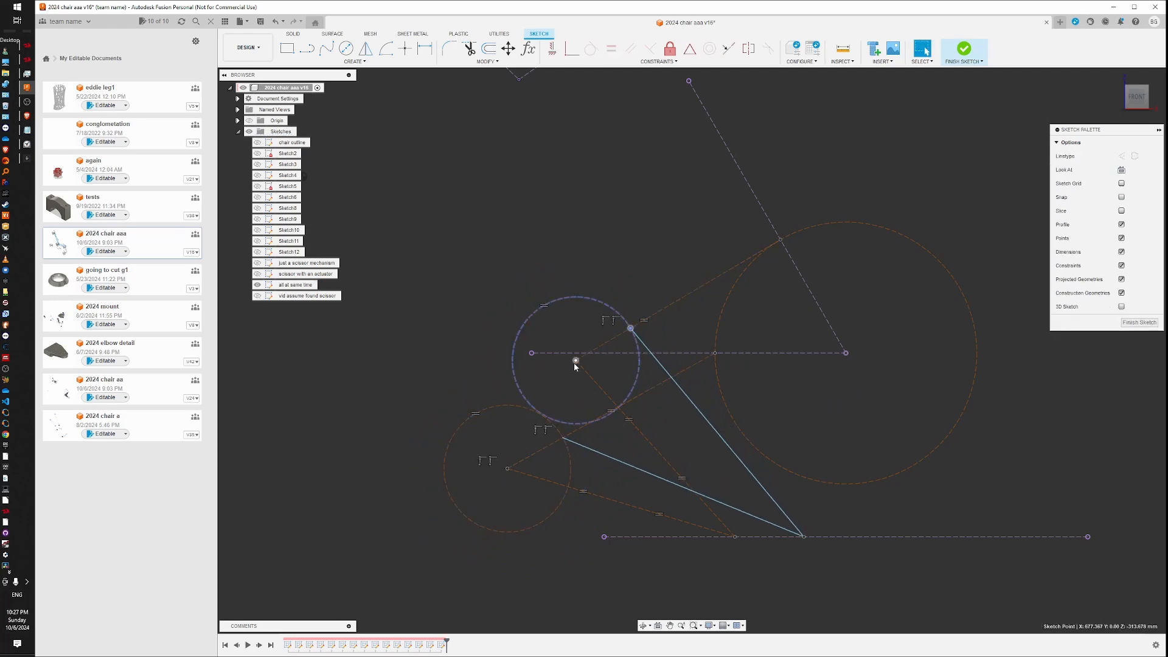
pyautogui.keyDown('ctrl'); pyautogui.click(575, 360); pyautogui.keyUp('ctrl')
pyautogui.click(1049, 439)
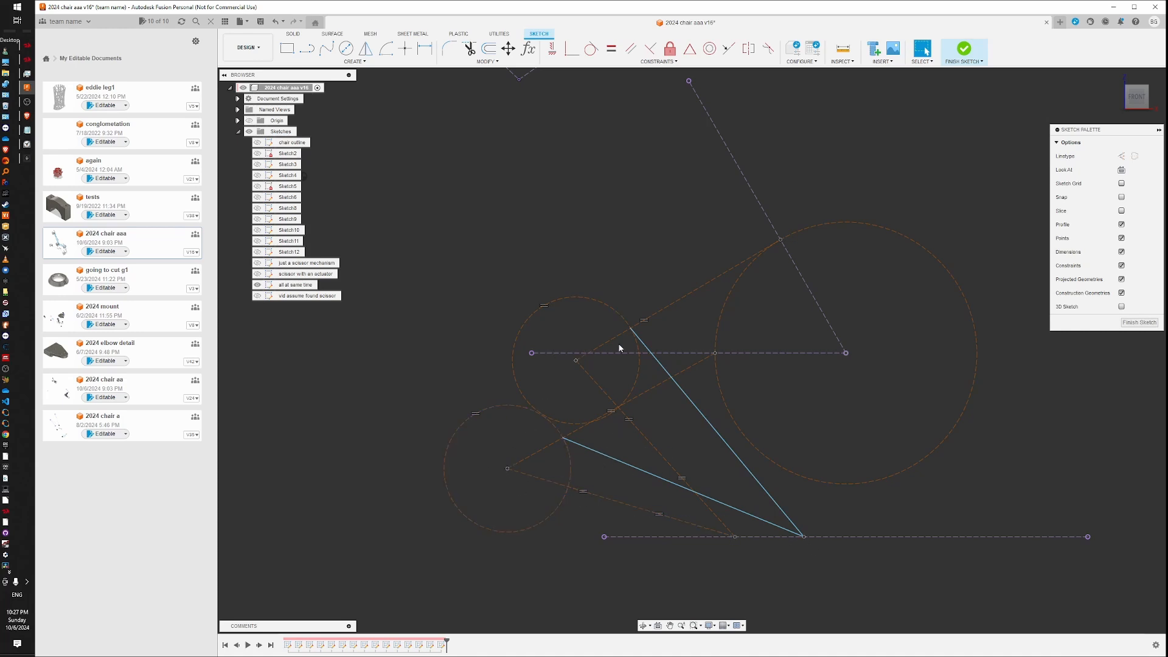
# Make the flat scissor's actuator equal to the short reference line and the raised scissor's actuator equal to the long one, and reposition the linkage
pyautogui.click(727, 507)
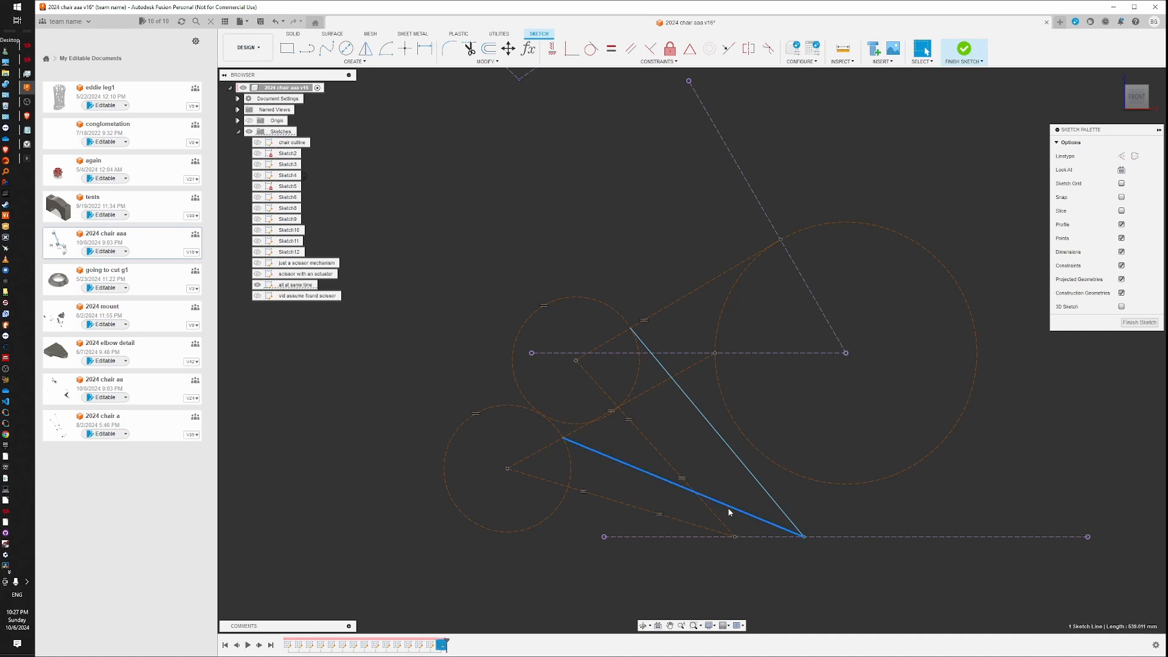
pyautogui.scroll(-3, 625, 547)
pyautogui.click(612, 48)
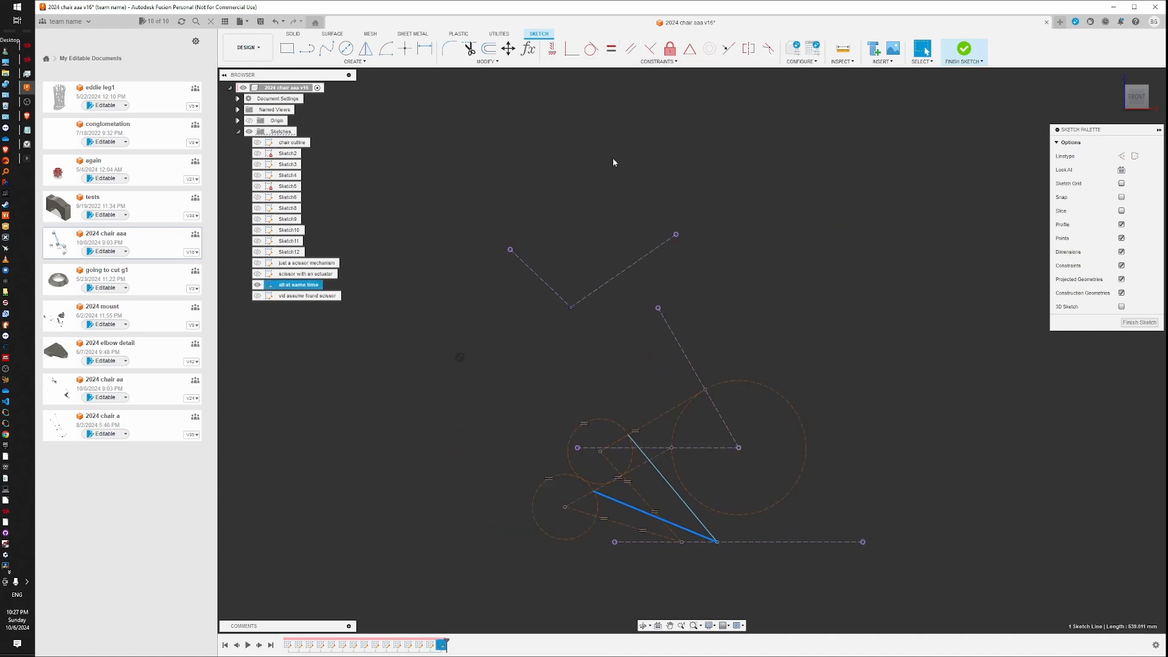
pyautogui.click(559, 295)
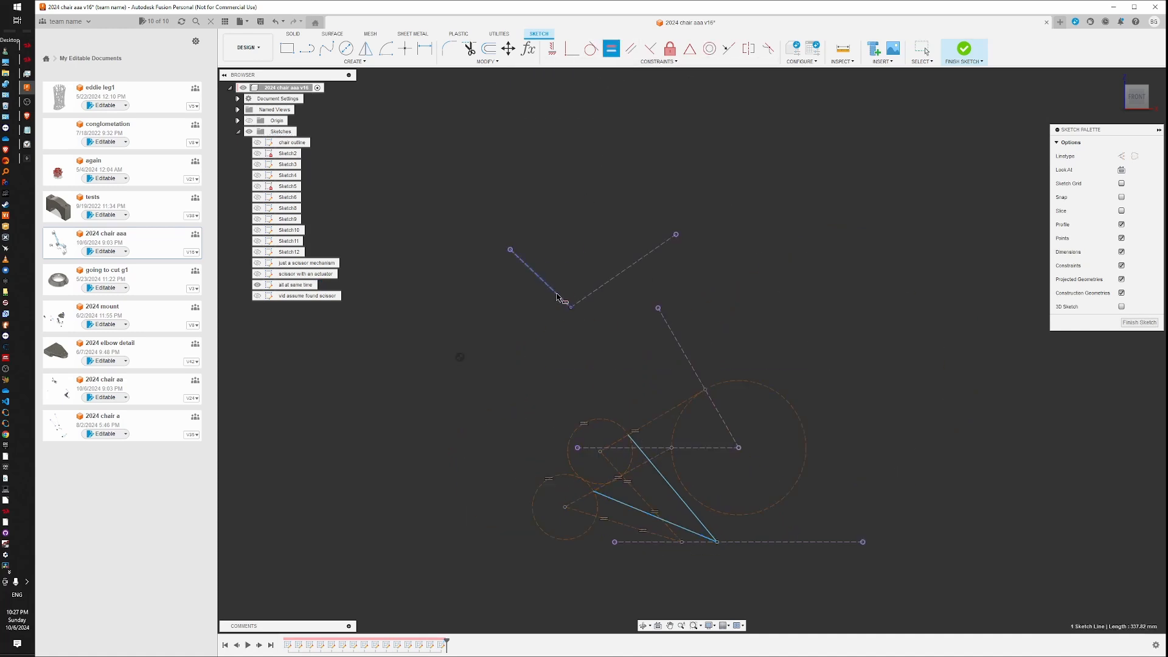
pyautogui.click(641, 512)
pyautogui.click(708, 515)
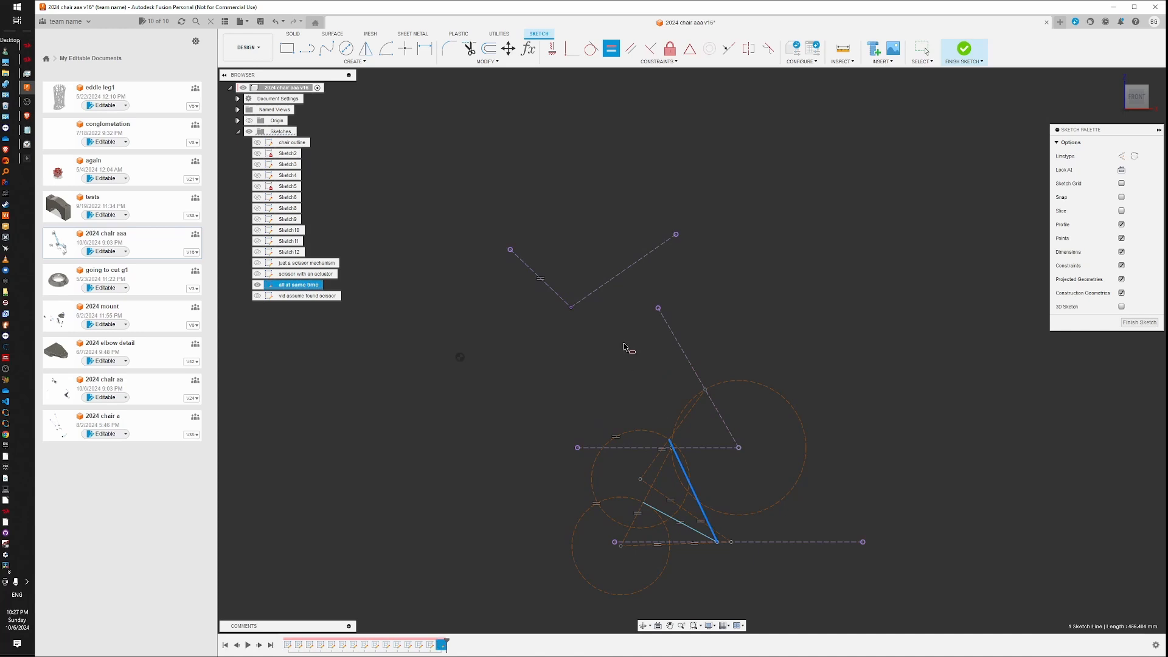
pyautogui.click(601, 288)
pyautogui.press('Escape')
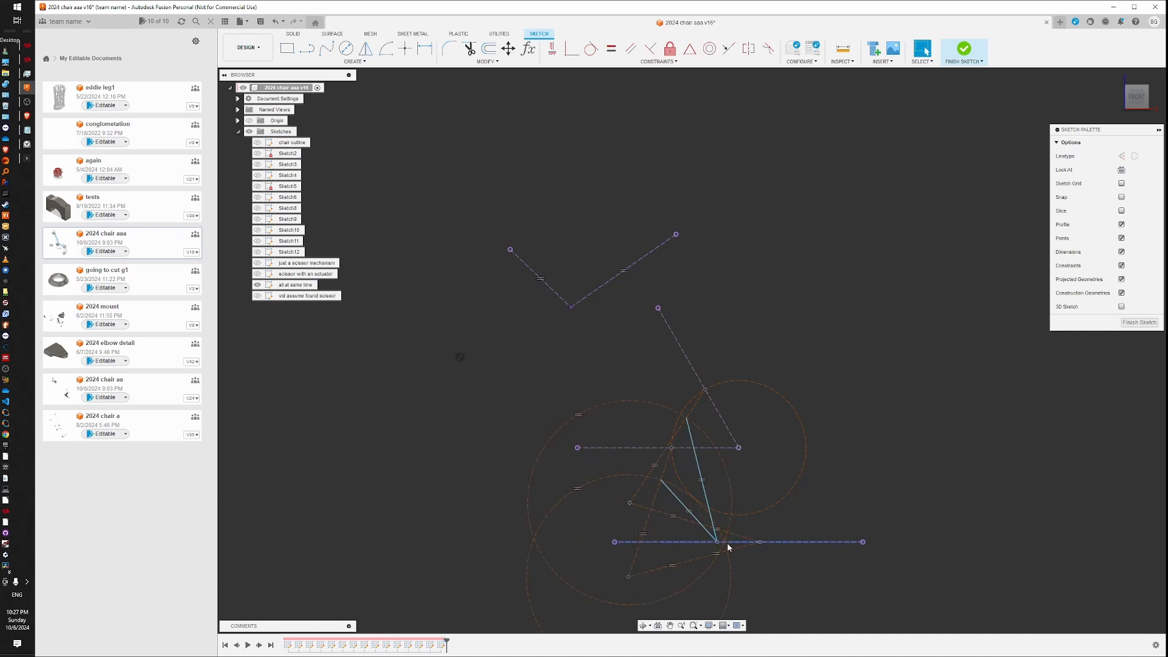
pyautogui.scroll(2, 728, 543)
pyautogui.moveTo(606, 527)
pyautogui.mouseDown()
pyautogui.moveTo(575, 477)
pyautogui.moveTo(516, 445)
pyautogui.moveTo(542, 426)
pyautogui.moveTo(493, 445)
pyautogui.moveTo(561, 470)
pyautogui.moveTo(636, 465)
pyautogui.moveTo(629, 423)
pyautogui.moveTo(638, 497)
pyautogui.mouseUp()
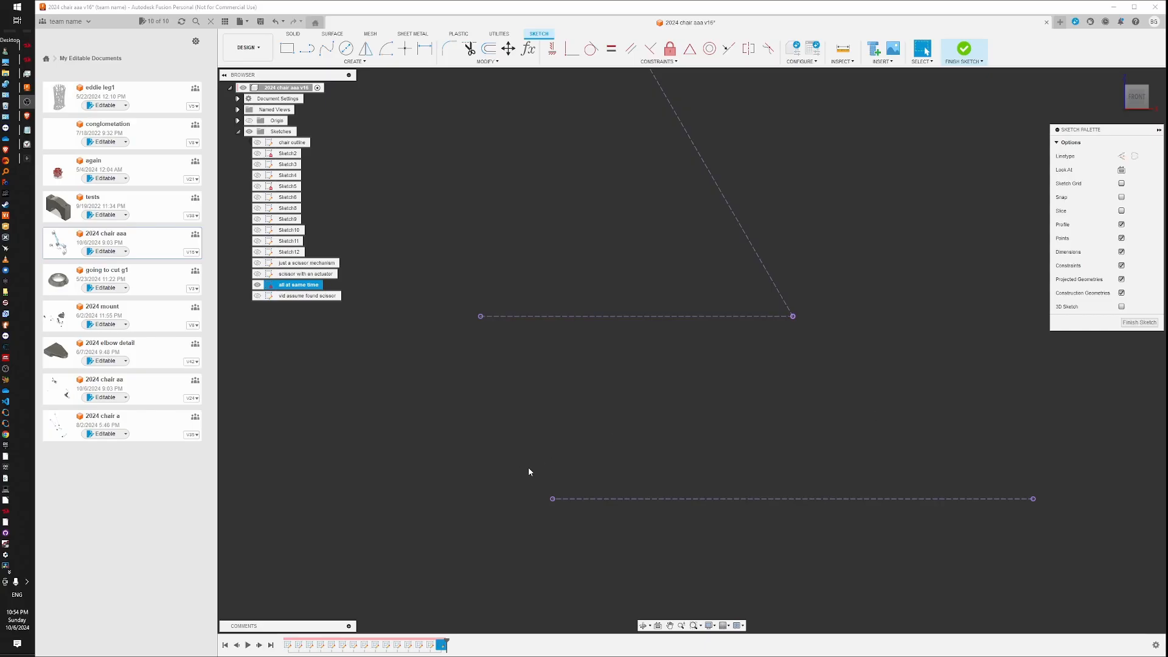
# Draw a two-link scissor from a point on the base line to a middle joint and up towards the backrest
pyautogui.scroll(-4, 690, 455)
pyautogui.scroll(3, 693, 405)
pyautogui.moveTo(735, 487); pyautogui.dragTo(724, 444, button='middle')
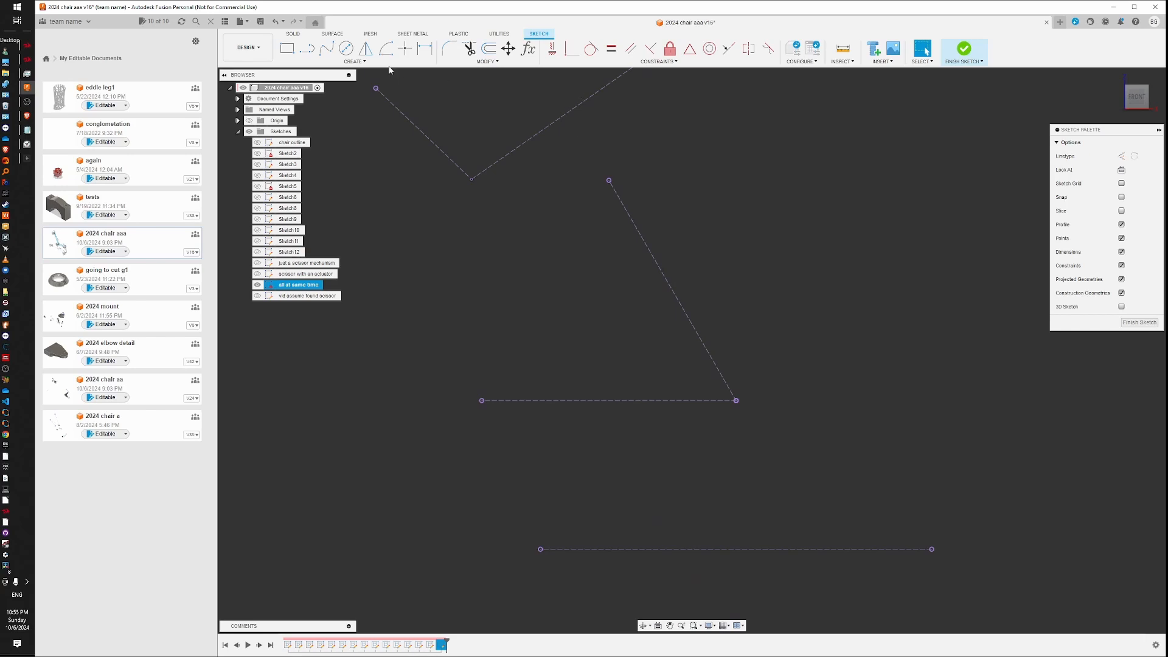
pyautogui.press('l')
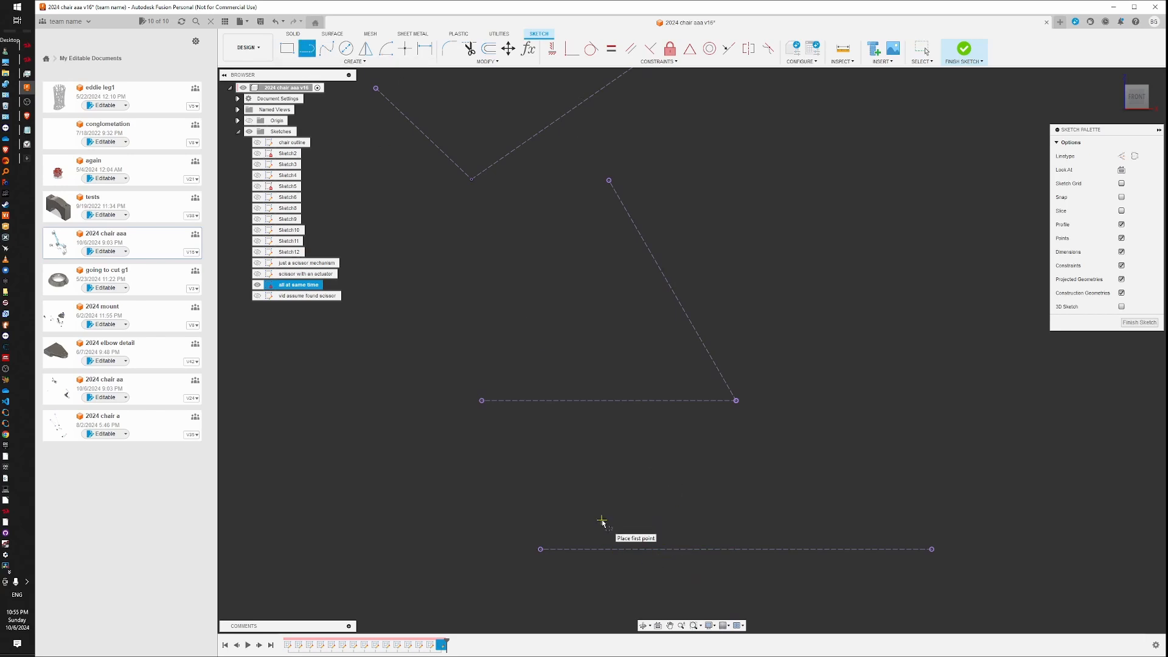
pyautogui.click(661, 550)
pyautogui.click(524, 470)
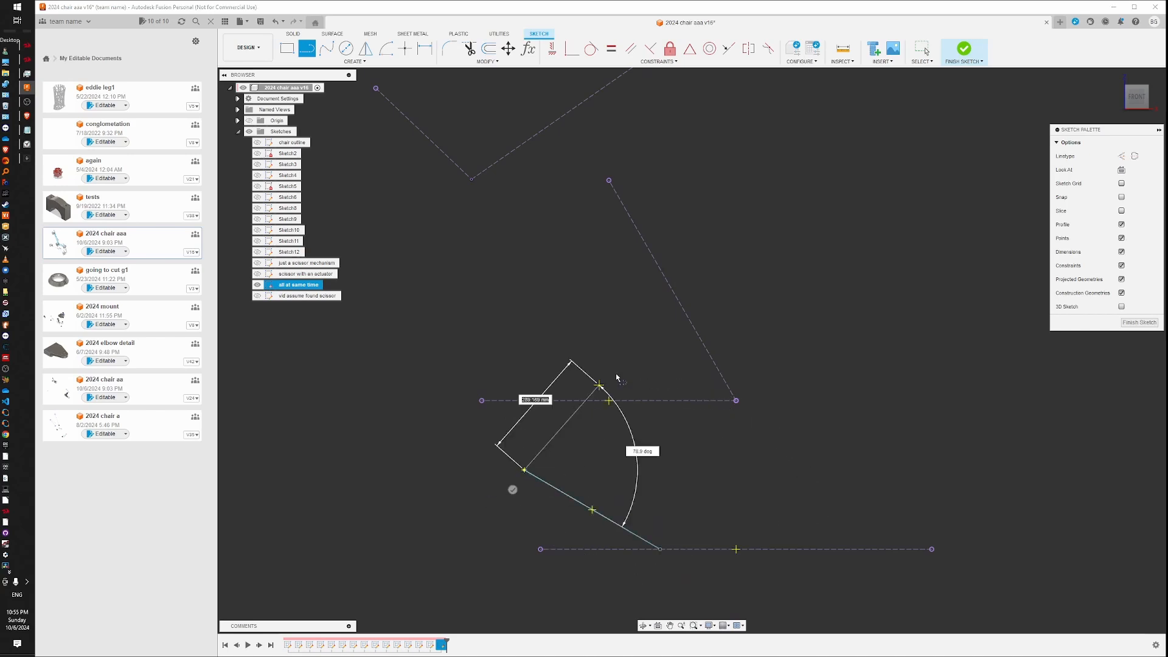
pyautogui.click(660, 317)
pyautogui.press('Escape')
# Draw a second two-link scissor from the same base point and attach the scissors' free ends to the flat and raised backrest lines
pyautogui.press('l')
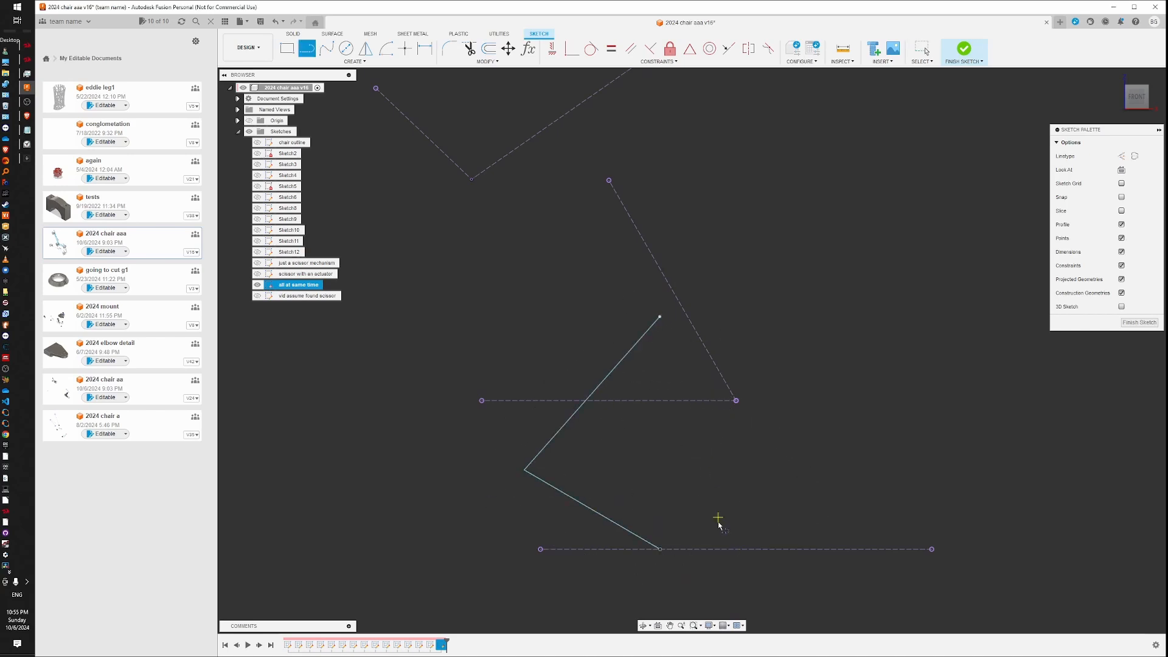
pyautogui.click(660, 549)
pyautogui.click(563, 337)
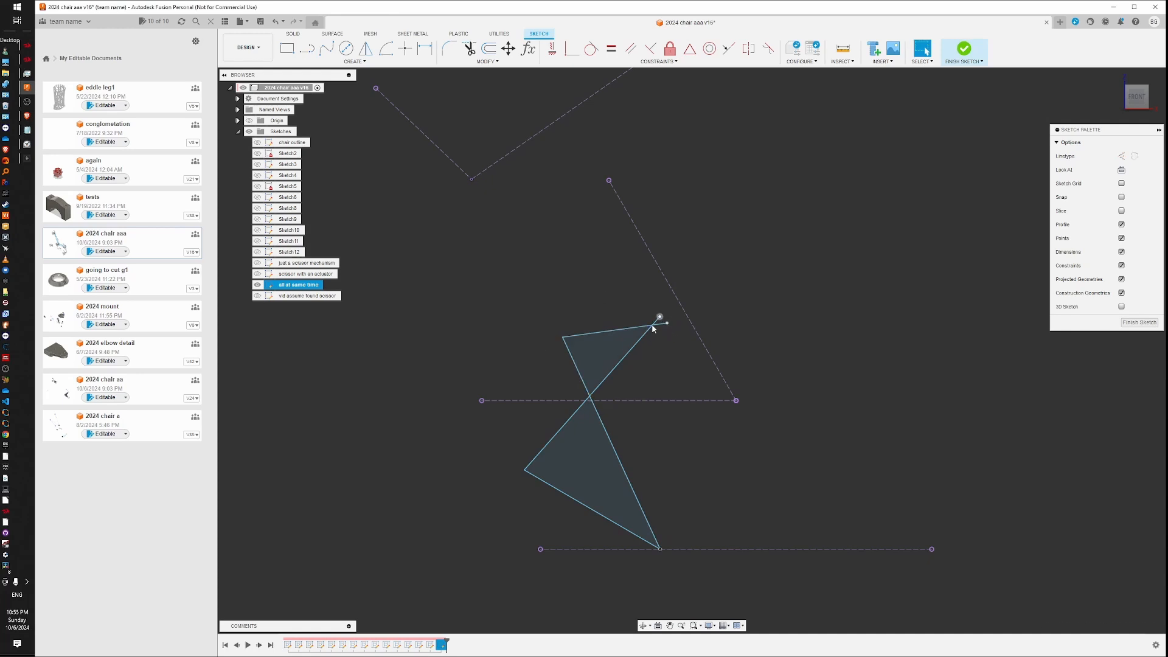
pyautogui.moveTo(659, 317); pyautogui.dragTo(613, 401)
pyautogui.moveTo(668, 323); pyautogui.dragTo(696, 331)
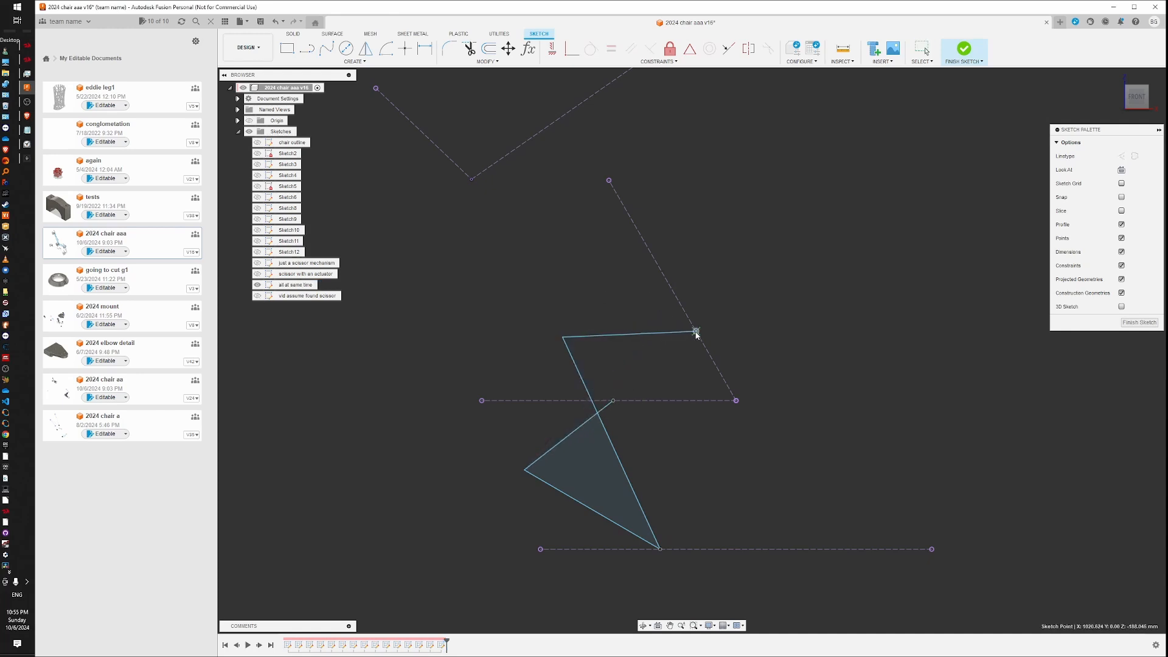
# Draw a circle centred on the backrest pivot and make both scissors' free ends coincident with it
pyautogui.click(346, 48)
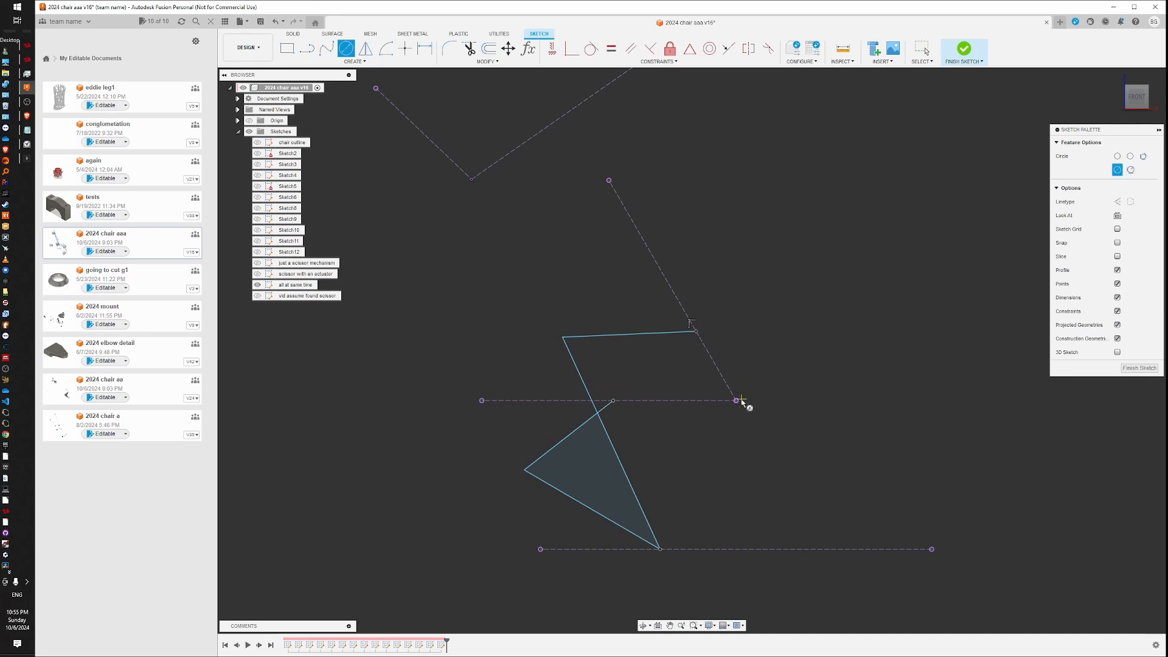
pyautogui.click(736, 400)
pyautogui.click(704, 346)
pyautogui.press('Escape')
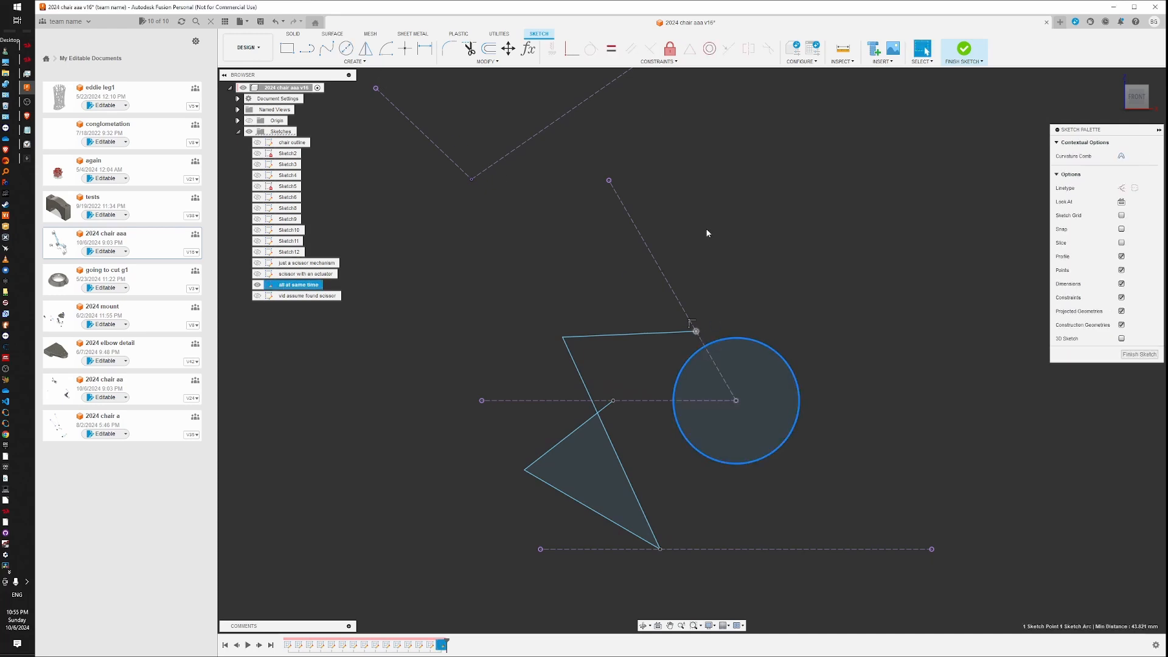
pyautogui.click(572, 48)
pyautogui.moveTo(614, 401)
pyautogui.mouseDown()
pyautogui.moveTo(683, 385)
pyautogui.moveTo(740, 399)
pyautogui.mouseUp()
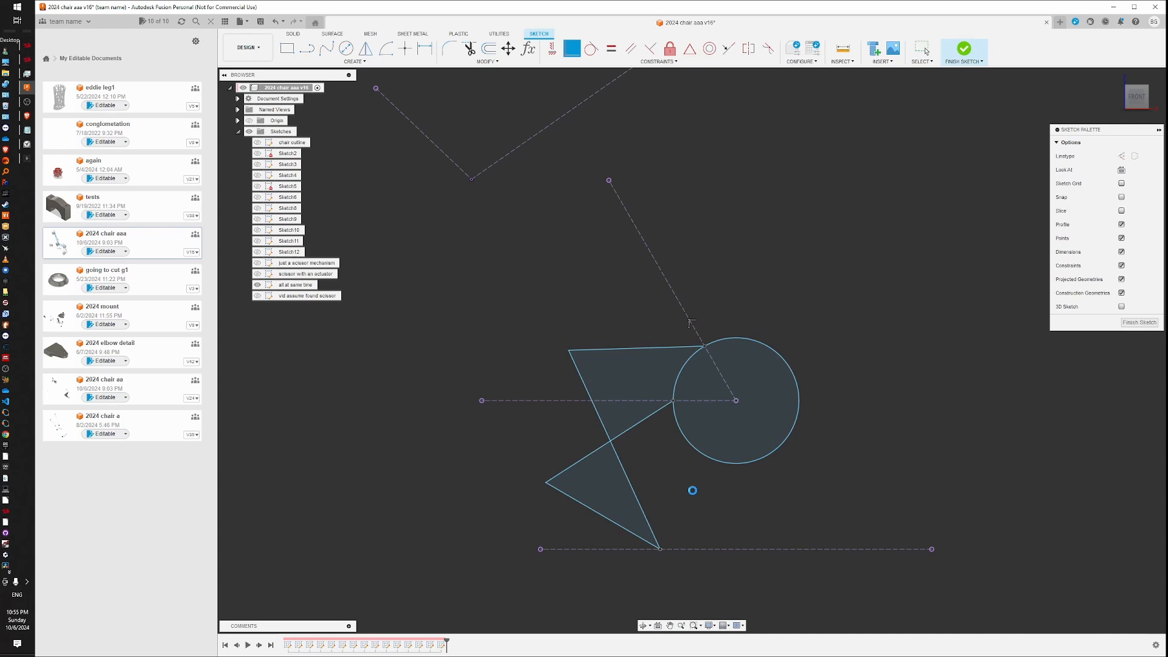
pyautogui.click(552, 472)
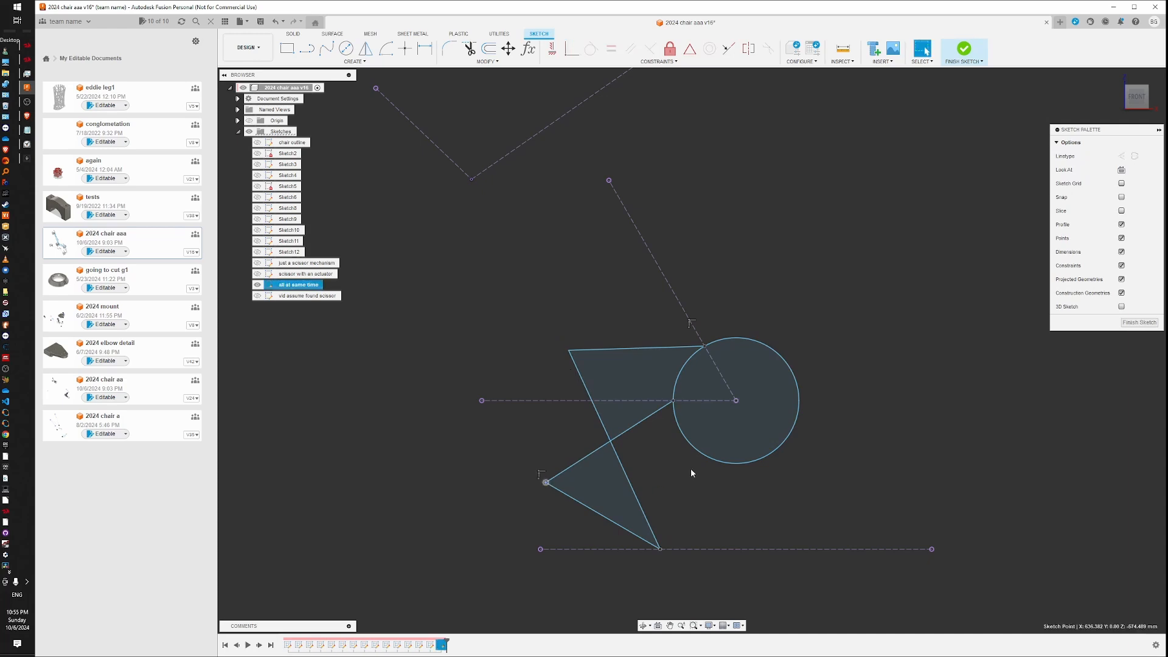
pyautogui.click(747, 395)
# Constrain all four scissor links to equal length, keeping the raised scissor's middle joint where the constraint places it
pyautogui.click(601, 449)
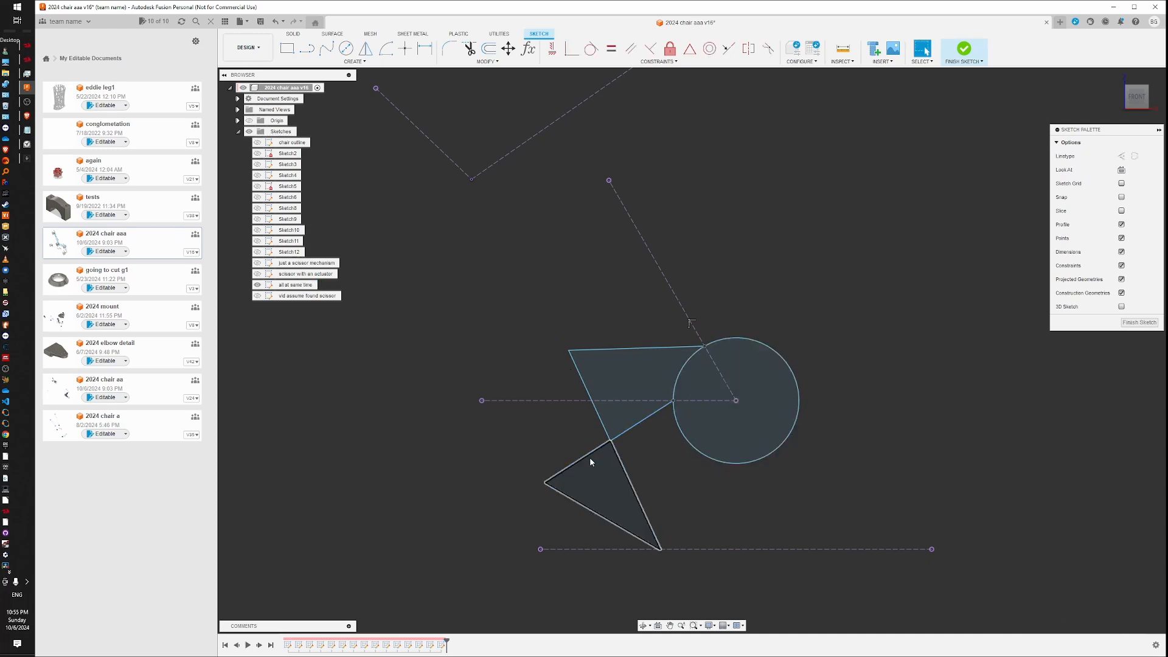
pyautogui.keyDown('ctrl'); pyautogui.click(591, 505); pyautogui.keyUp('ctrl')
pyautogui.keyDown('ctrl'); pyautogui.click(618, 461); pyautogui.keyUp('ctrl')
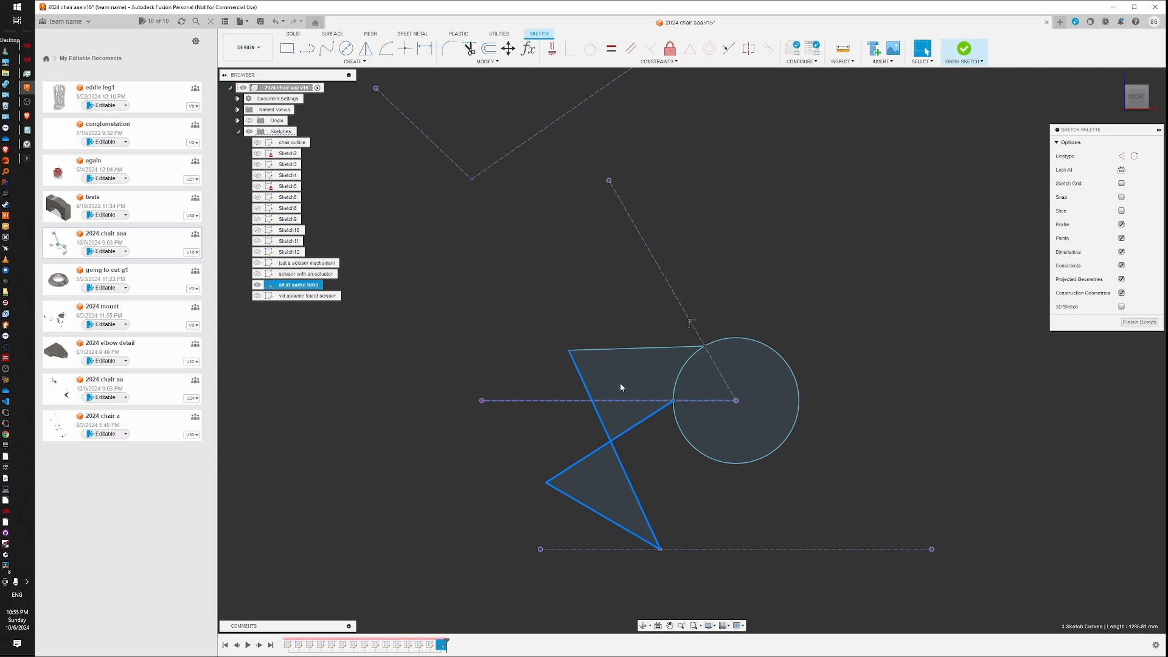
pyautogui.keyDown('ctrl'); pyautogui.click(614, 348); pyautogui.keyUp('ctrl')
pyautogui.click(610, 48)
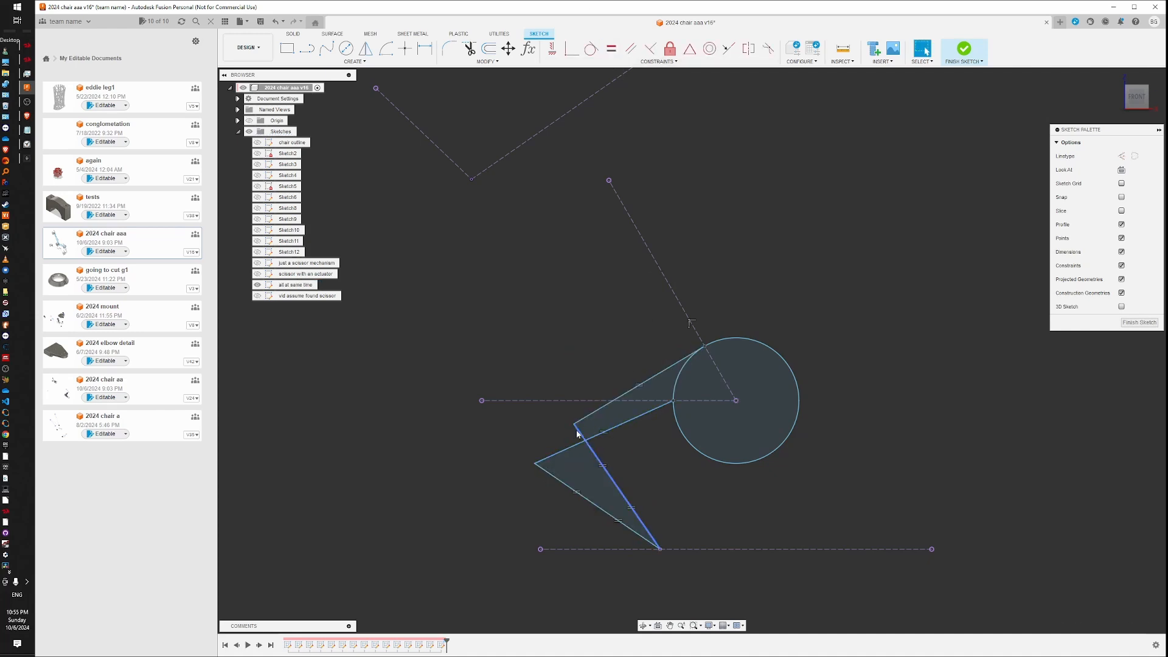
pyautogui.moveTo(574, 425)
pyautogui.mouseDown()
pyautogui.moveTo(586, 377)
pyautogui.moveTo(593, 393)
pyautogui.mouseUp()
pyautogui.hotkey('ctrl', 'z')
pyautogui.click(691, 447)
# Convert the links and pivot circle to construction geometry and pull the flat scissor's middle joint down and away from the backrest pivot
pyautogui.moveTo(805, 300); pyautogui.dragTo(486, 525)
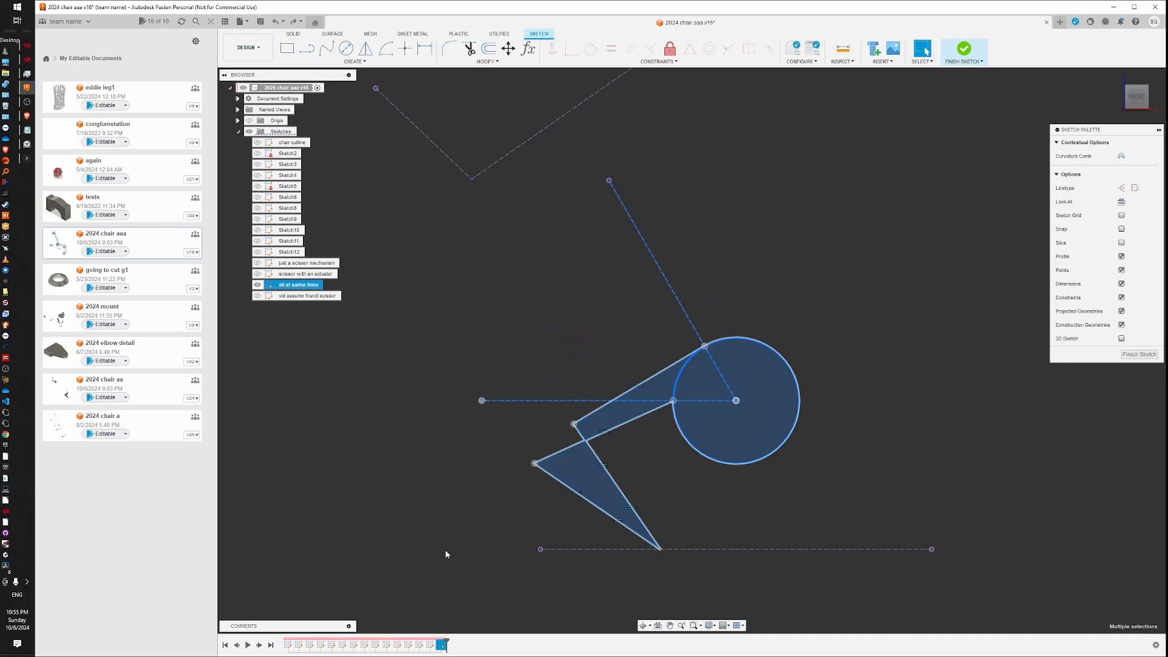
pyautogui.press('x')
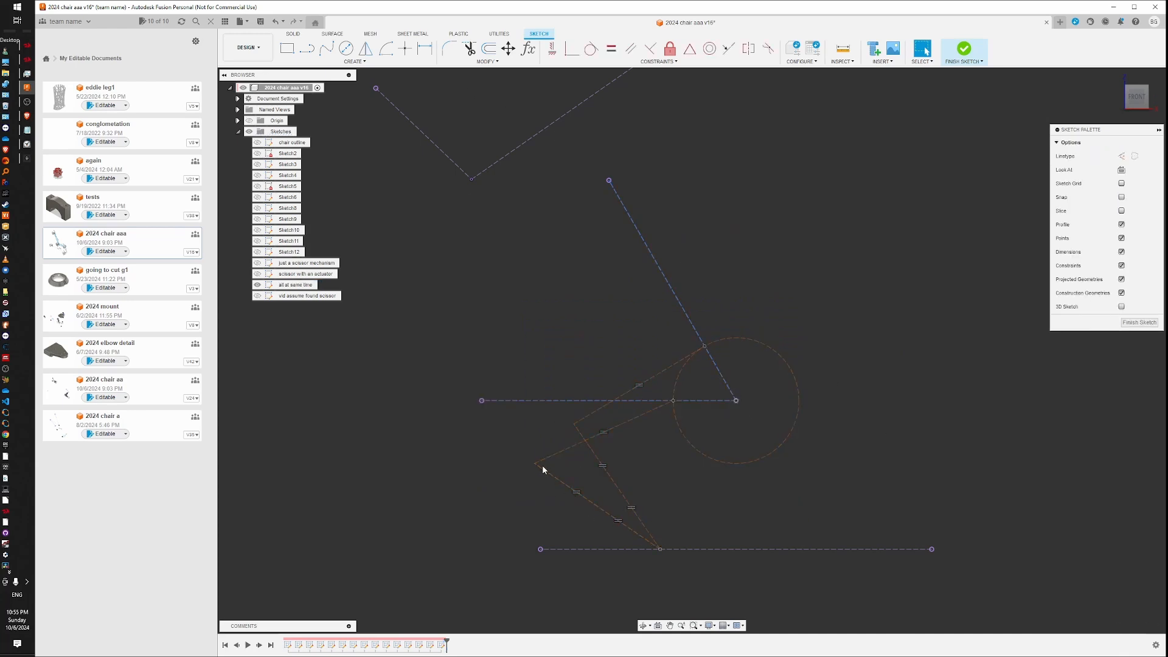
pyautogui.moveTo(535, 463); pyautogui.dragTo(509, 496)
pyautogui.moveTo(681, 516); pyautogui.dragTo(631, 451, button='middle')
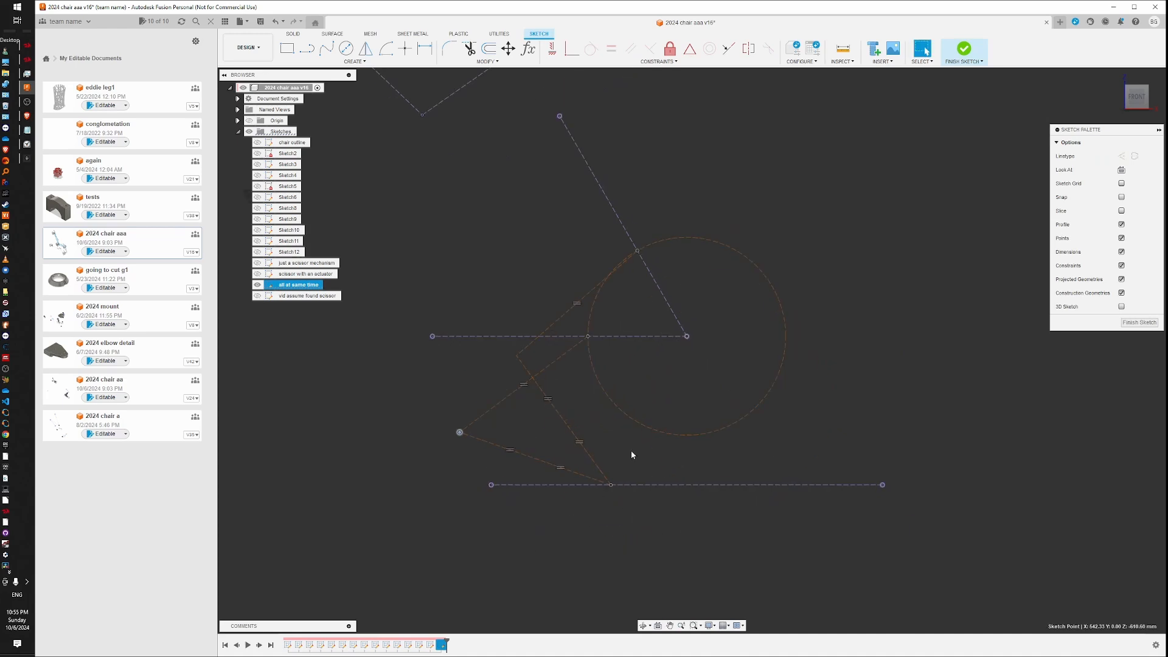
# Dimension the distance from the scissors' base joint to the base line's far end and fix the flat scissor's lower link
pyautogui.click(612, 485)
pyautogui.press('d')
pyautogui.click(882, 485)
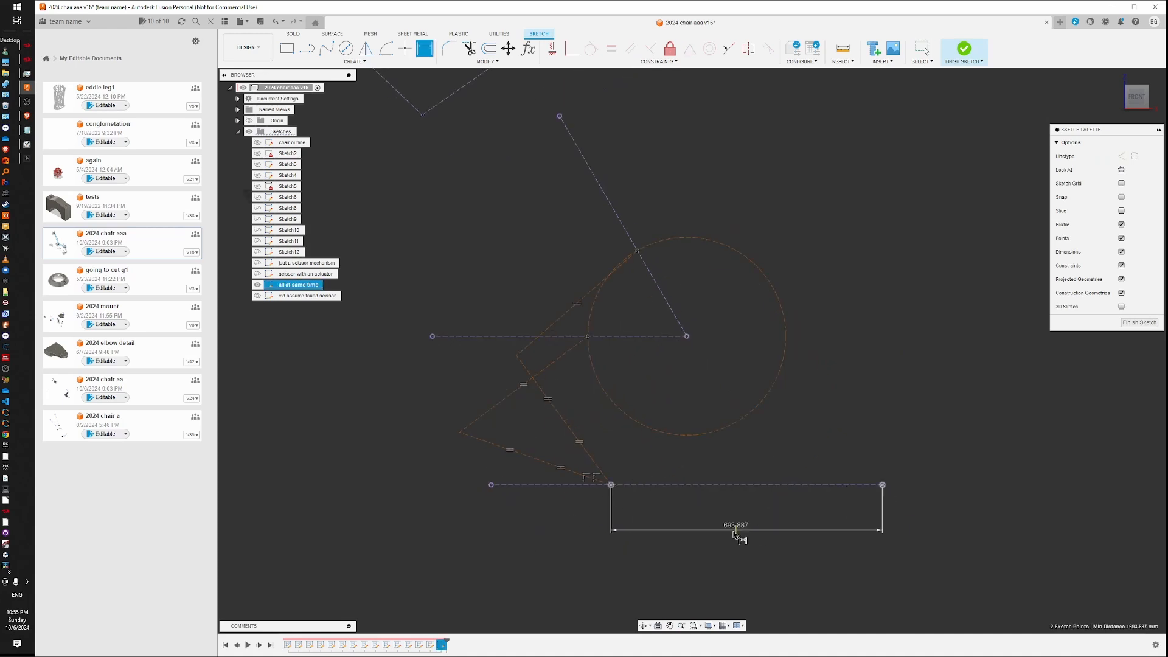
pyautogui.click(734, 532)
pyautogui.press('Return')
pyautogui.press('Escape')
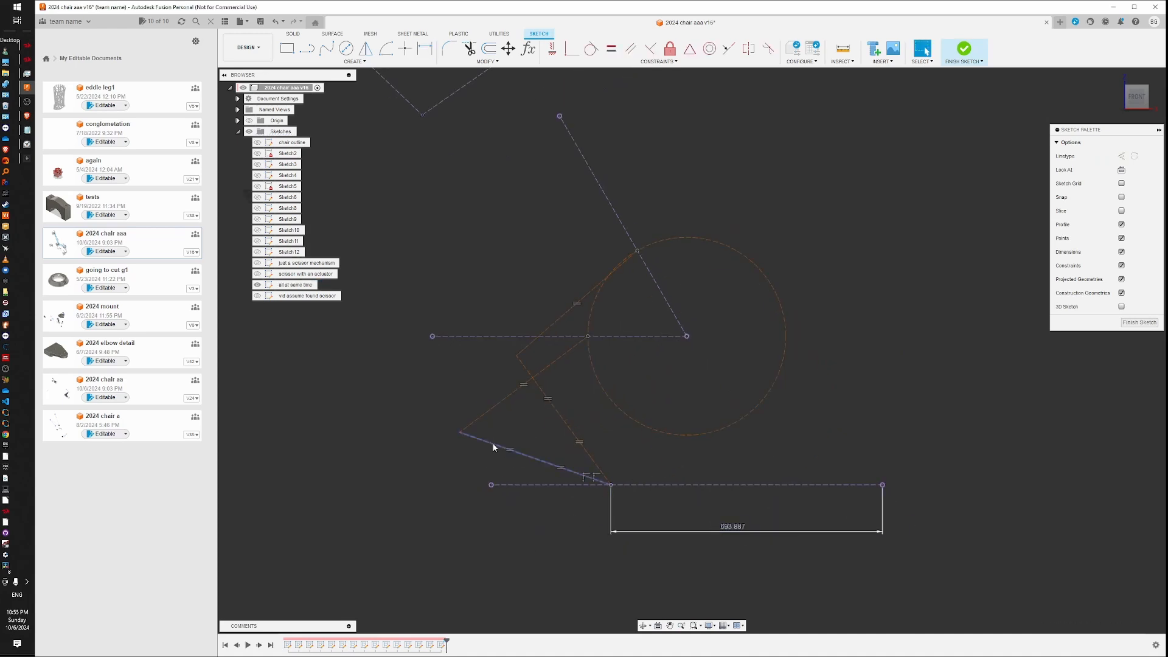
pyautogui.click(670, 49)
pyautogui.press('Escape')
# Draw an actuator line between the lower and upper links of each scissor
pyautogui.click(306, 48)
pyautogui.click(550, 466)
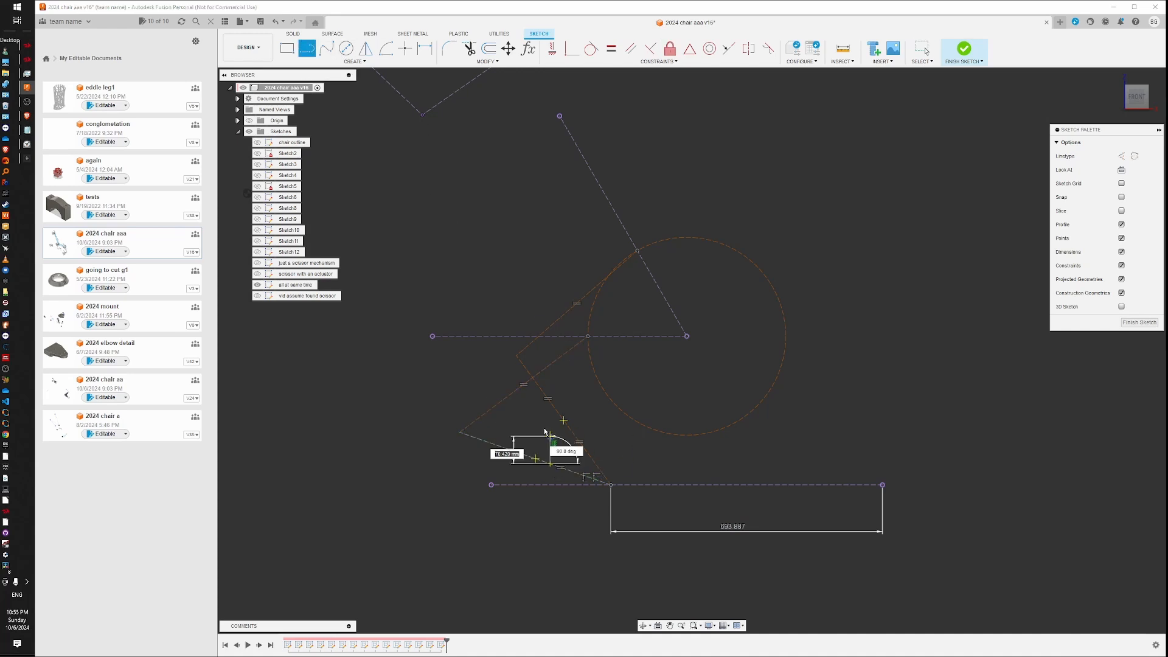
pyautogui.click(521, 385)
pyautogui.press('Escape')
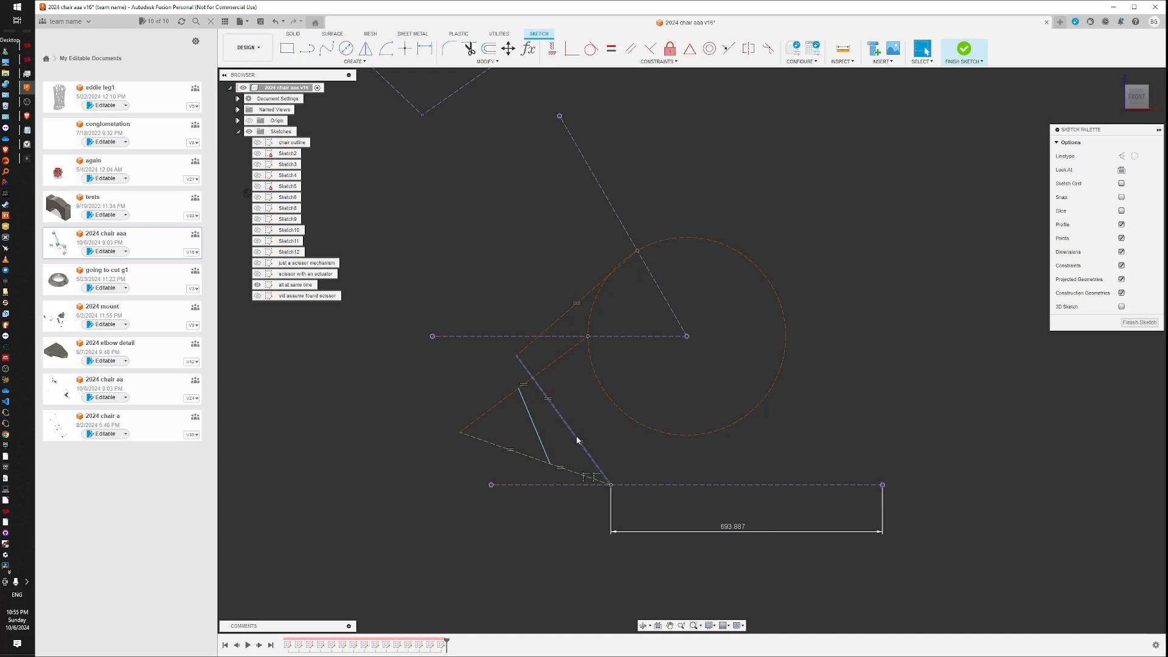
pyautogui.press('l')
pyautogui.click(578, 441)
pyautogui.click(576, 306)
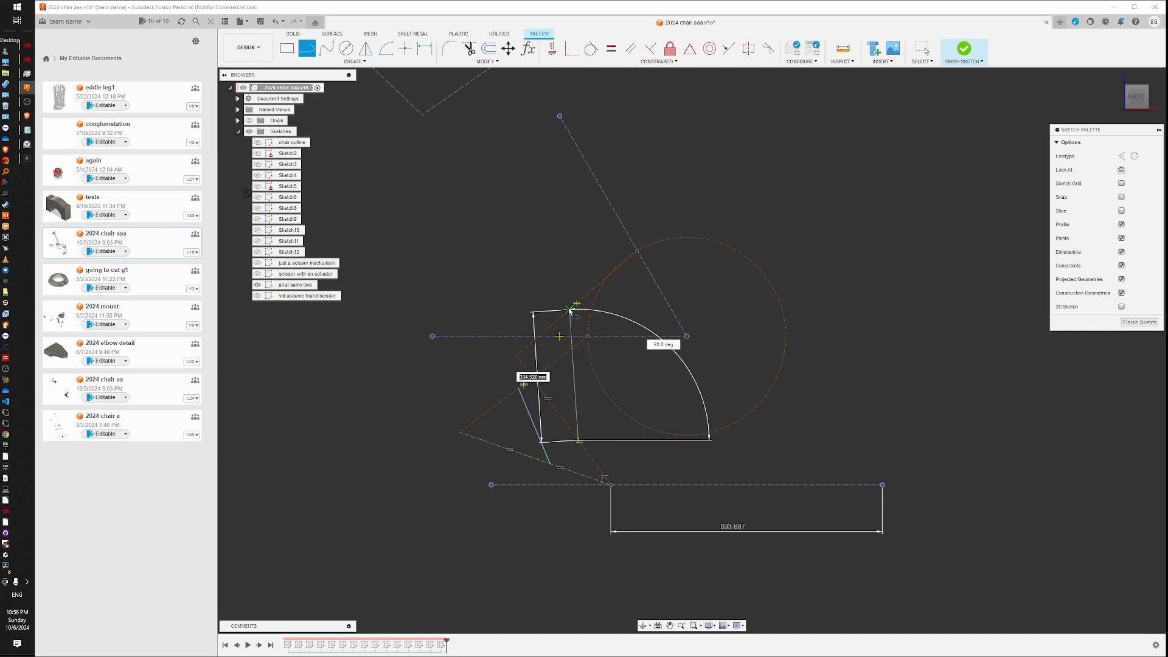
pyautogui.press('Escape')
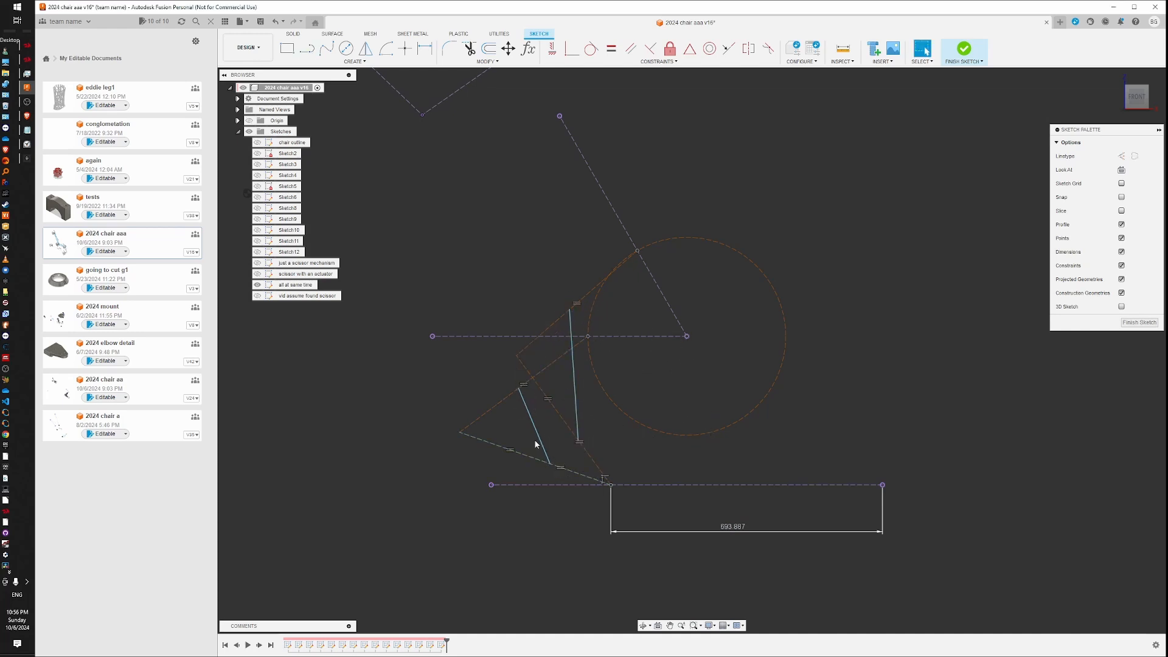
# Draw a circle on each scissor's middle joint passing through the actuator's upper end
pyautogui.press('c')
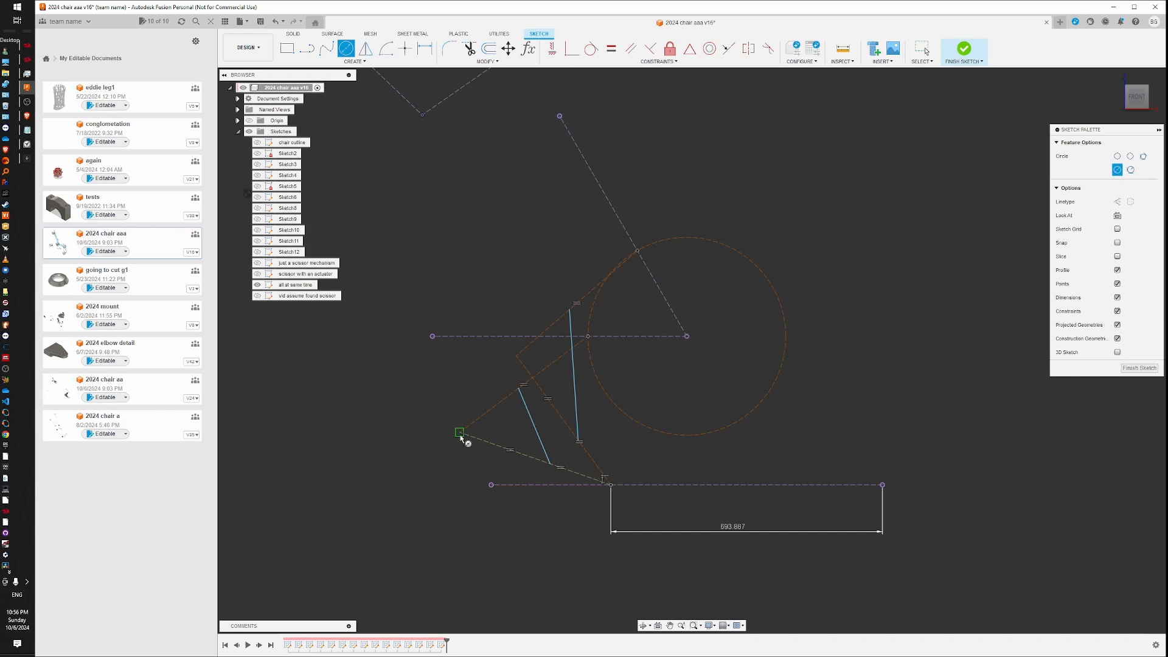
pyautogui.click(460, 433)
pyautogui.click(522, 391)
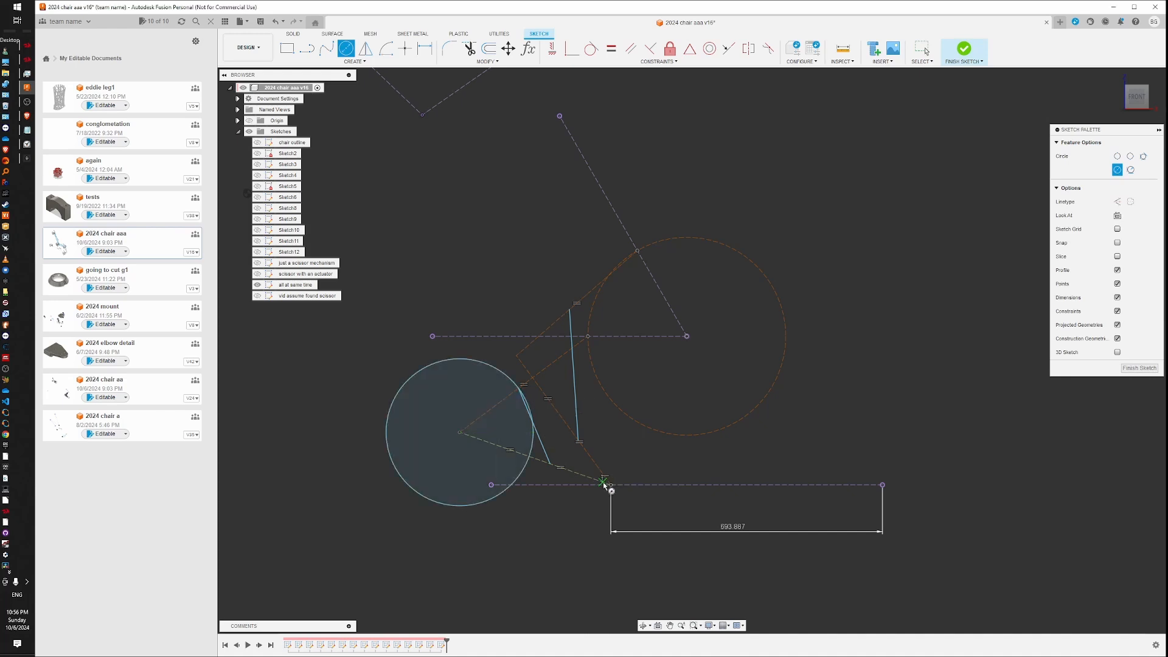
pyautogui.click(517, 357)
pyautogui.click(575, 317)
pyautogui.press('Escape')
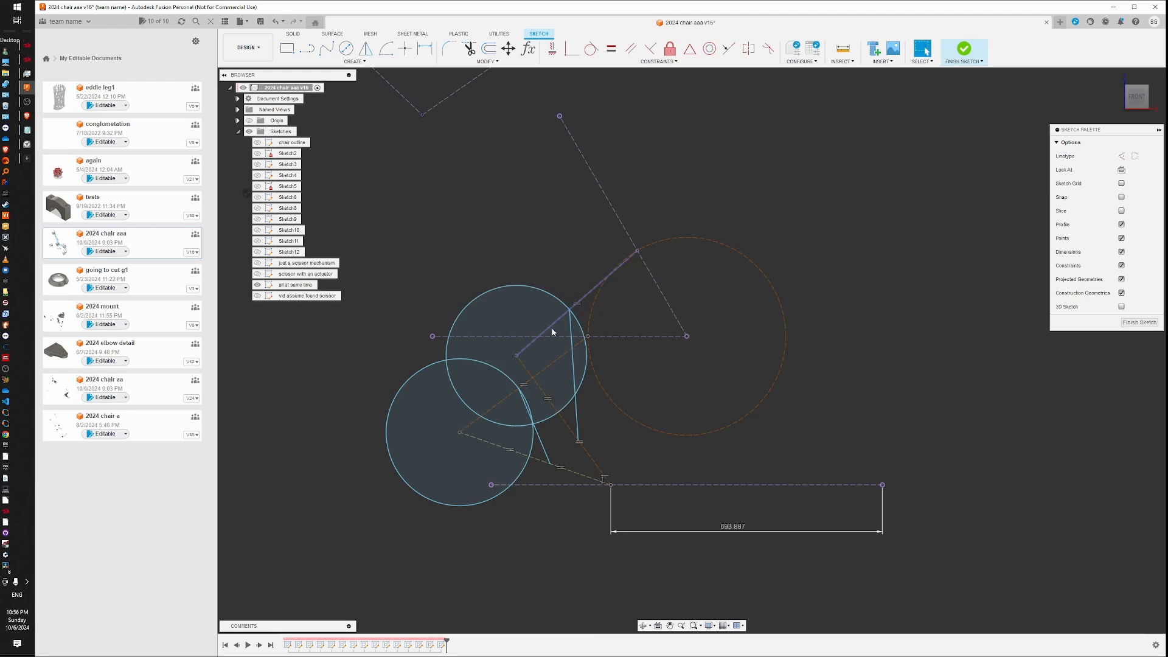
pyautogui.click(570, 310)
pyautogui.press('Escape')
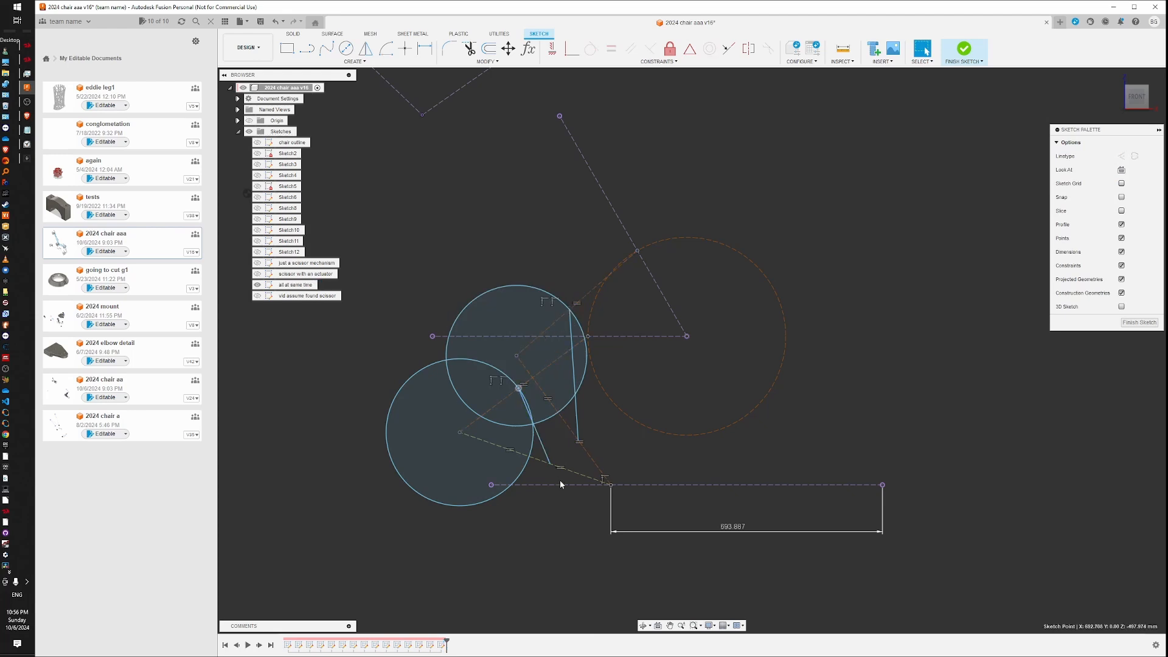
# Draw a circle on the shared base joint through the raised actuator's lower end and make the flat actuator's lower end coincident with it
pyautogui.click(347, 48)
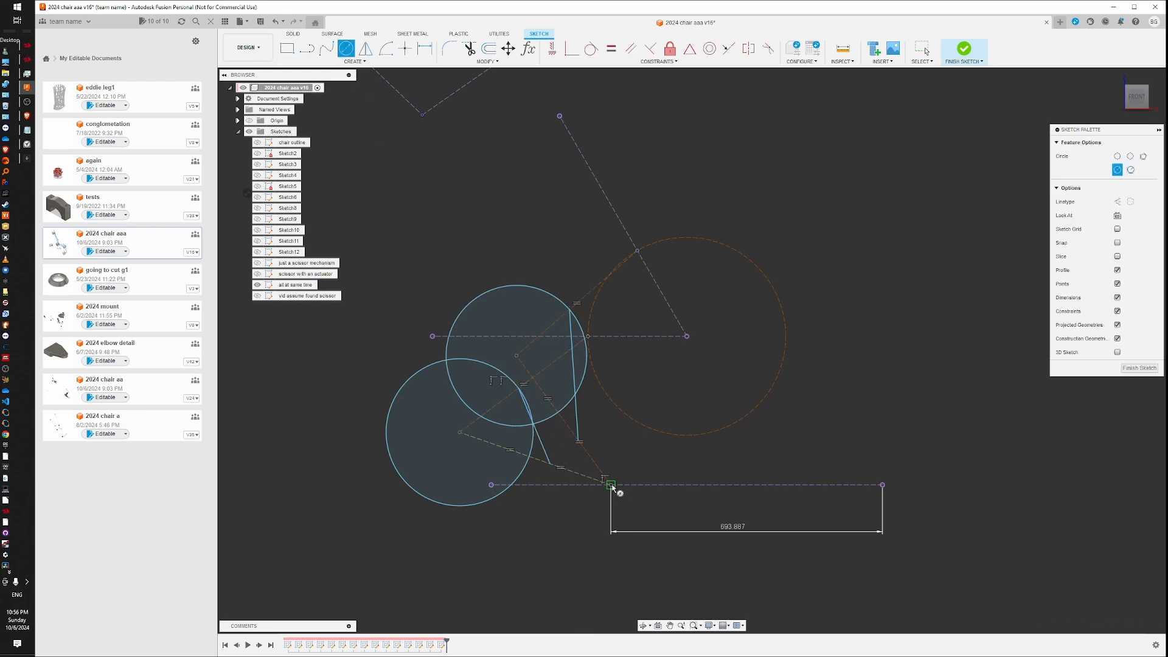
pyautogui.click(611, 484)
pyautogui.click(580, 441)
pyautogui.click(595, 465)
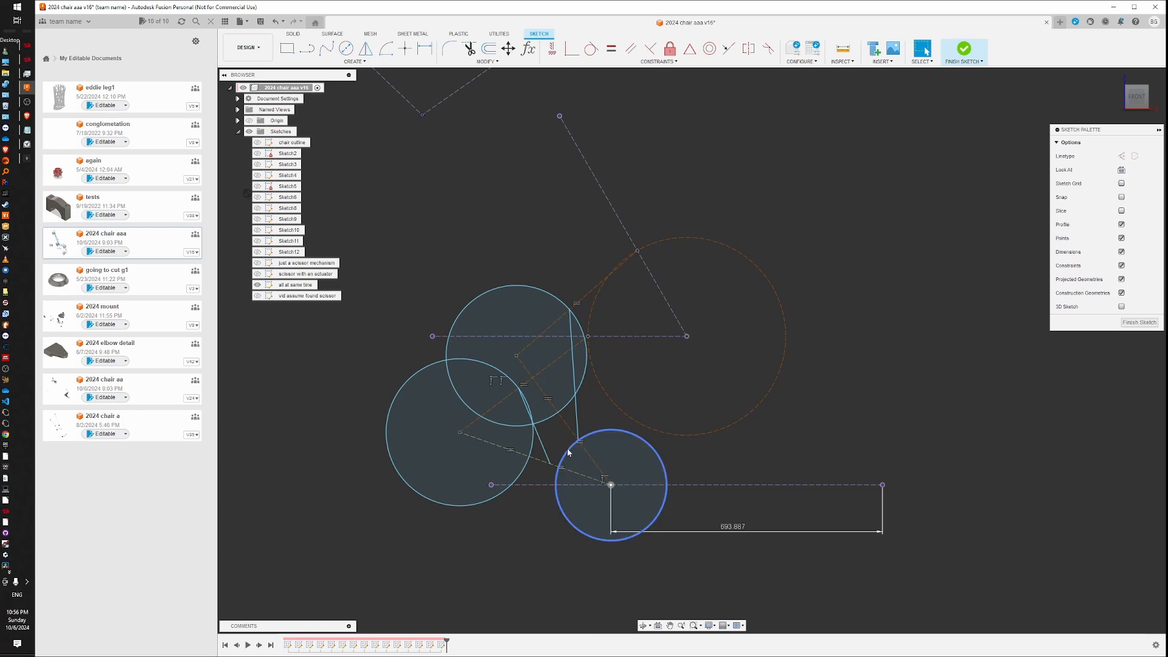
pyautogui.click(550, 463)
pyautogui.click(572, 49)
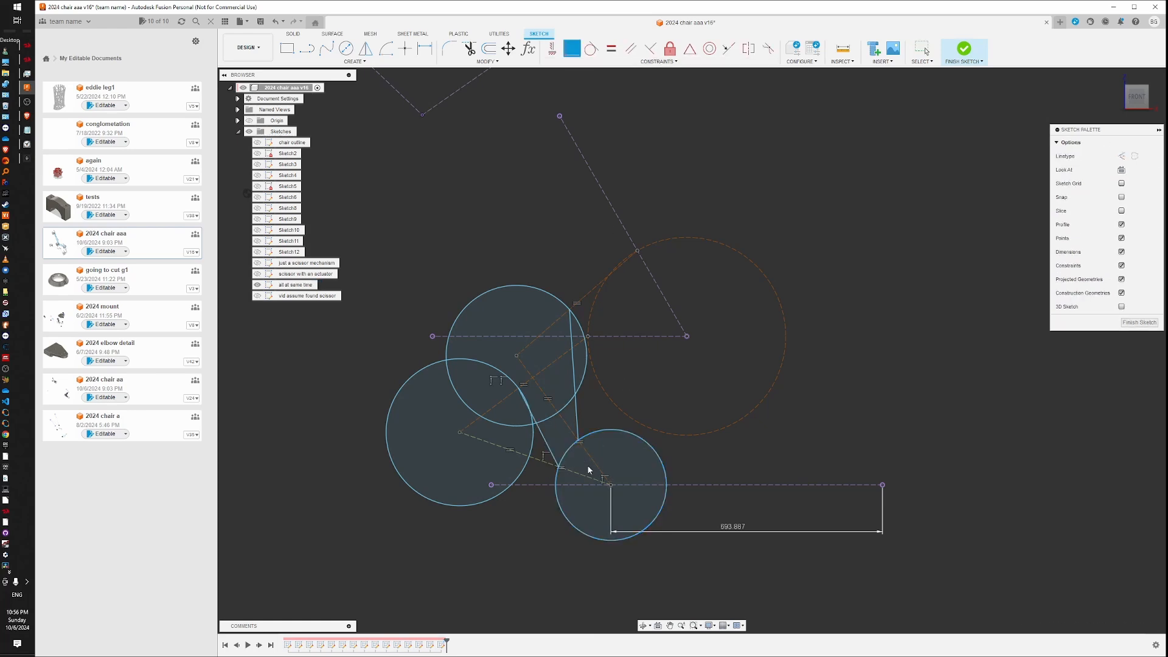
# Convert the mechanism's circles to construction geometry, keeping the two actuator lines solid
pyautogui.moveTo(902, 222); pyautogui.dragTo(459, 577)
pyautogui.press('x')
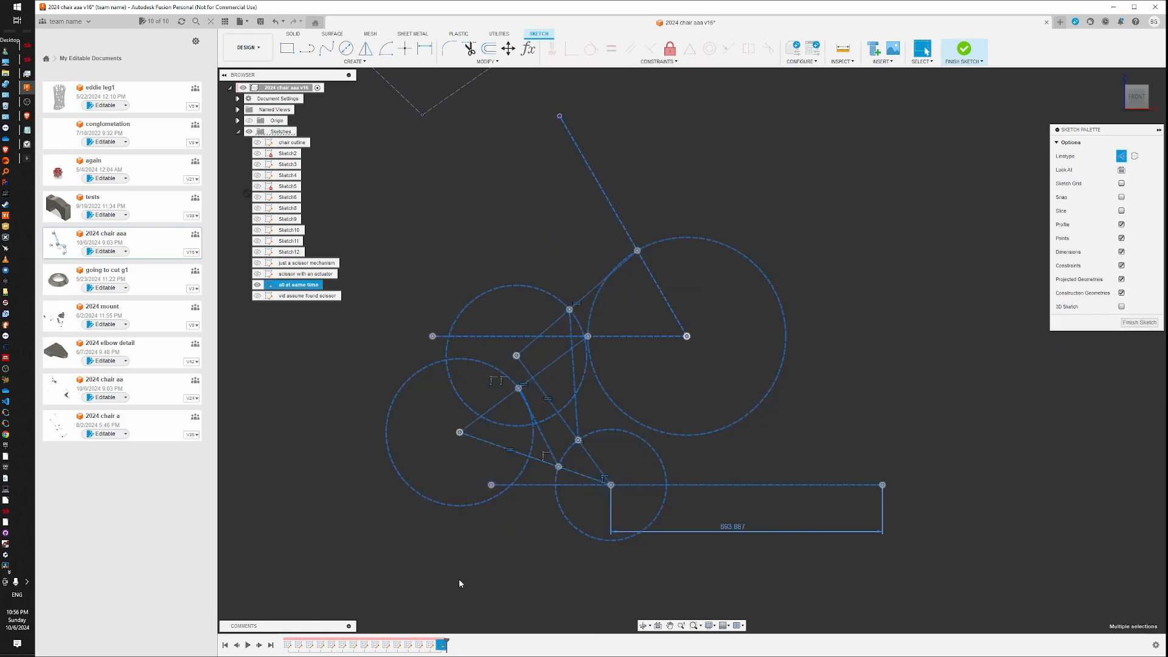
pyautogui.click(459, 577)
# Make the flat scissor's actuator line equal in length to the shorter actuator reference line
pyautogui.click(542, 437)
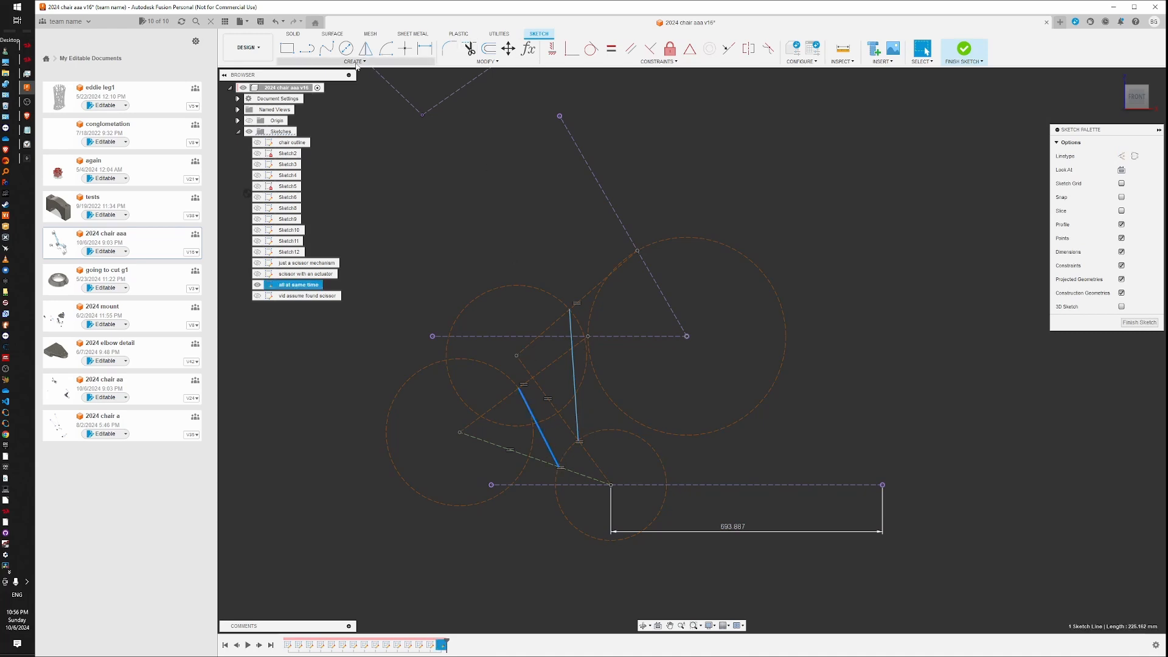
pyautogui.click(611, 49)
pyautogui.click(398, 95)
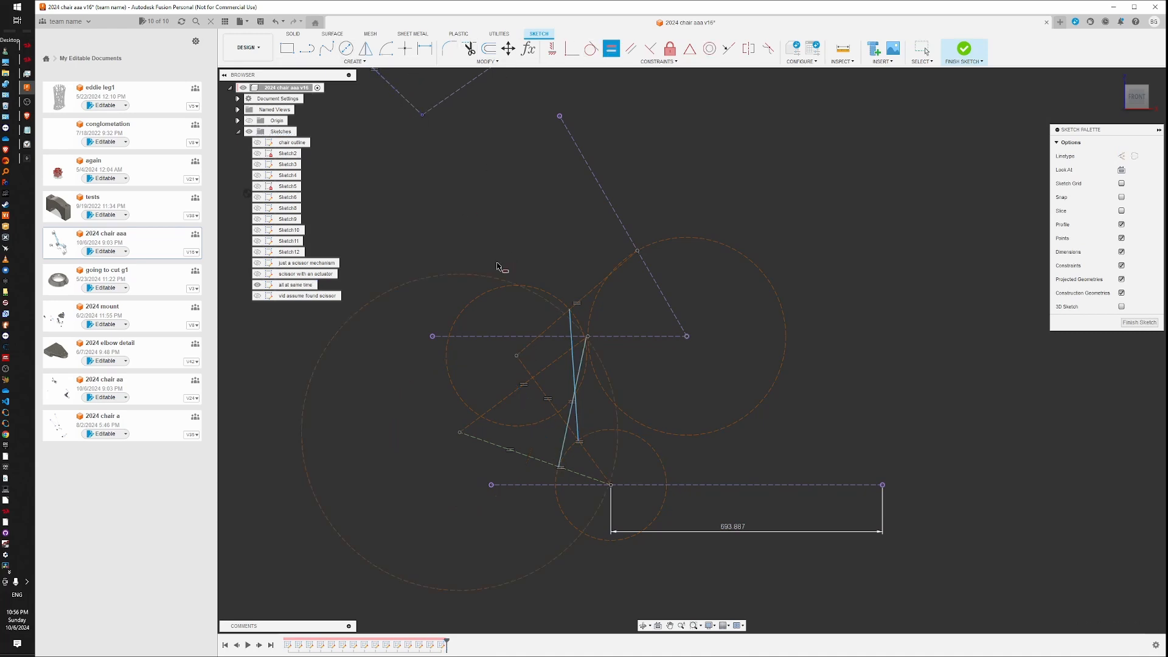
pyautogui.press('Escape')
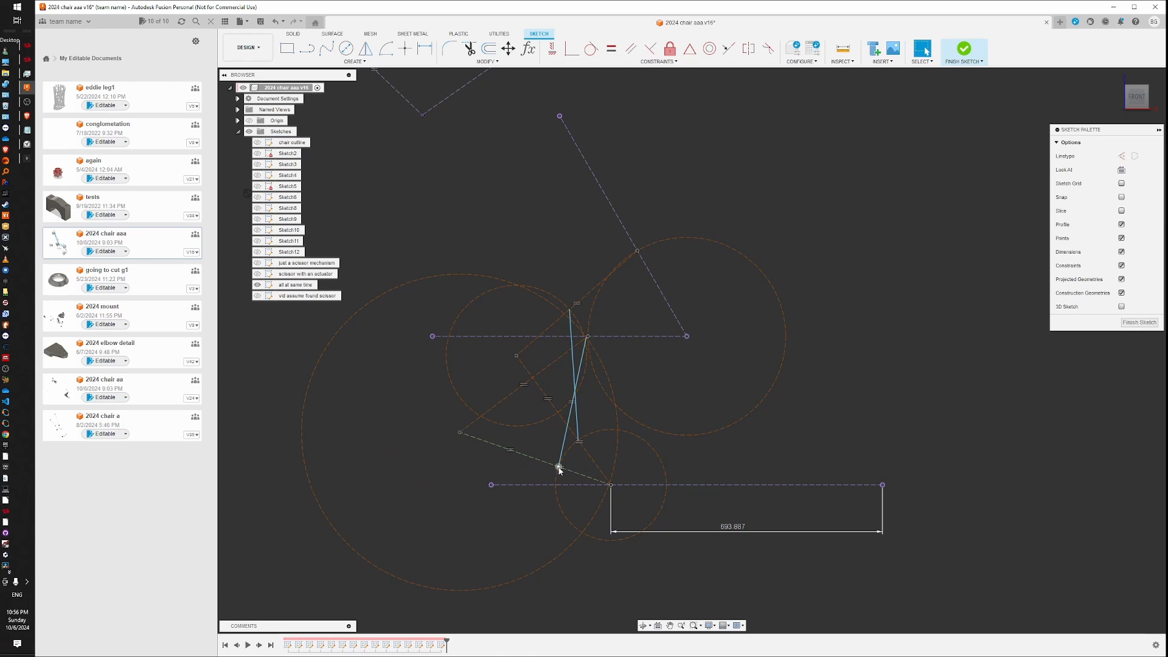
# Move the flat actuator's lower end slightly and bring its upper end down along the upper link, away from the seat joint
pyautogui.moveTo(560, 470); pyautogui.dragTo(563, 475)
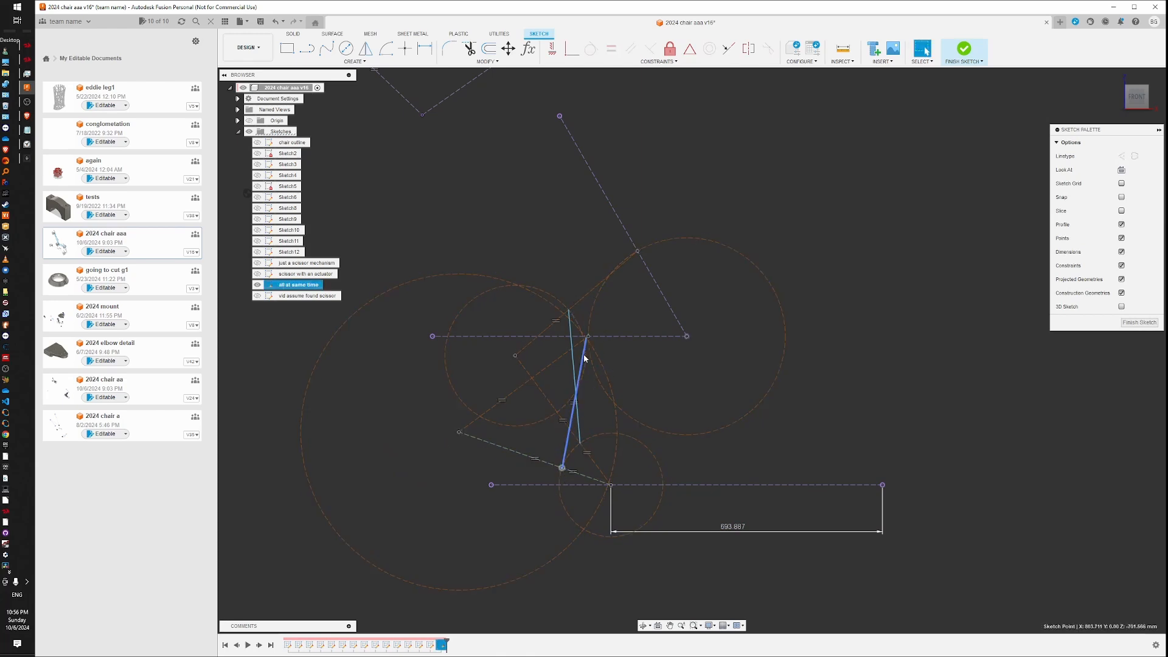
pyautogui.scroll(6, 583, 353)
pyautogui.scroll(-6, 593, 311)
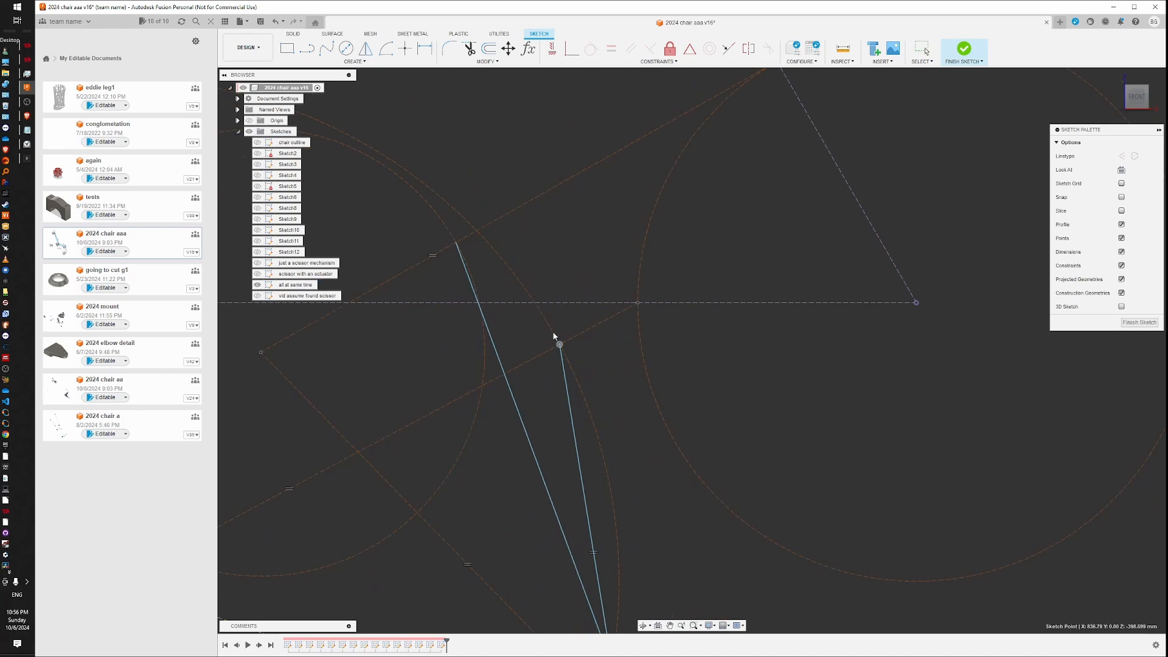
pyautogui.moveTo(559, 351); pyautogui.dragTo(547, 361)
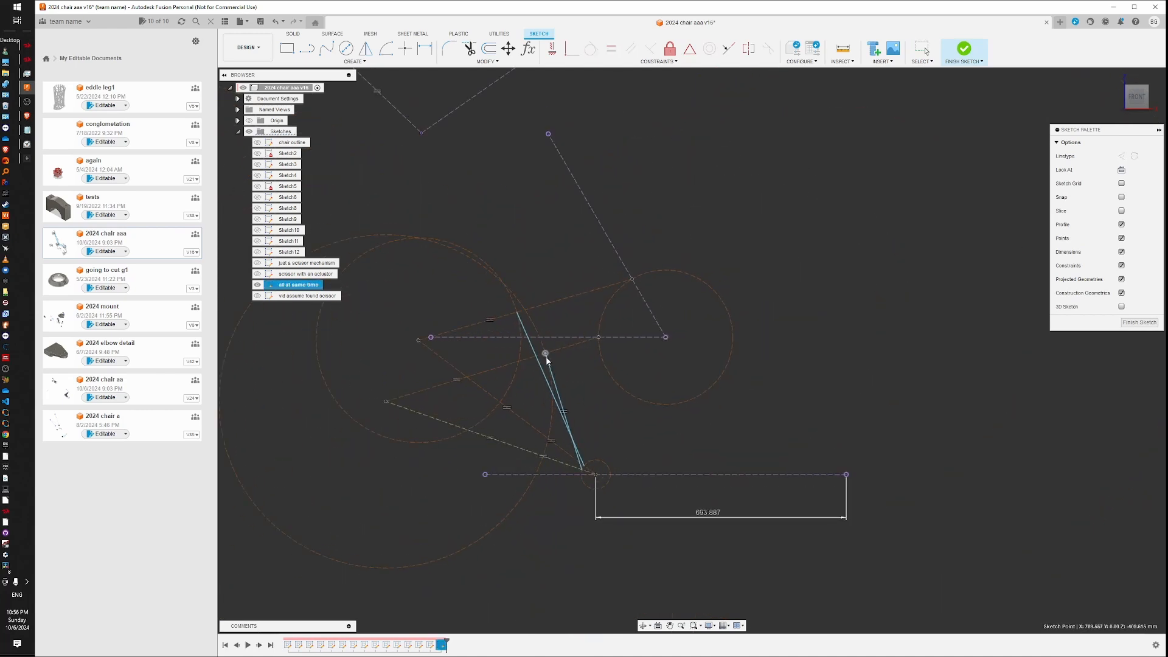
pyautogui.click(592, 382)
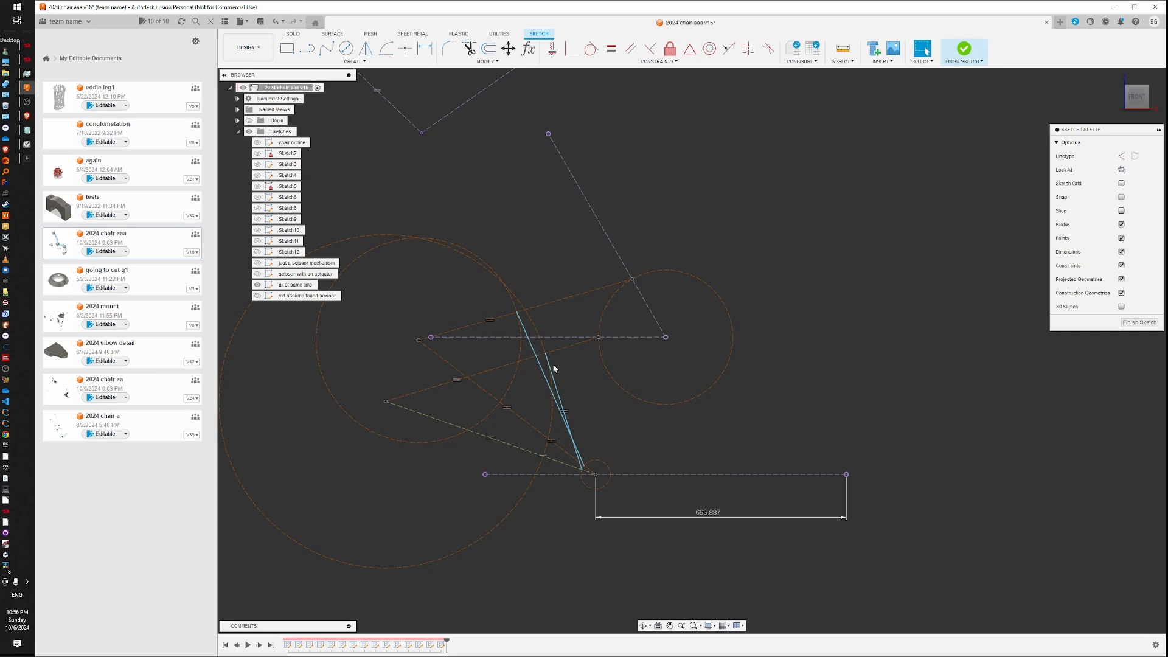
# Unfix the flat scissor's lower link so it can move
pyautogui.click(560, 461)
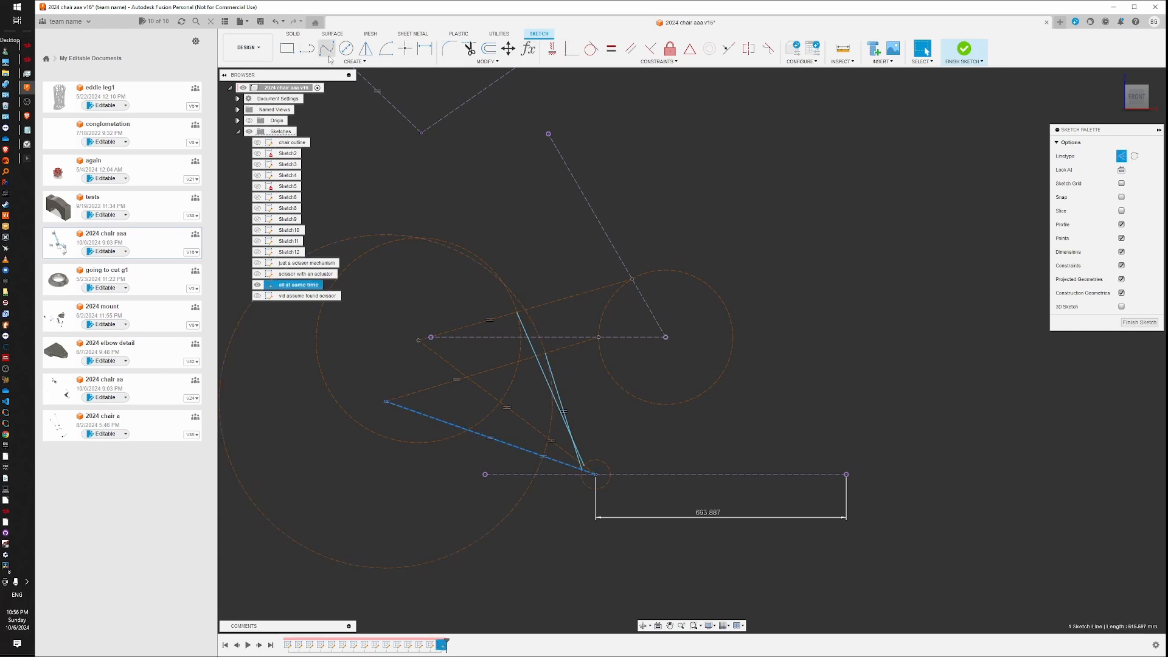
pyautogui.click(667, 53)
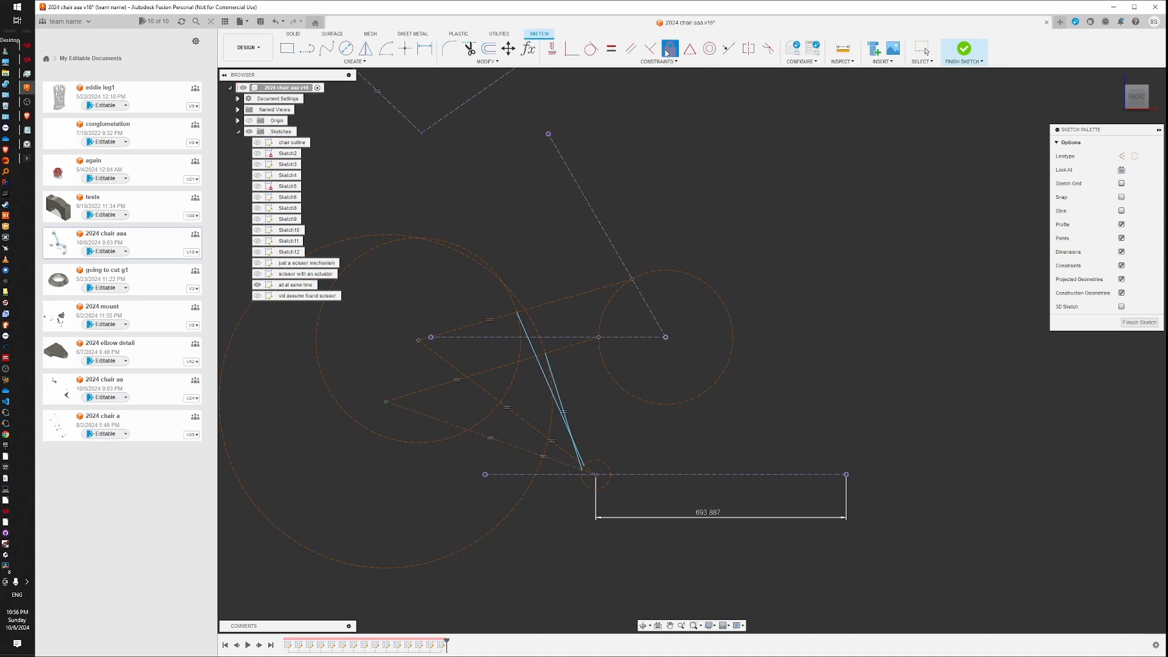
pyautogui.press('Escape')
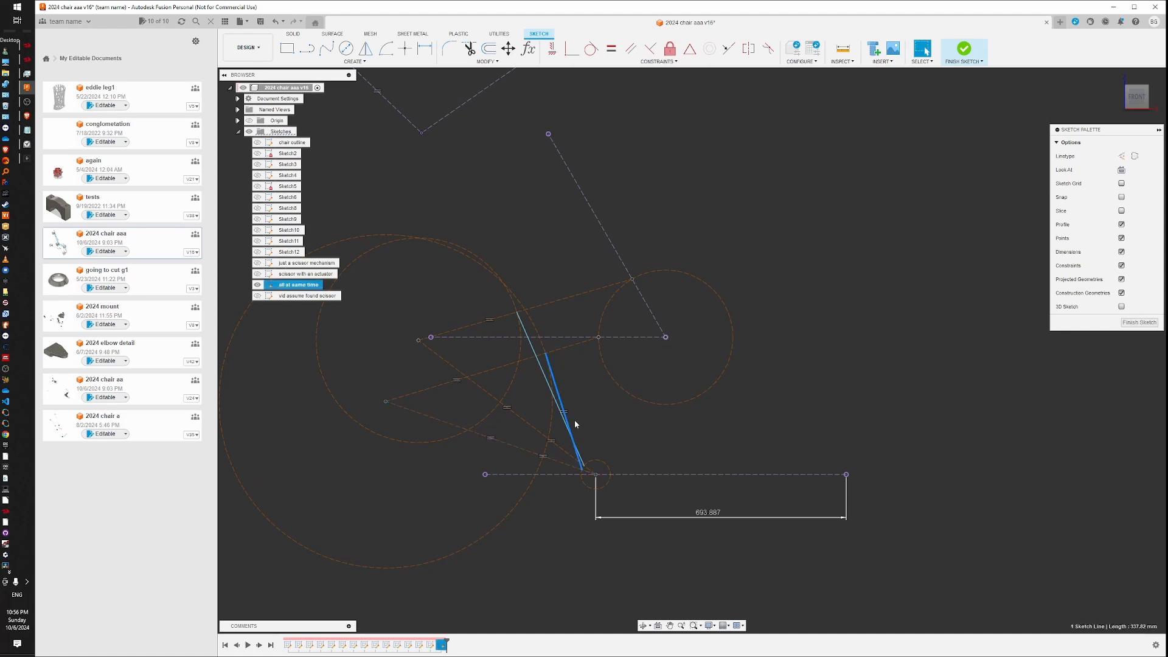
# Make the raised scissor's actuator line equal in length to the longer actuator reference line
pyautogui.scroll(6, 575, 417)
pyautogui.click(599, 462)
pyautogui.scroll(-6, 603, 378)
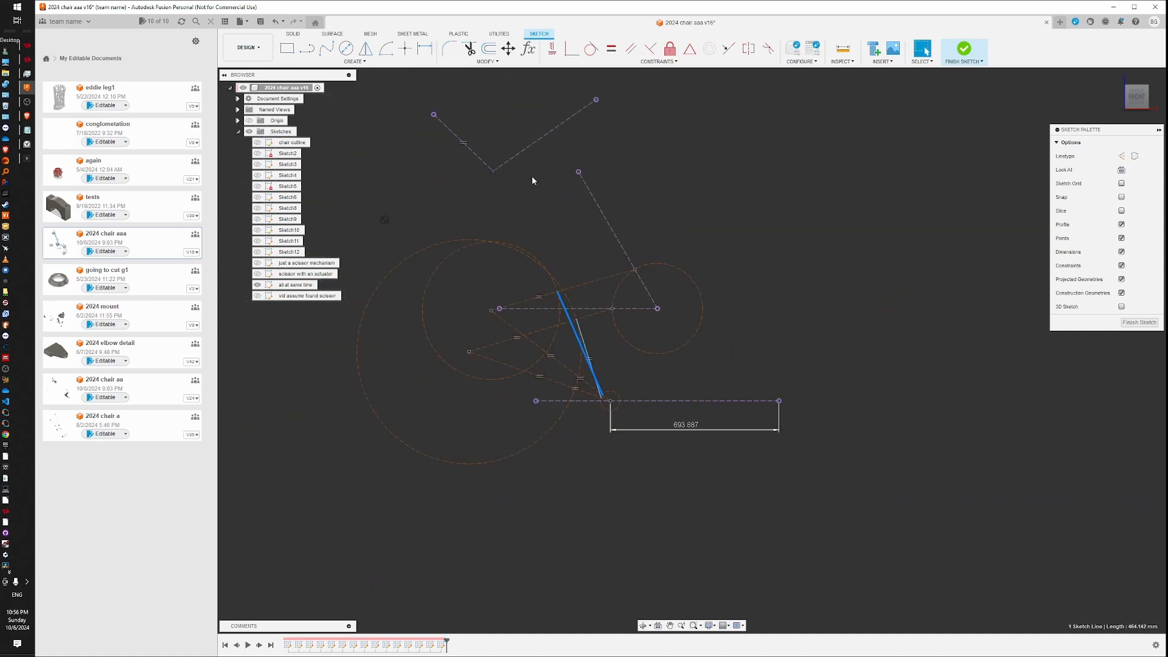
pyautogui.click(611, 49)
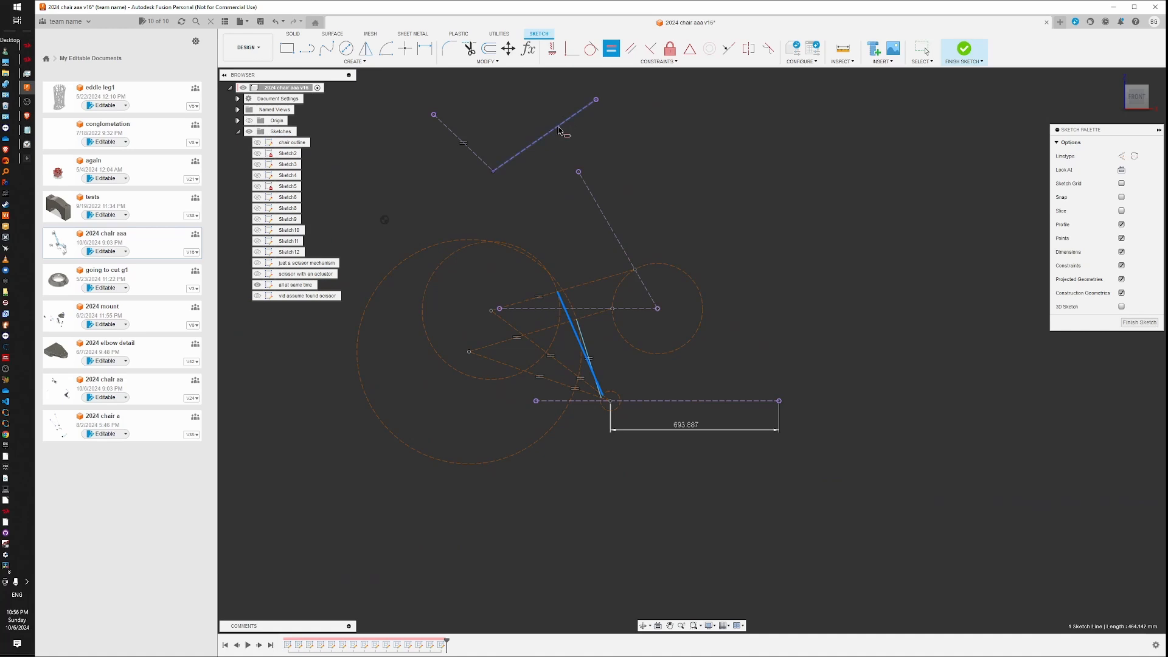
pyautogui.click(559, 130)
pyautogui.press('Escape')
# Enlarge the circles on the scissors' middle joints and constrain the two circles to equal size
pyautogui.moveTo(519, 304)
pyautogui.mouseDown()
pyautogui.moveTo(536, 300)
pyautogui.moveTo(534, 269)
pyautogui.mouseUp()
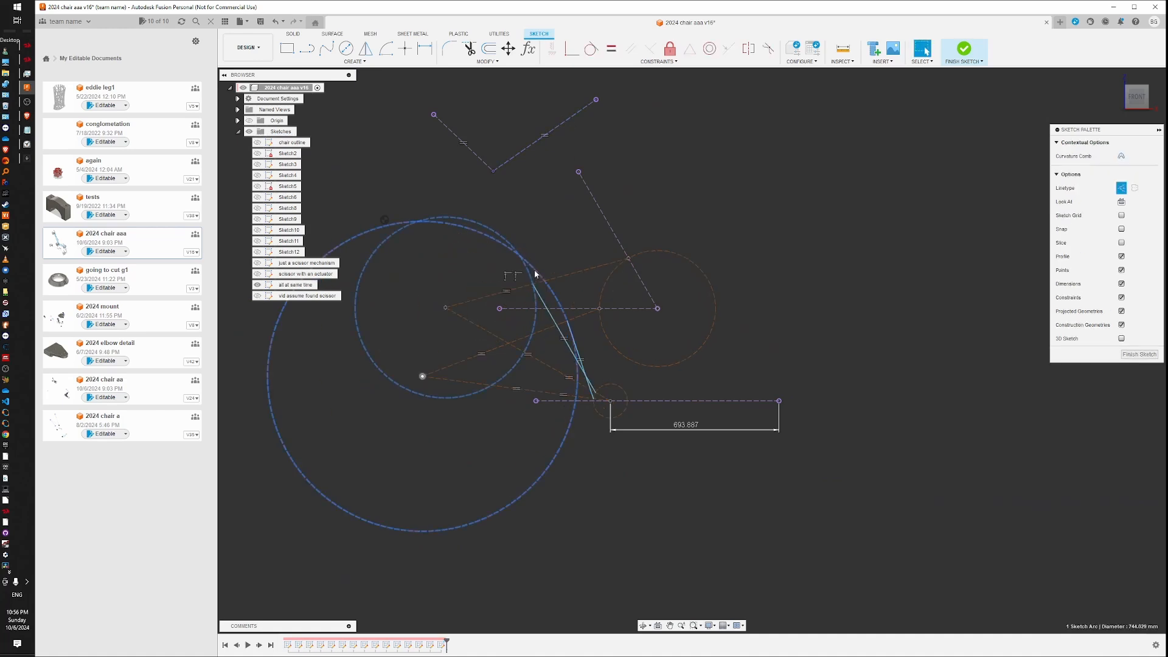
pyautogui.click(611, 49)
pyautogui.press('Escape')
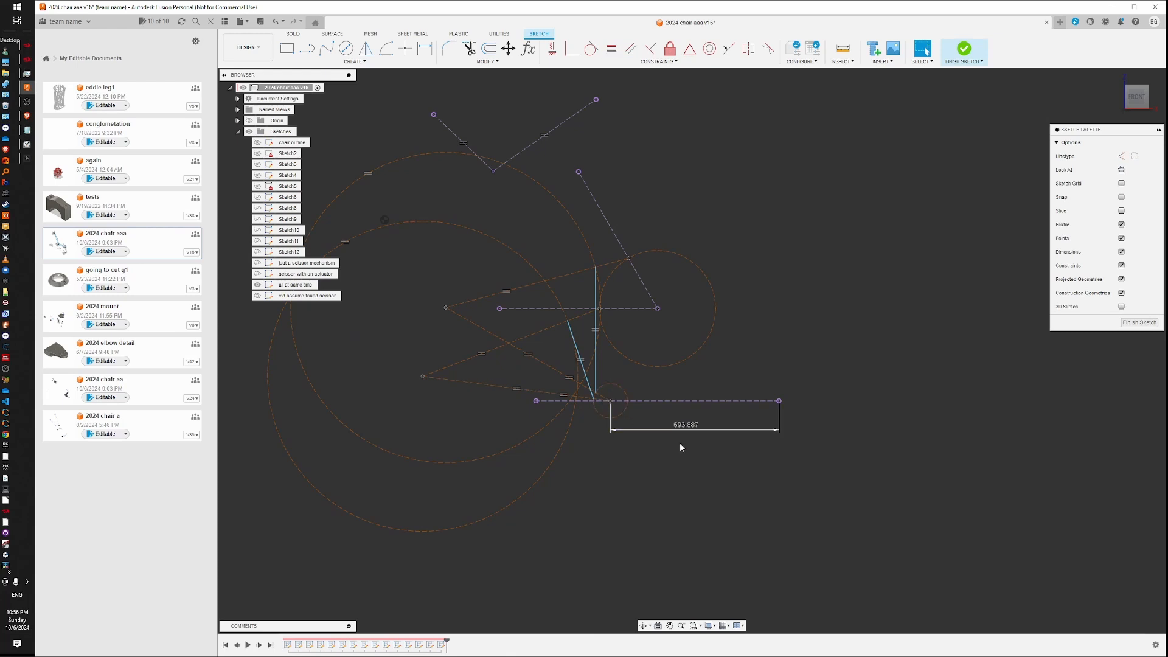
# Delete the dimension between the scissors' base joint and the far end of the base line
pyautogui.click(685, 428)
pyautogui.press('Delete')
pyautogui.scroll(5, 596, 349)
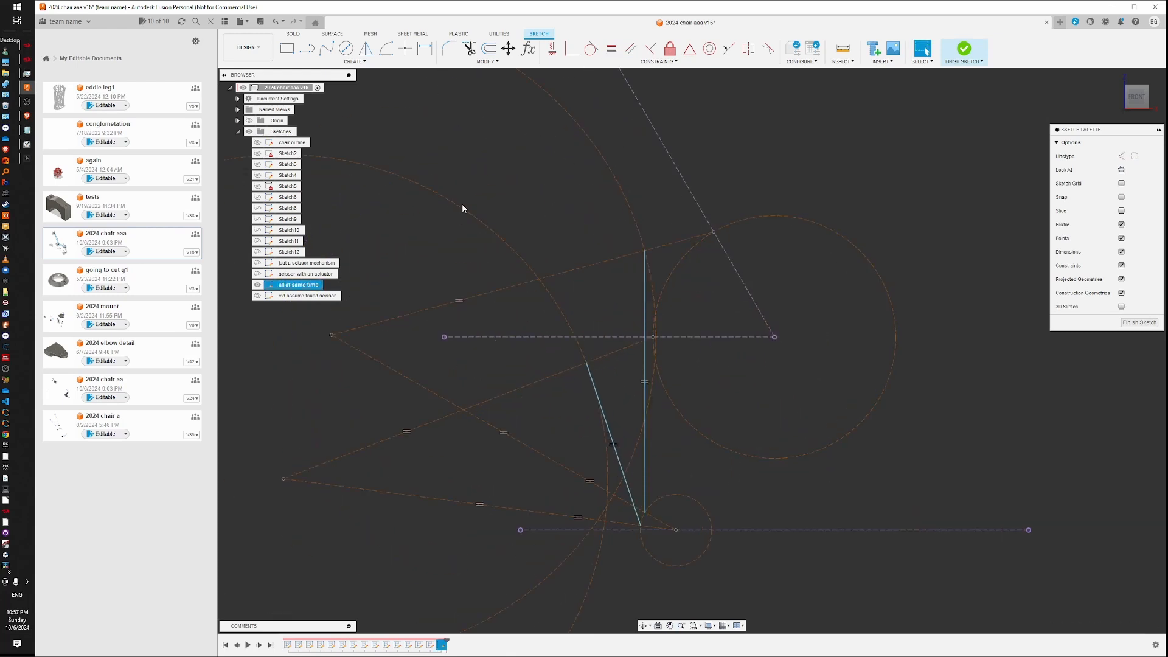
pyautogui.scroll(-5, 724, 406)
pyautogui.scroll(4, 729, 417)
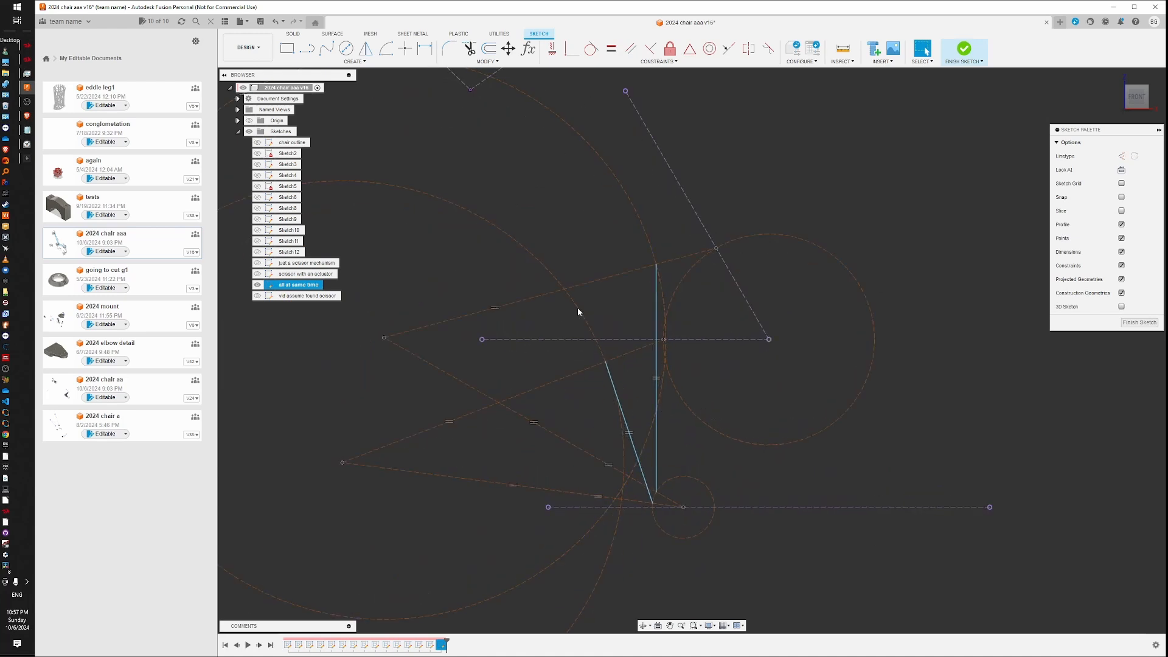
# Reshape both scissors by sliding the shared base joint along the base line and repositioning the flat scissor's middle joint
pyautogui.moveTo(343, 462)
pyautogui.mouseDown()
pyautogui.moveTo(389, 466)
pyautogui.moveTo(422, 444)
pyautogui.moveTo(393, 443)
pyautogui.mouseUp()
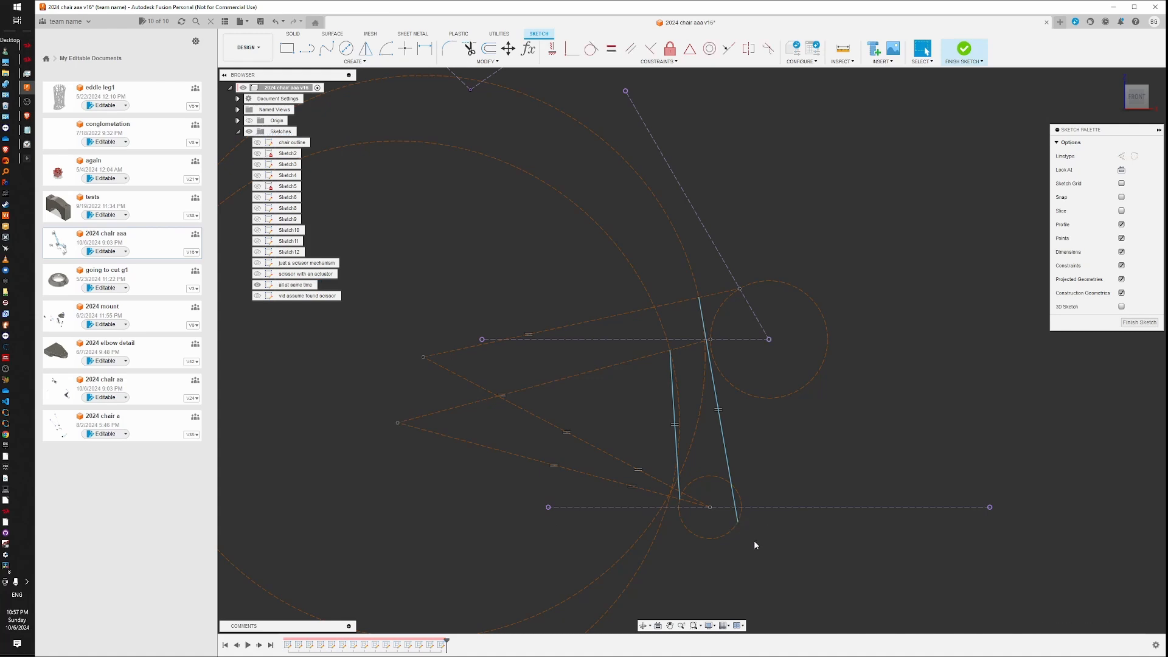
pyautogui.hotkey('ctrl', 'z')
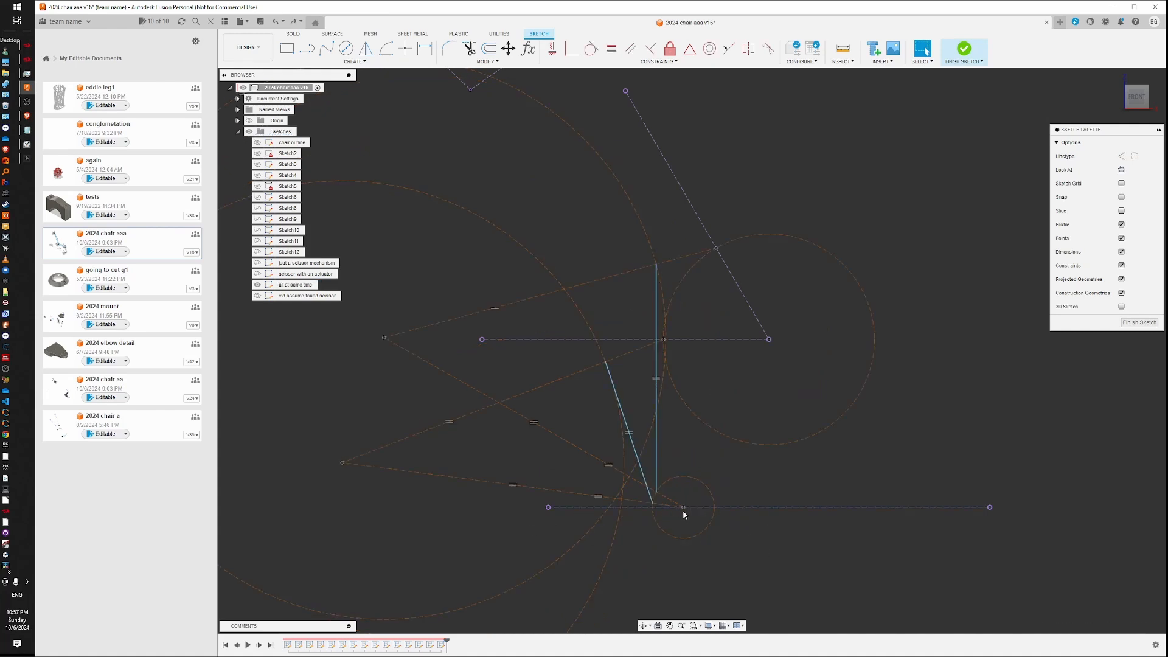
pyautogui.moveTo(683, 508)
pyautogui.mouseDown()
pyautogui.moveTo(698, 510)
pyautogui.moveTo(600, 511)
pyautogui.moveTo(656, 514)
pyautogui.moveTo(624, 519)
pyautogui.mouseUp()
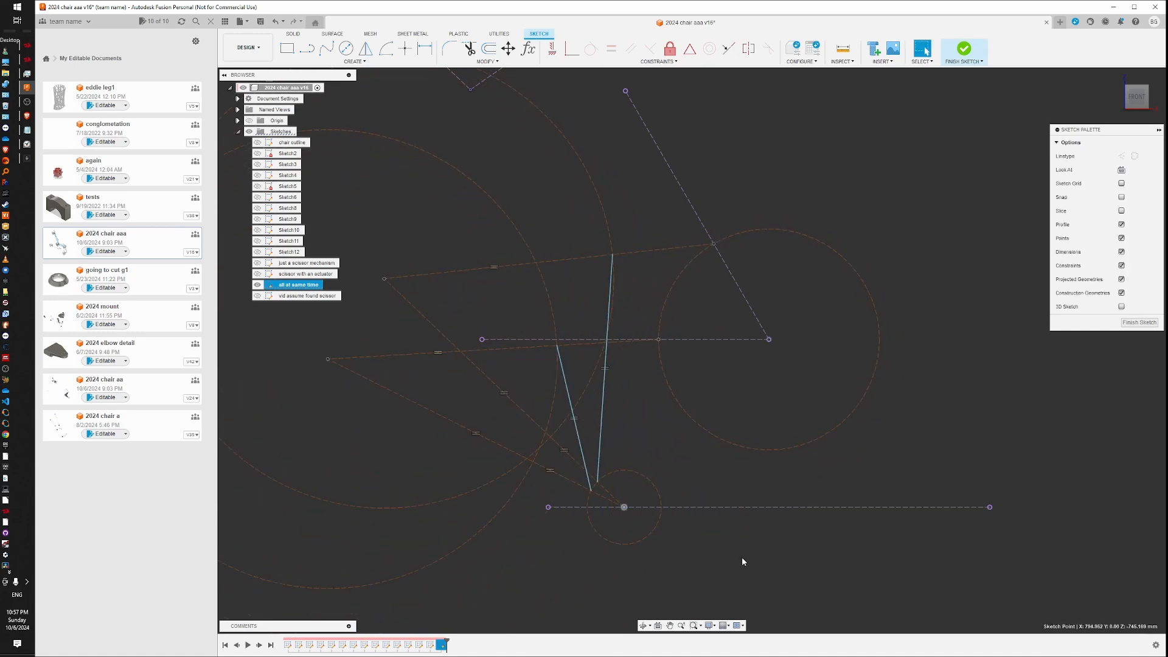
pyautogui.moveTo(724, 558); pyautogui.dragTo(847, 535, button='middle')
pyautogui.scroll(-3, 842, 535)
pyautogui.click(538, 421)
pyautogui.moveTo(548, 387)
pyautogui.mouseDown()
pyautogui.moveTo(548, 402)
pyautogui.moveTo(629, 443)
pyautogui.moveTo(616, 435)
pyautogui.moveTo(628, 424)
pyautogui.moveTo(615, 432)
pyautogui.moveTo(630, 448)
pyautogui.moveTo(608, 436)
pyautogui.mouseUp()
pyautogui.click(724, 495)
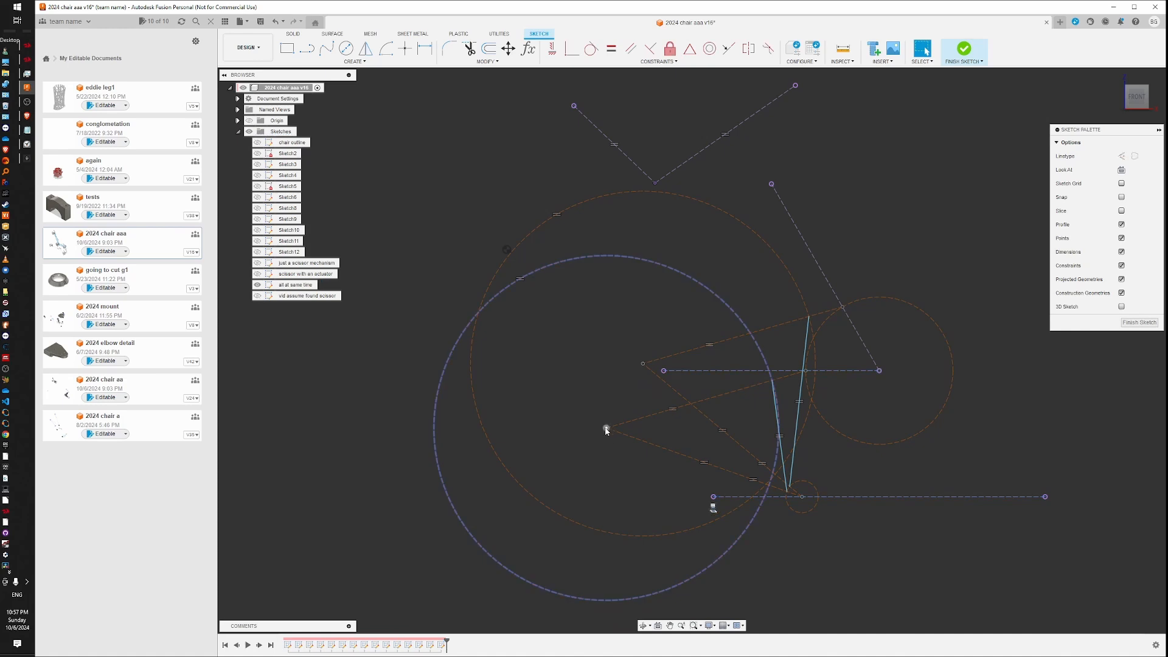
pyautogui.moveTo(605, 428); pyautogui.dragTo(622, 432)
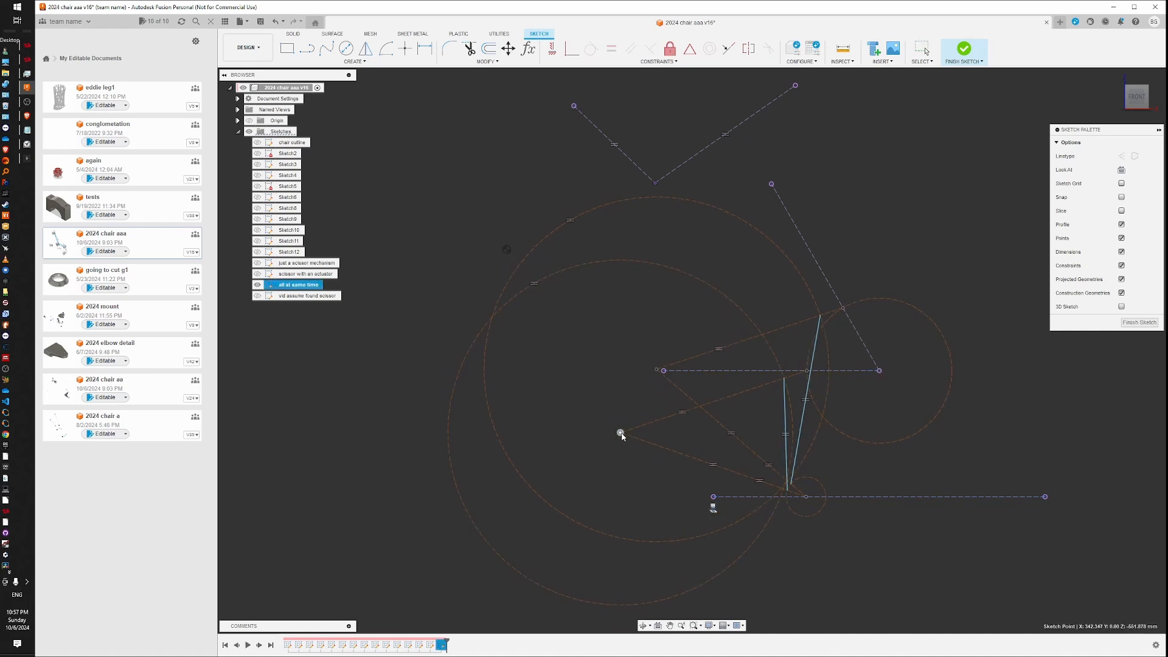
pyautogui.moveTo(712, 520); pyautogui.dragTo(621, 514, button='middle')
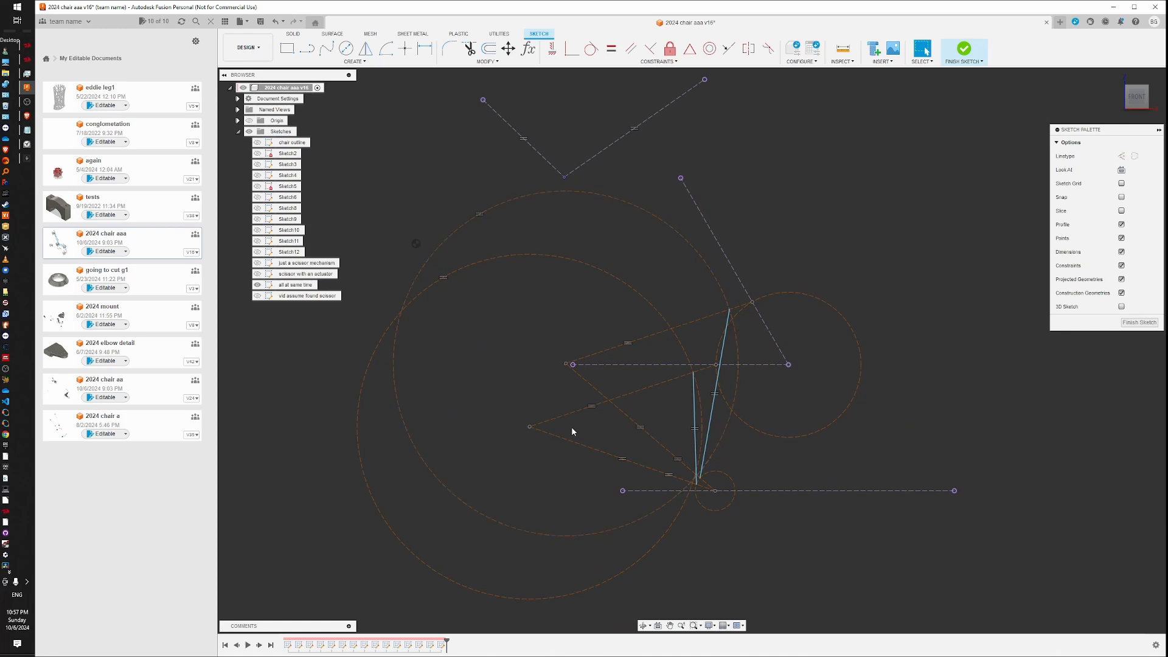
pyautogui.scroll(3, 675, 444)
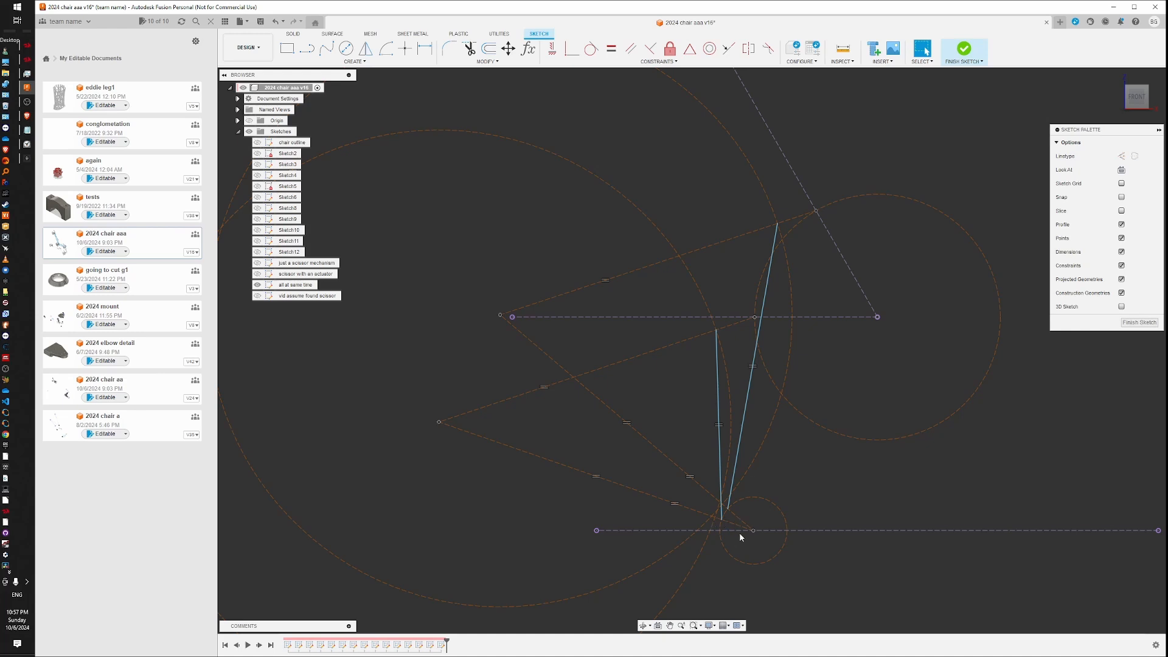
pyautogui.scroll(-4, 741, 536)
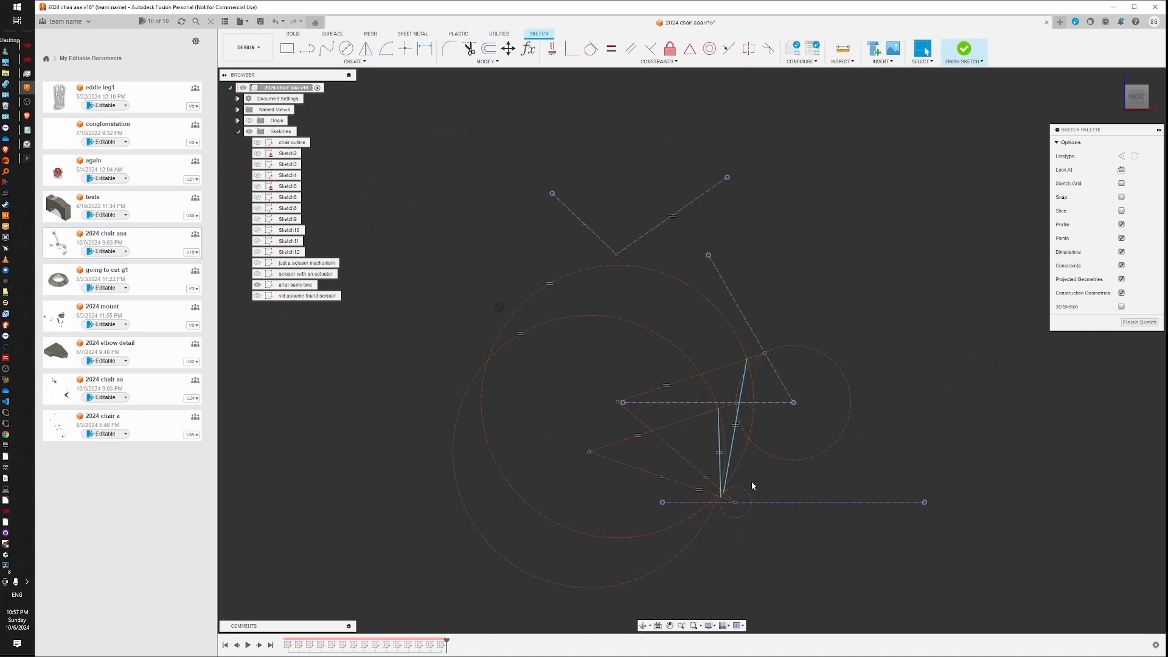
# Draw a circle centred on the flat scissor's middle joint and make it tangent to the flat actuator line
pyautogui.click(346, 48)
pyautogui.scroll(3, 606, 442)
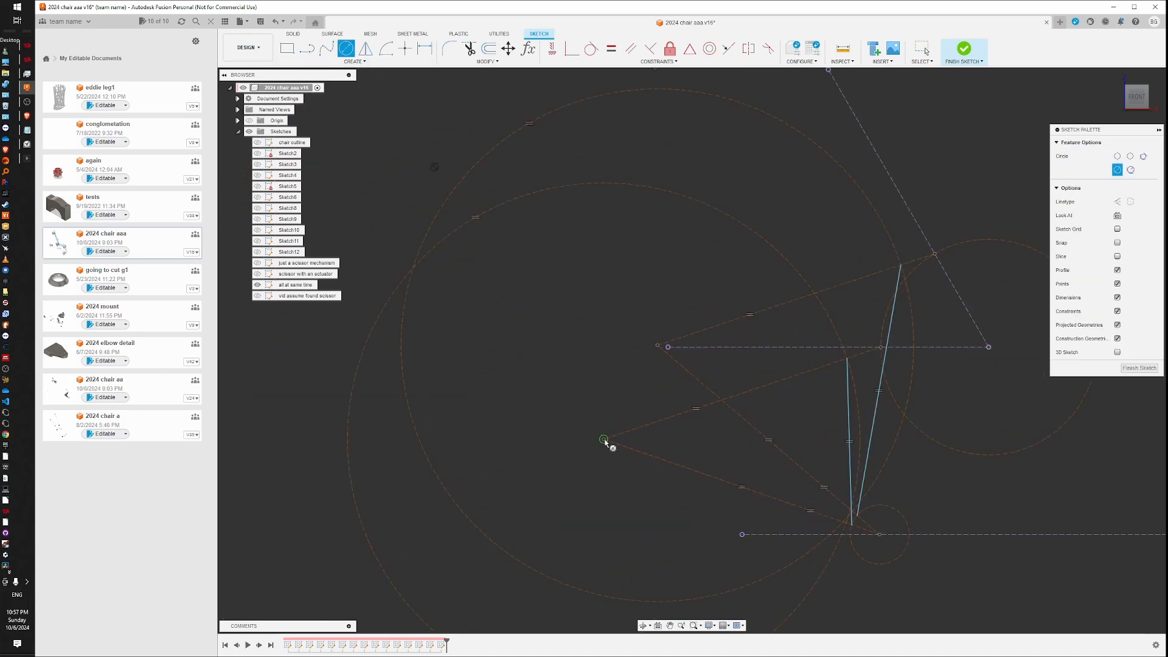
pyautogui.click(604, 439)
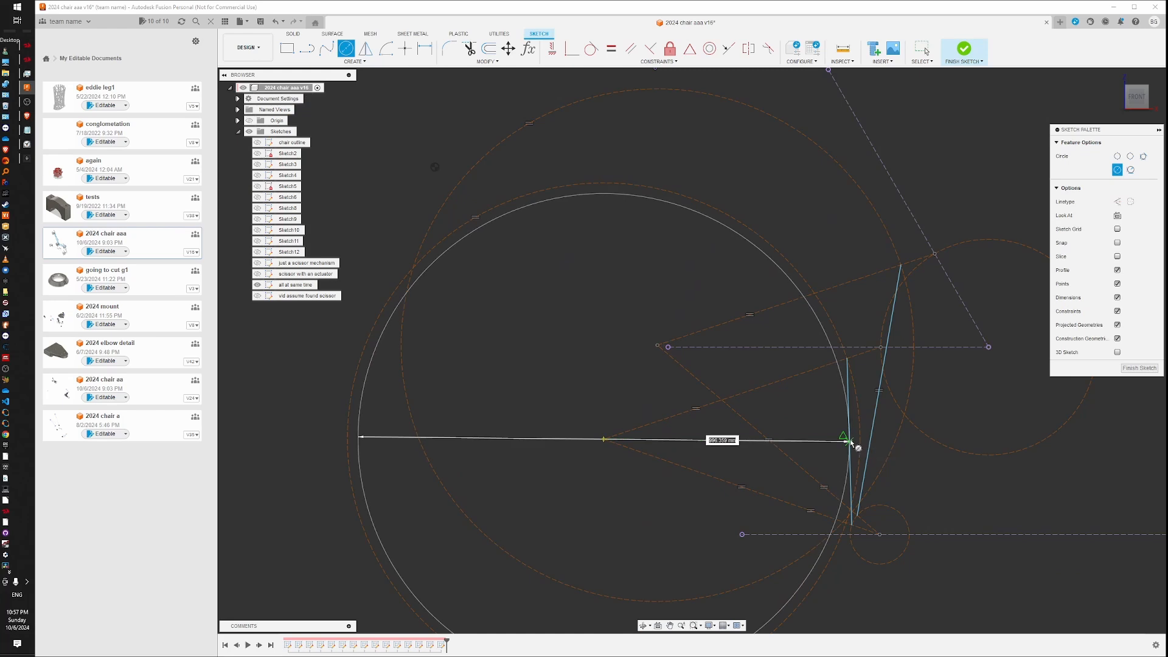
pyautogui.click(816, 444)
pyautogui.press('Escape')
pyautogui.click(816, 444)
pyautogui.keyDown('ctrl'); pyautogui.click(849, 442); pyautogui.keyUp('ctrl')
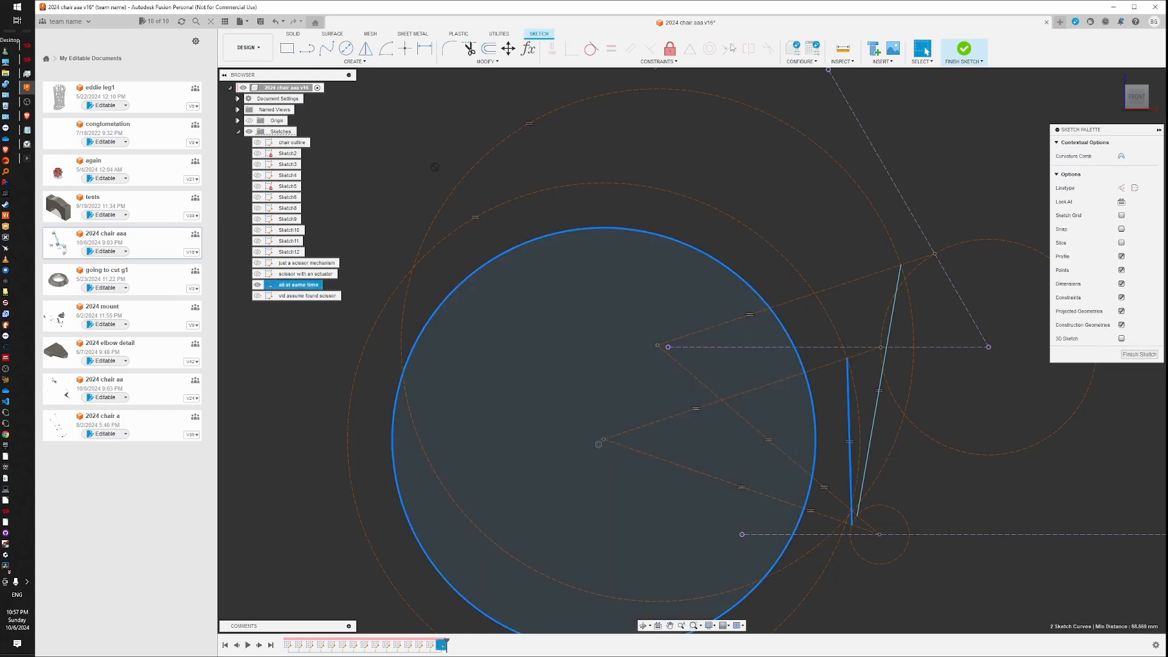
pyautogui.click(589, 49)
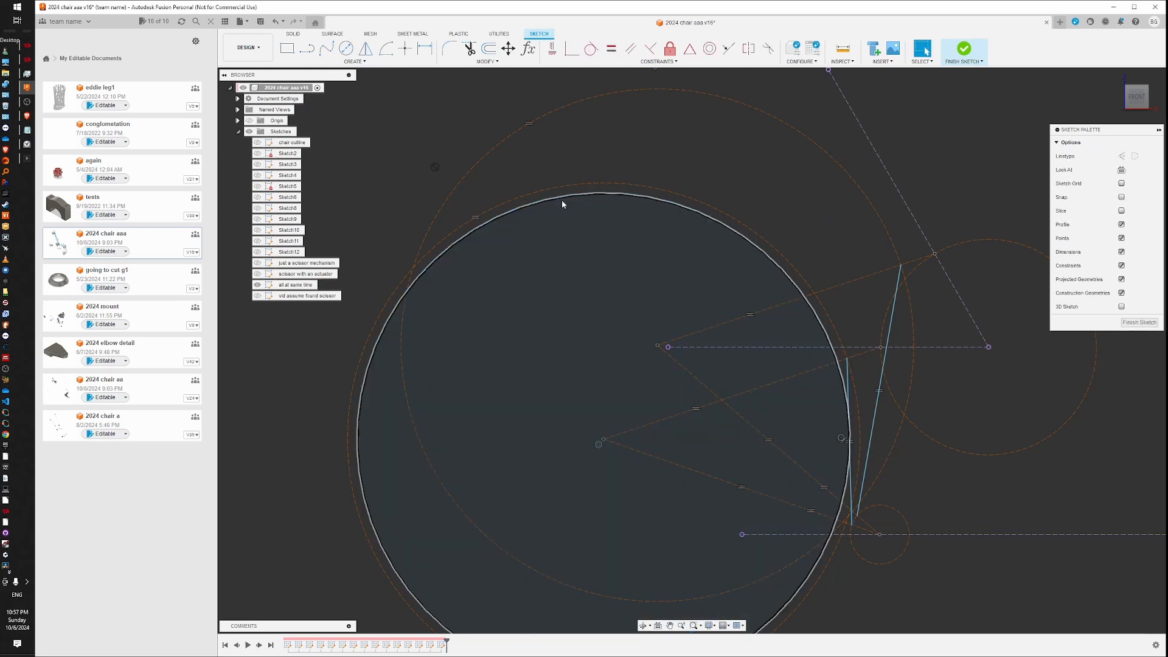
# Add a driven diameter dimension to the circle tangent to the flat actuator
pyautogui.click(569, 202)
pyautogui.scroll(-3, 664, 278)
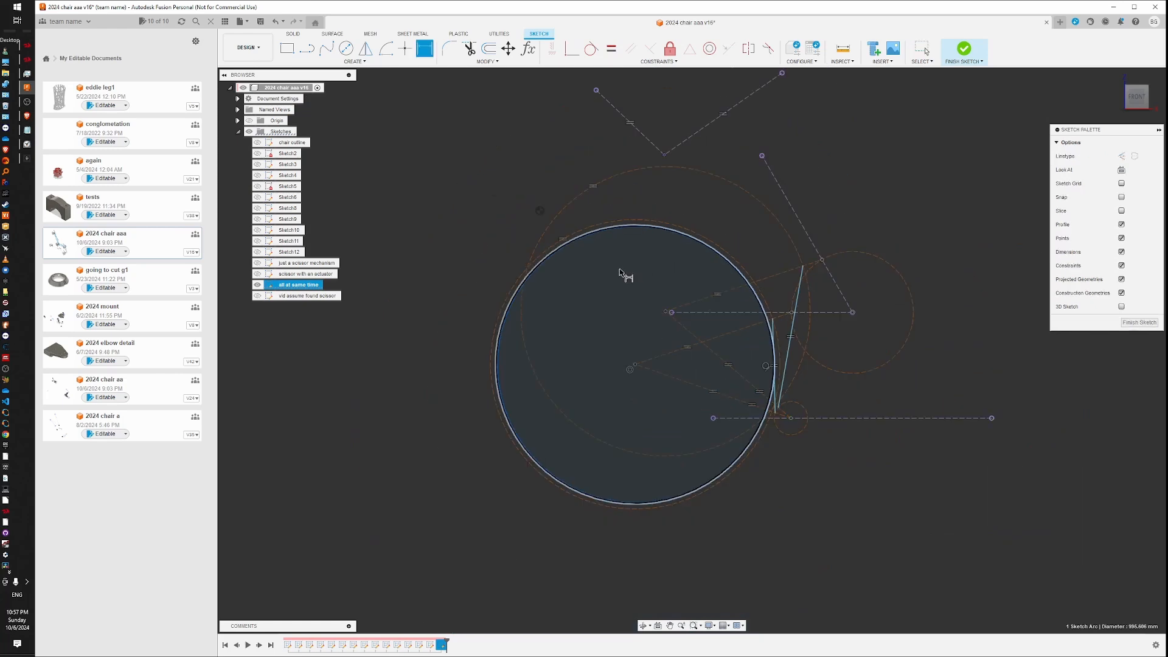
pyautogui.press('d')
pyautogui.click(497, 222)
pyautogui.press('Return')
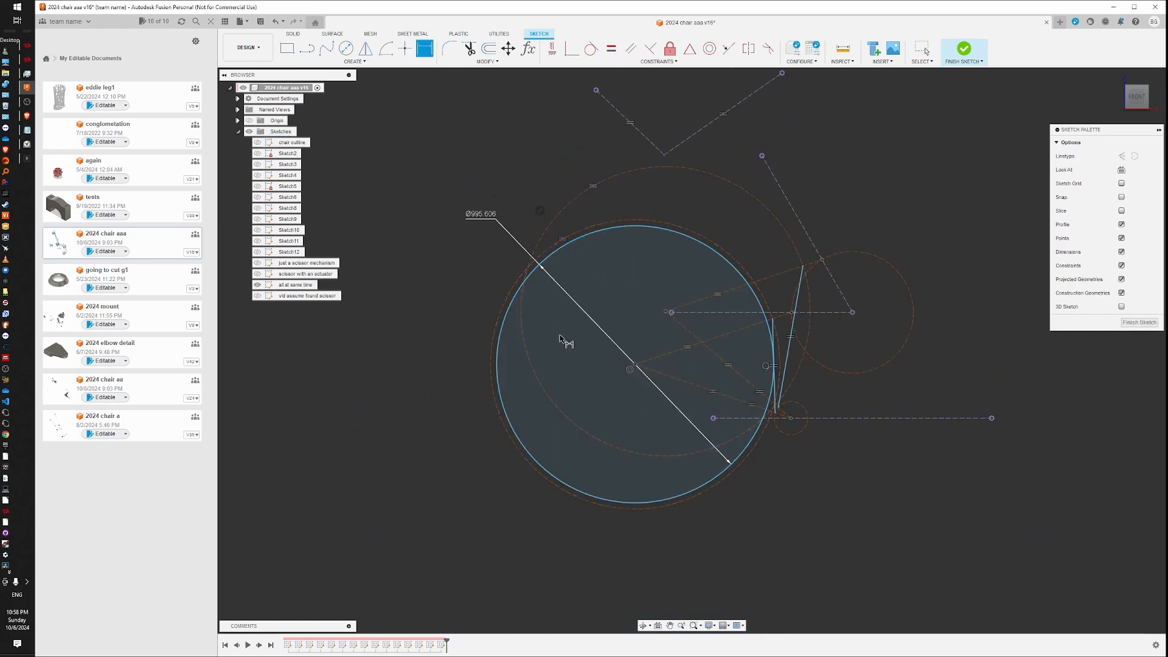
pyautogui.click(535, 275)
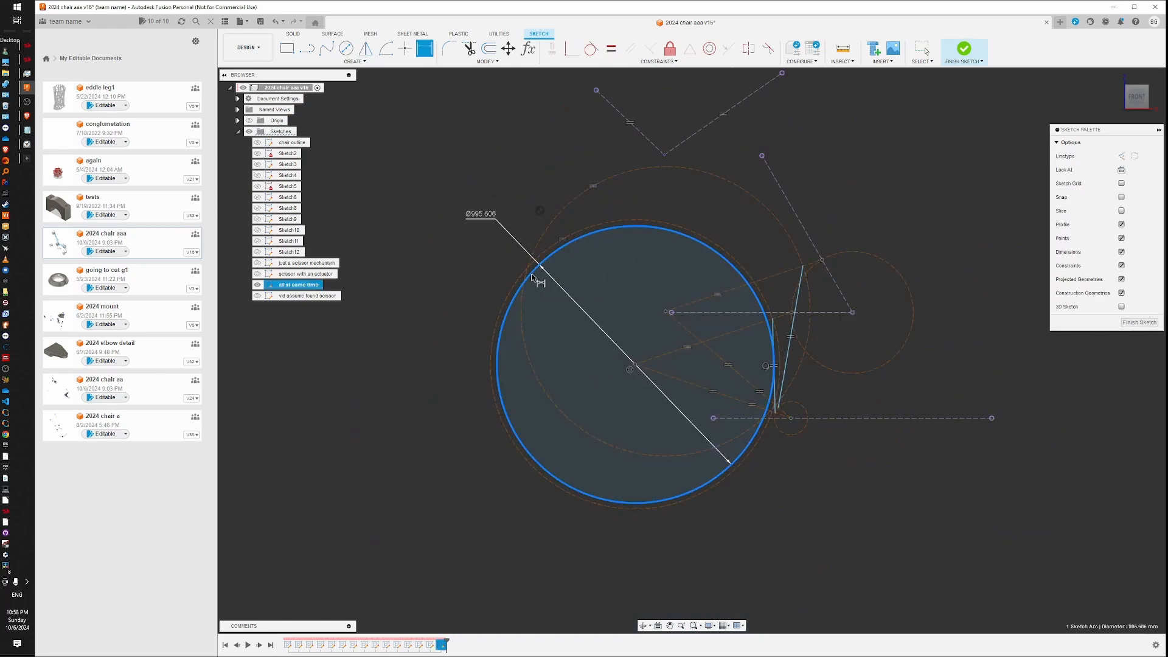
pyautogui.click(479, 272)
pyautogui.press('Return')
pyautogui.press('Escape')
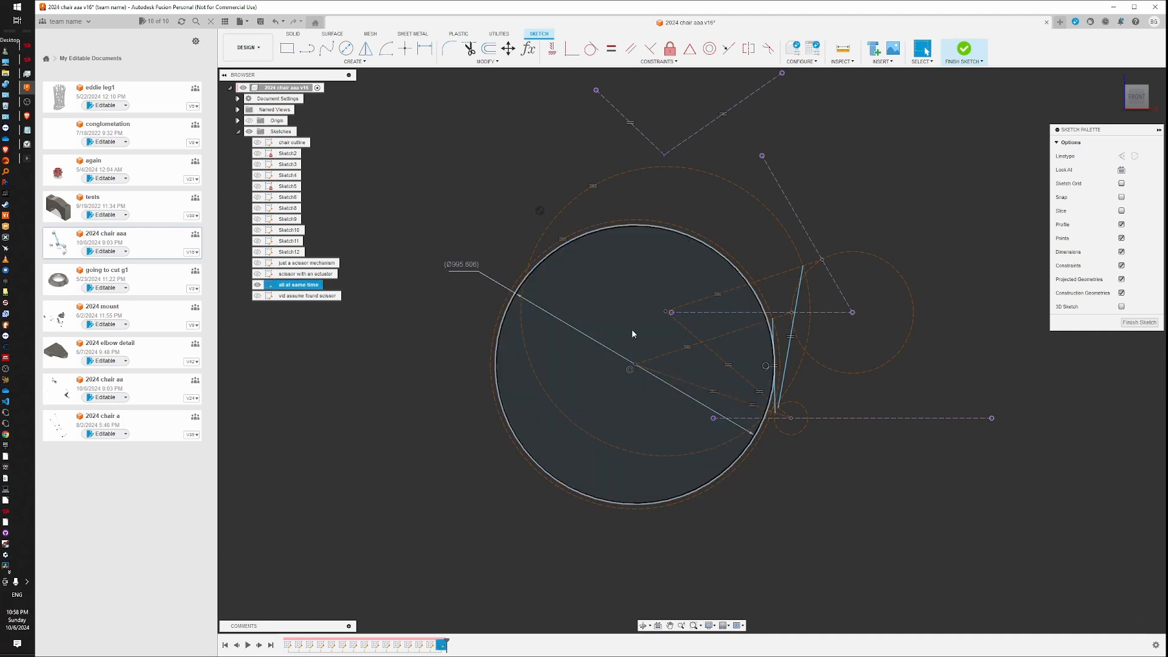
# Shrink the circle tangent to the flat actuator, letting both scissors shift with it
pyautogui.moveTo(556, 250); pyautogui.dragTo(605, 346)
pyautogui.scroll(4, 831, 383)
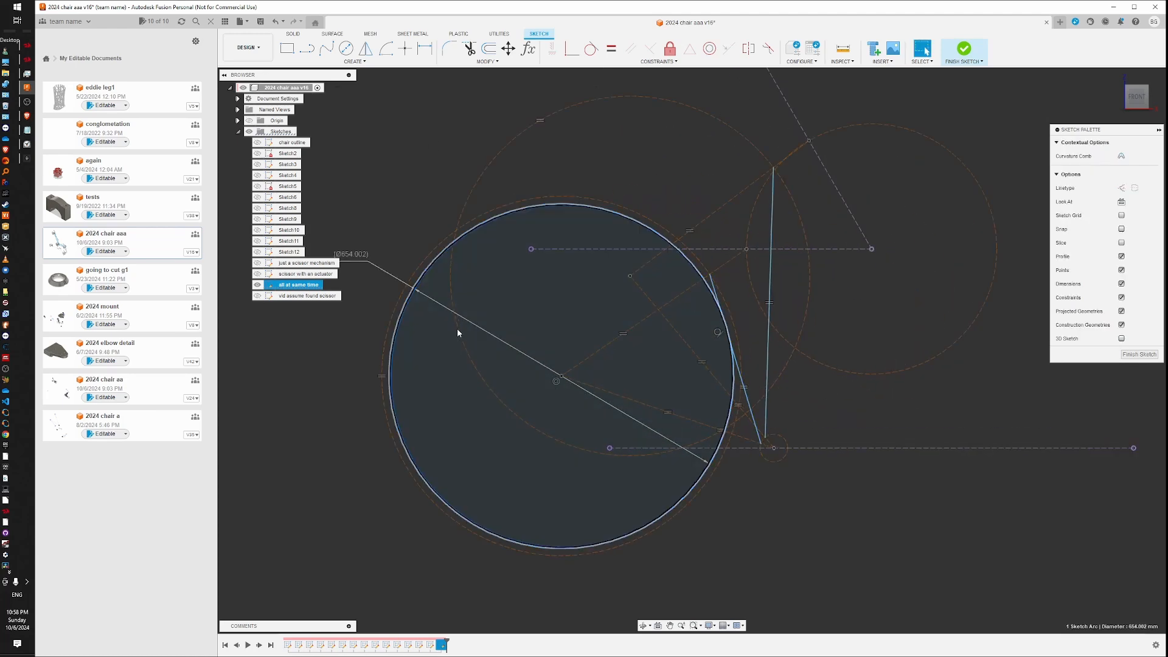
pyautogui.click(373, 294)
pyautogui.moveTo(372, 295); pyautogui.dragTo(431, 252, button='middle')
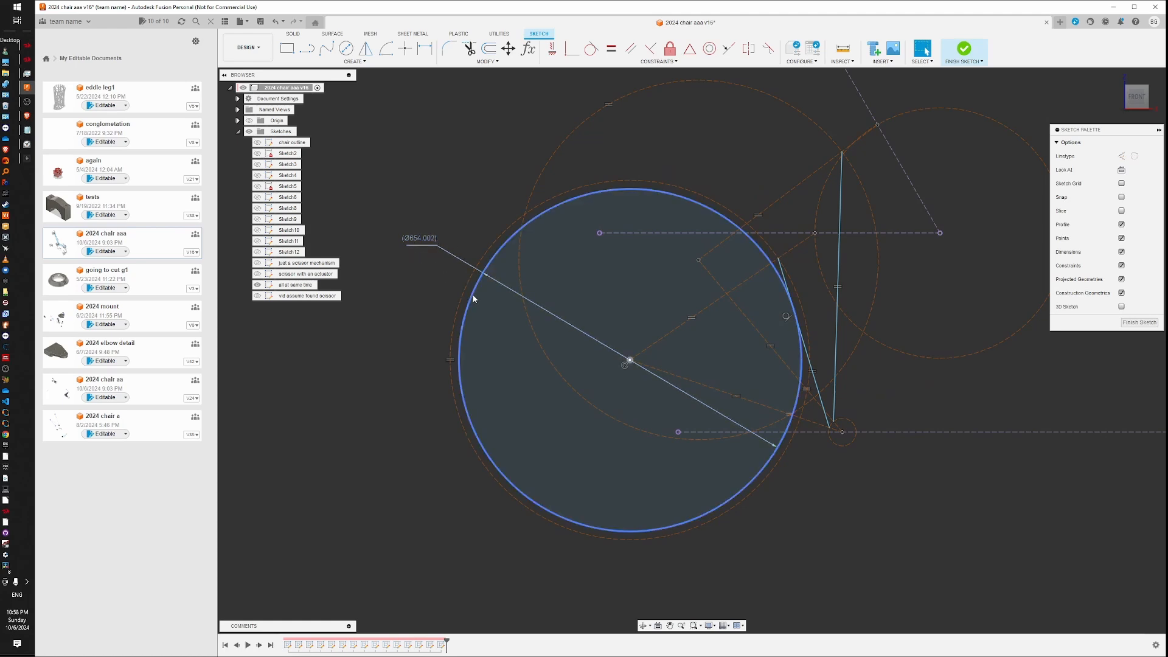
# Enlarge the circle tangent to the flat actuator to about 806 mm in diameter, letting both scissors shift with it
pyautogui.moveTo(474, 298); pyautogui.dragTo(384, 294)
pyautogui.scroll(-1, 876, 407)
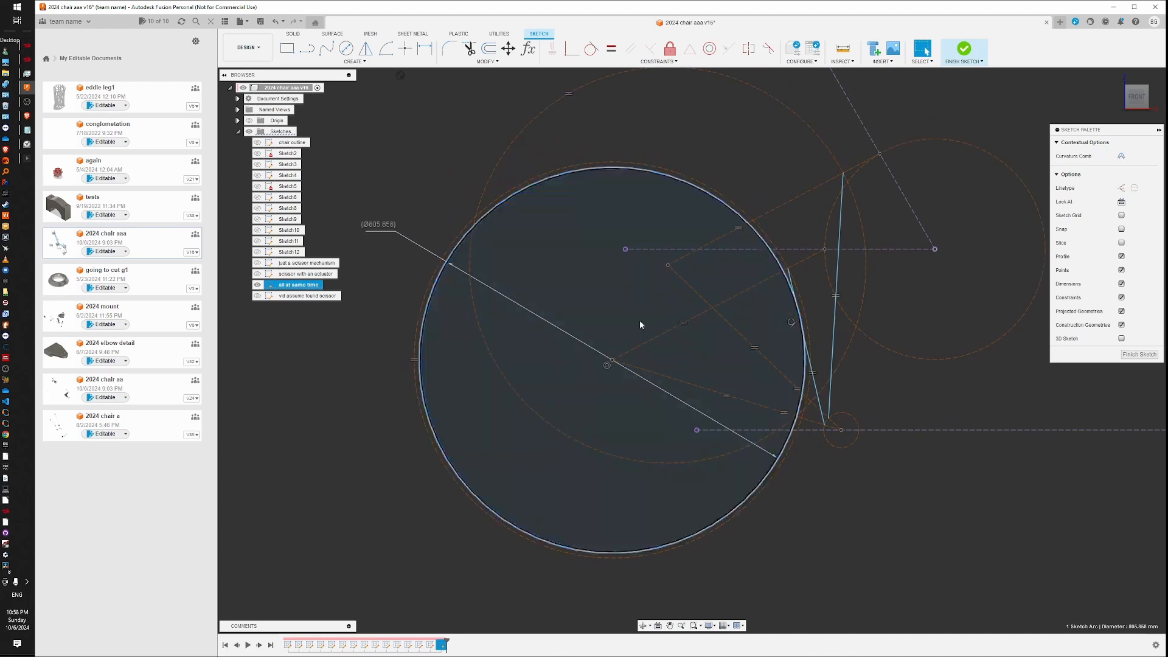
pyautogui.scroll(-3, 803, 378)
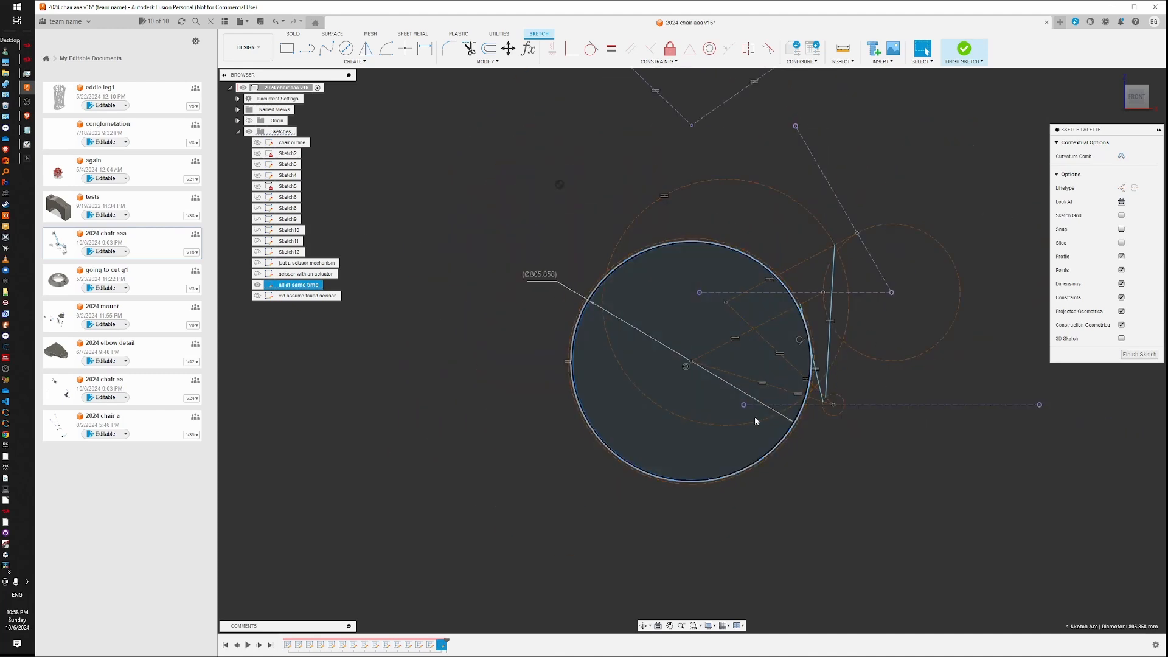
pyautogui.scroll(3, 791, 414)
# Delete the circle tangent to the flat actuator line
pyautogui.click(440, 254)
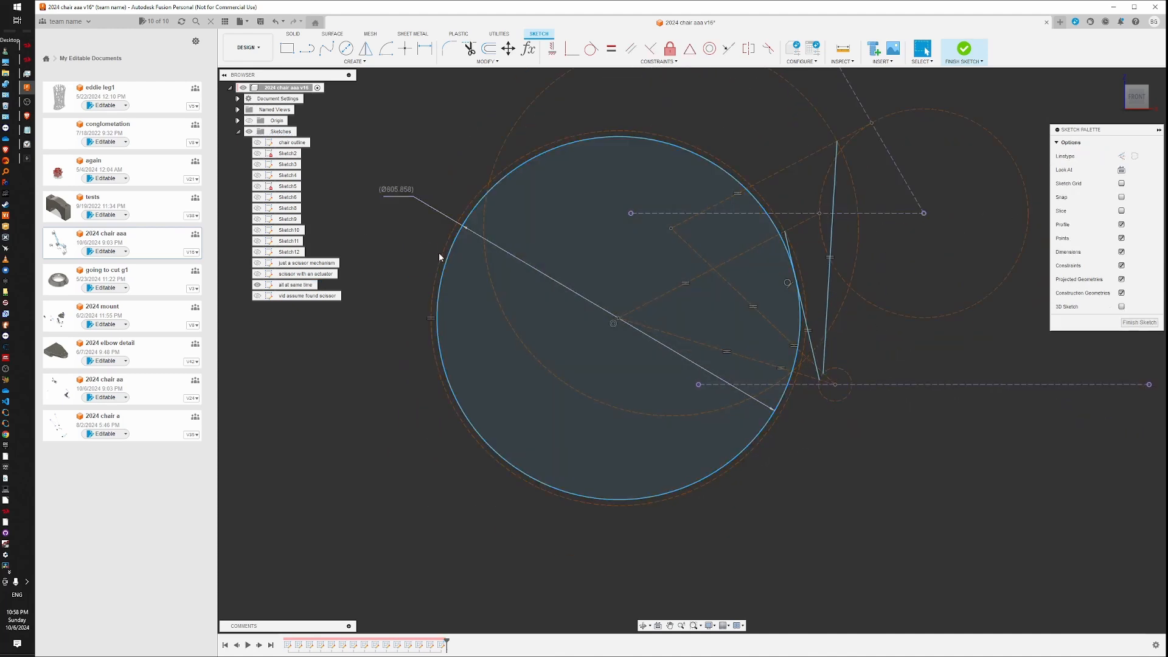
pyautogui.click(450, 249)
pyautogui.press('Delete')
# Reshape both scissors by sliding the shared base joint along the base line and repositioning the upright scissor's middle joint
pyautogui.moveTo(824, 302); pyautogui.dragTo(688, 347, button='middle')
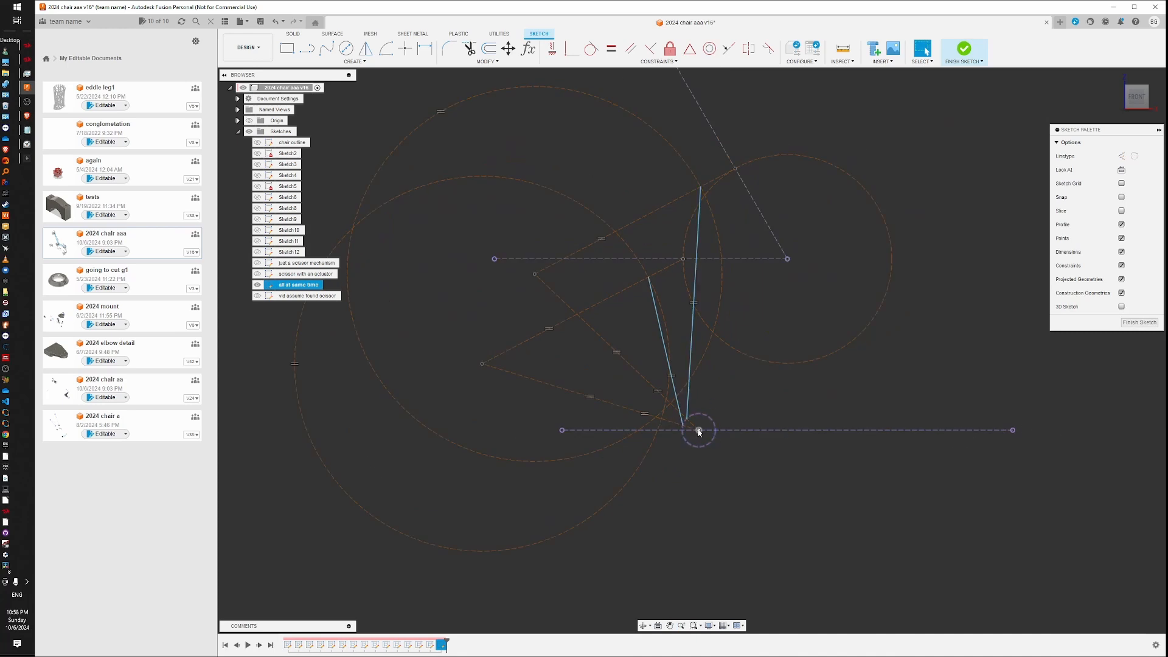
pyautogui.moveTo(698, 431)
pyautogui.mouseDown()
pyautogui.moveTo(738, 434)
pyautogui.moveTo(722, 428)
pyautogui.mouseUp()
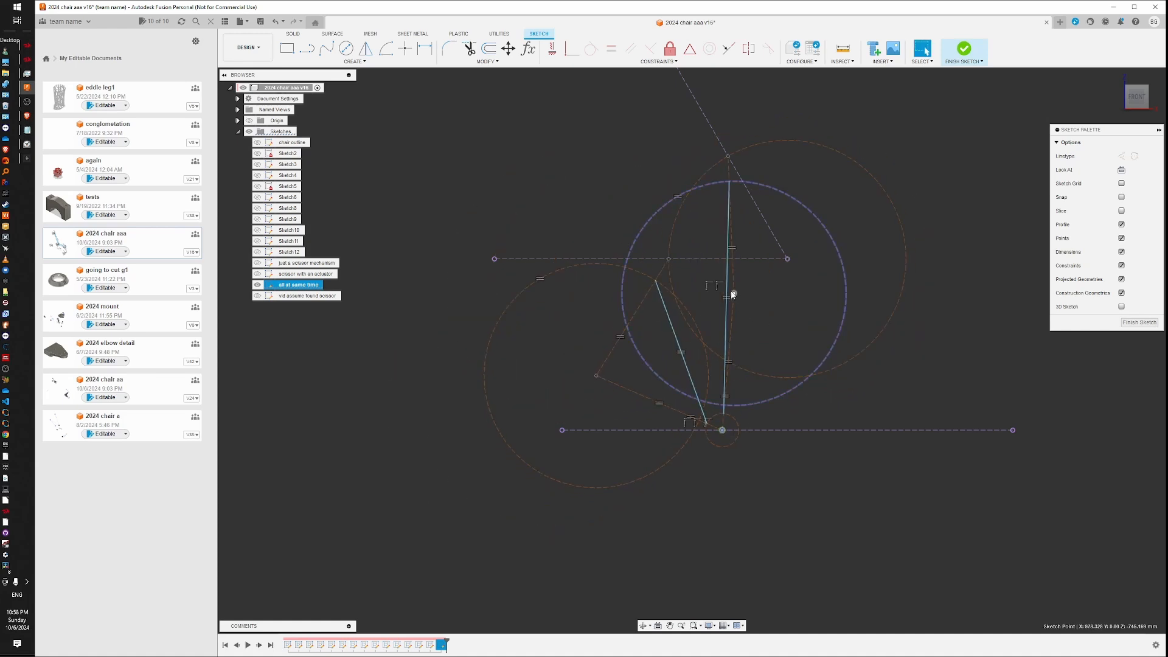
pyautogui.moveTo(734, 295); pyautogui.dragTo(703, 288)
# Dimension the angle at the upright scissor's middle joint, between one link and the extension of the other, as 35 degrees
pyautogui.click(705, 305)
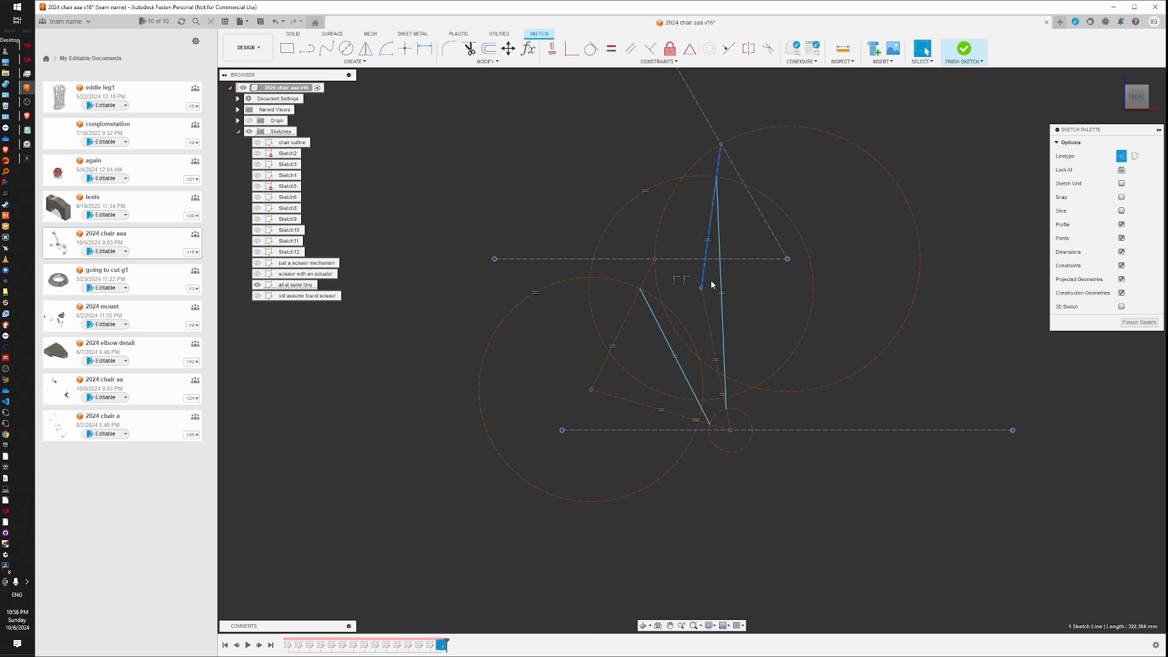
pyautogui.press('d')
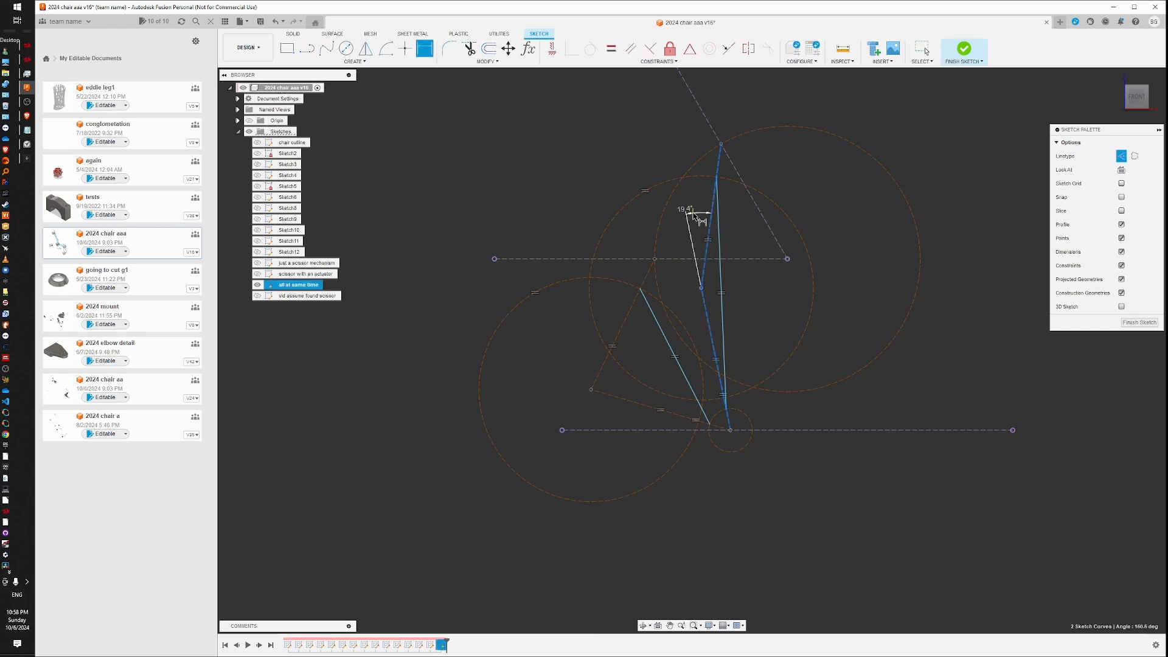
pyautogui.click(700, 212)
pyautogui.write('35')
pyautogui.press('Return')
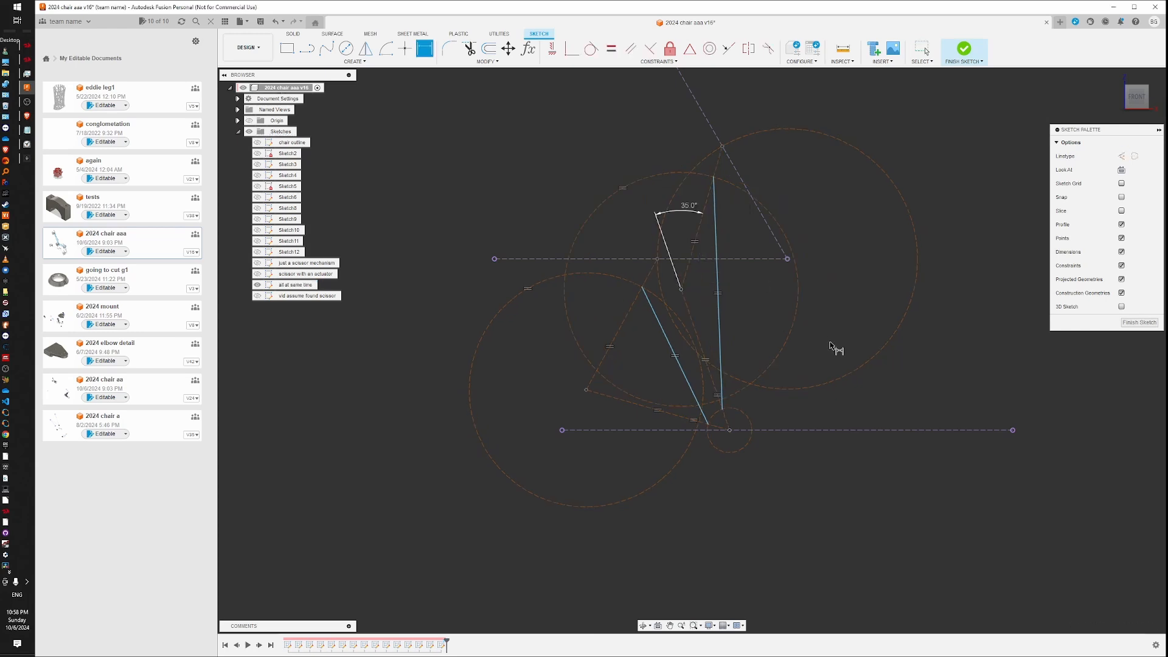
pyautogui.press('Escape')
# Slide the shared base joint back along the base line and check the shape of both scissors against the chair outline
pyautogui.moveTo(729, 430); pyautogui.dragTo(706, 431)
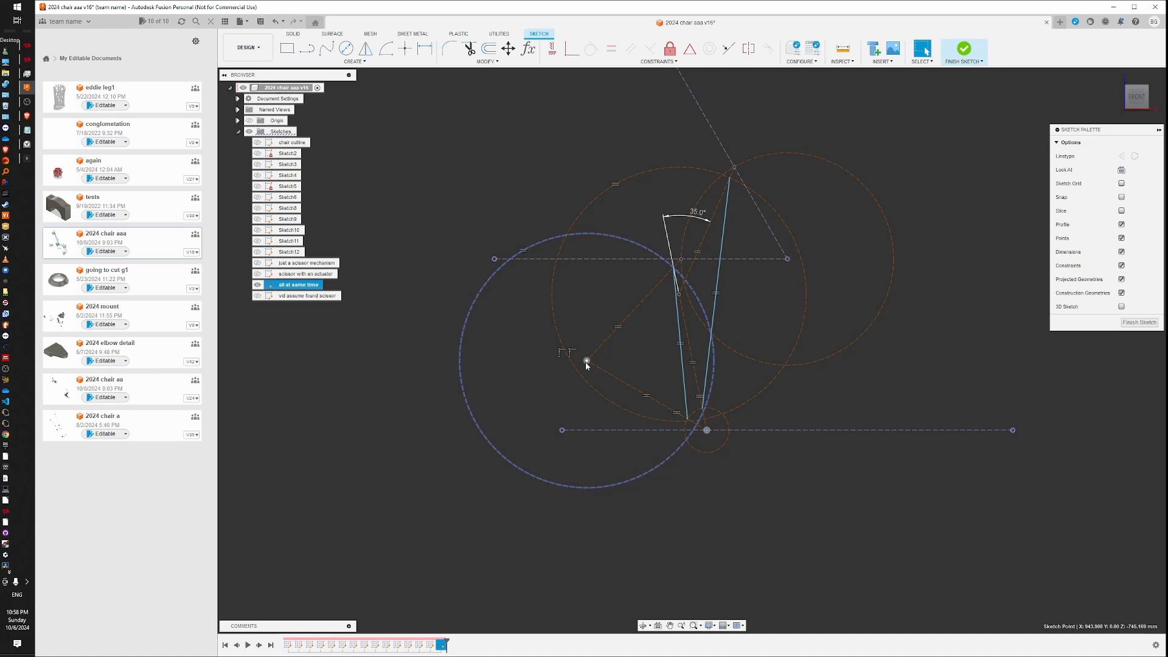
pyautogui.scroll(-5, 717, 373)
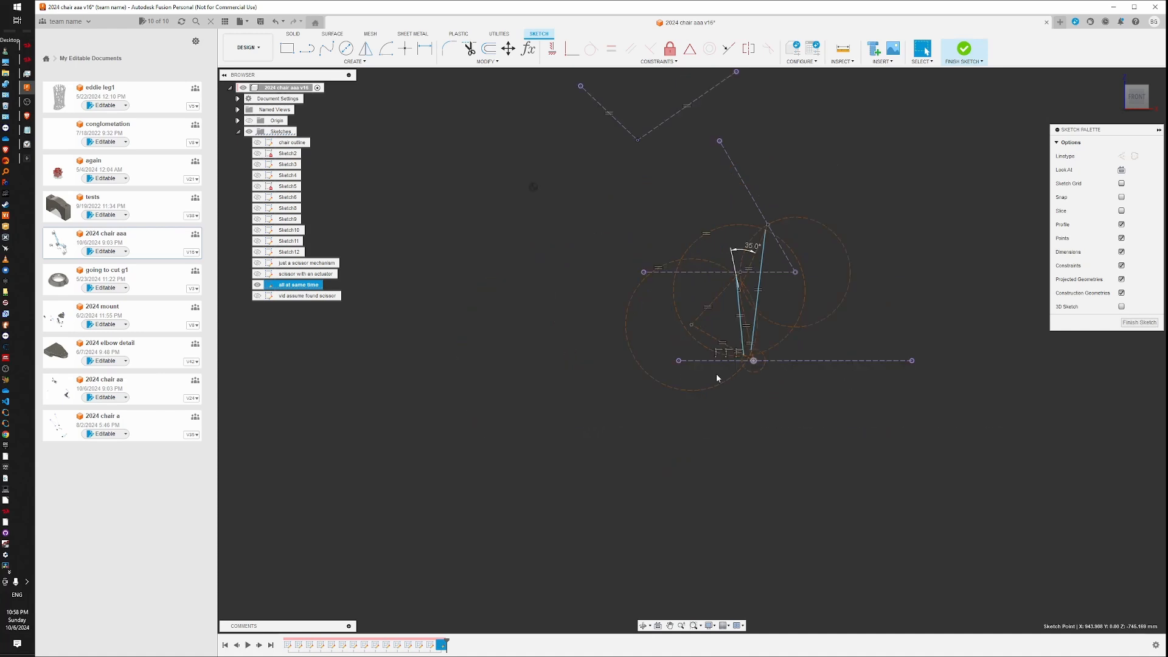
pyautogui.moveTo(785, 264); pyautogui.dragTo(730, 319, button='middle')
pyautogui.scroll(5, 730, 321)
pyautogui.scroll(-1, 691, 388)
pyautogui.moveTo(686, 388)
pyautogui.mouseDown(button='middle')
pyautogui.moveTo(712, 338)
pyautogui.moveTo(727, 370)
pyautogui.mouseUp(button='middle')
pyautogui.scroll(1, 703, 350)
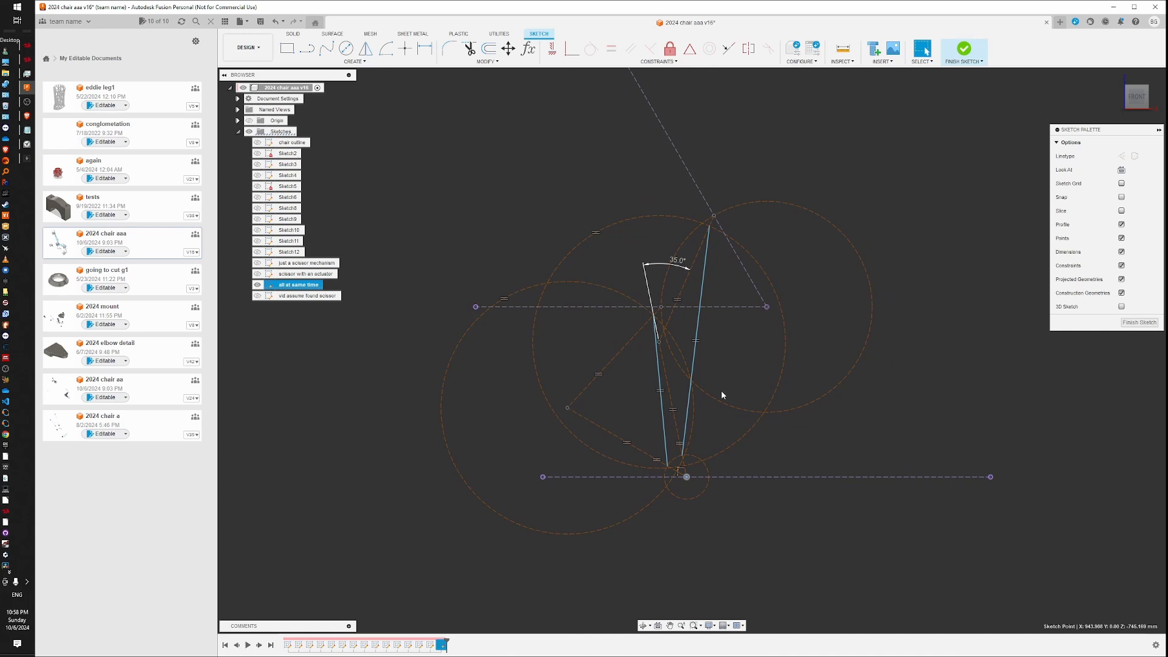